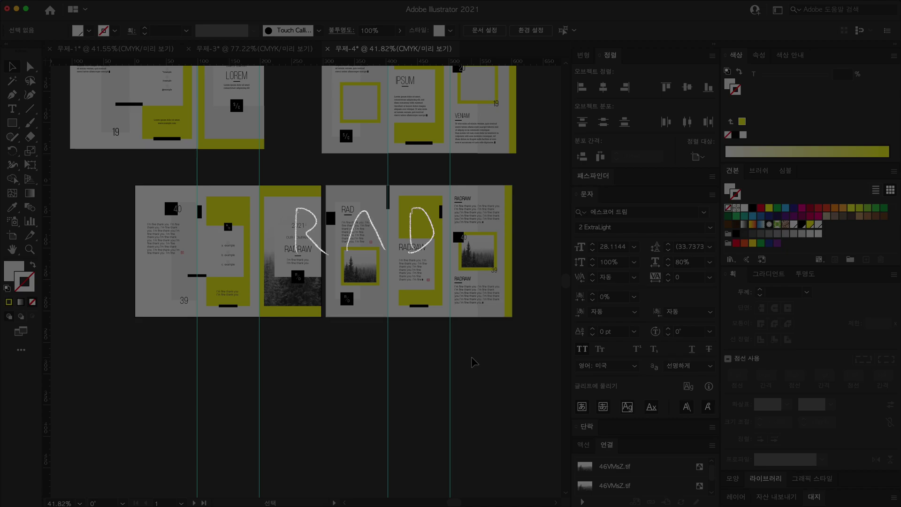
Step: Scroll around the finished trifold brochure spreads to review them
{"action": "scroll", "coordinate": [423, 385], "scroll_direction": "up", "scroll_amount": 3}
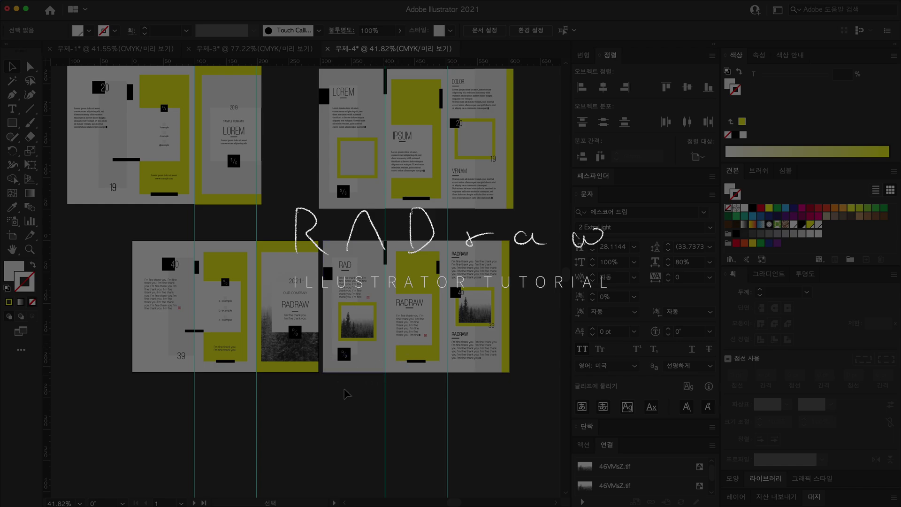
{"action": "scroll", "coordinate": [346, 393], "scroll_direction": "up", "scroll_amount": 2}
{"action": "scroll", "coordinate": [489, 379], "scroll_direction": "down", "scroll_amount": 3}
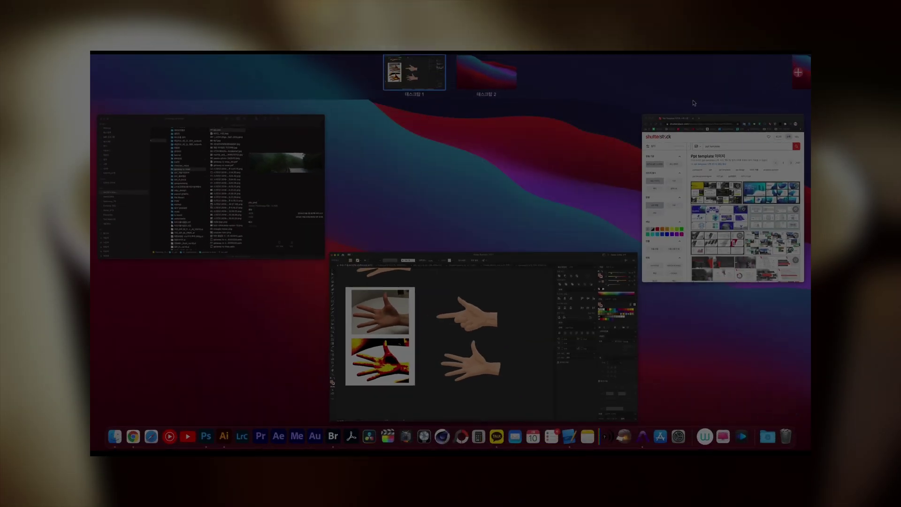
Step: Bring the Shutterstock ppt template results window forward, maximize it, and browse the designs
{"action": "left_click", "coordinate": [699, 136]}
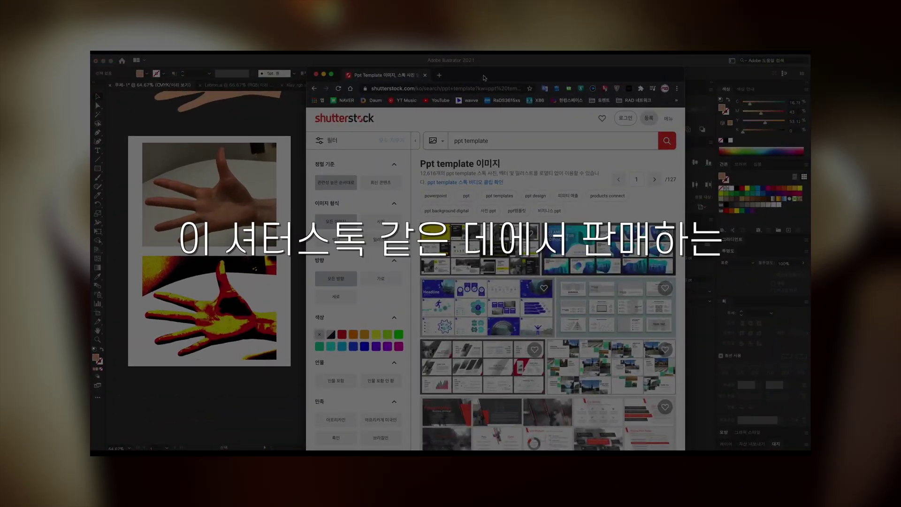
{"action": "double_click", "coordinate": [484, 78]}
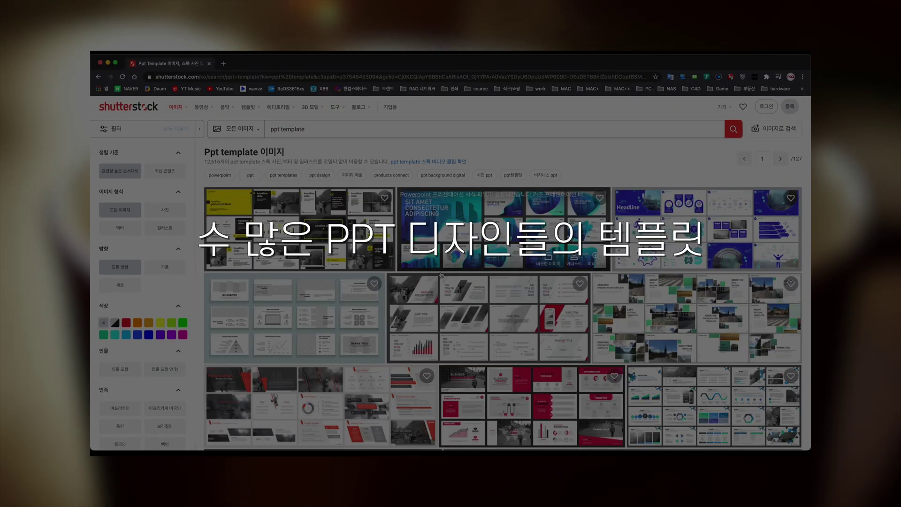
{"action": "scroll", "coordinate": [441, 274], "scroll_direction": "down", "scroll_amount": 3}
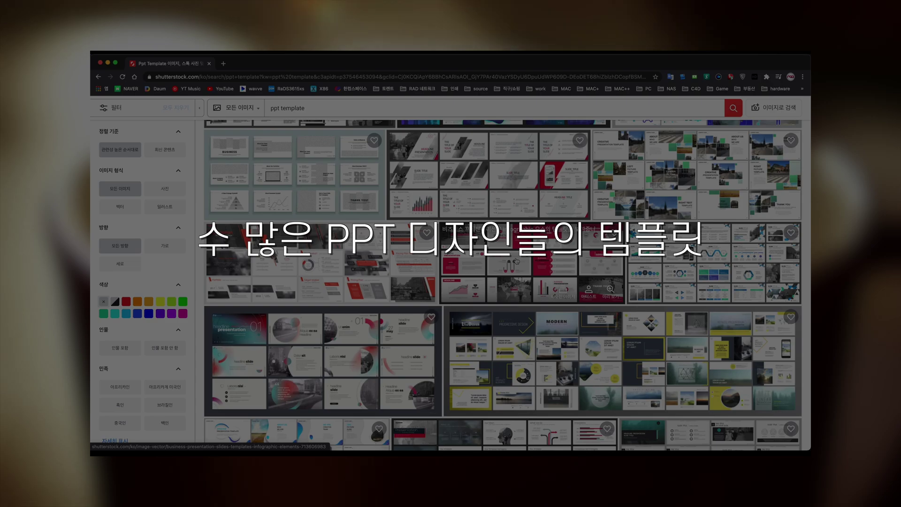
{"action": "scroll", "coordinate": [405, 266], "scroll_direction": "down", "scroll_amount": 1}
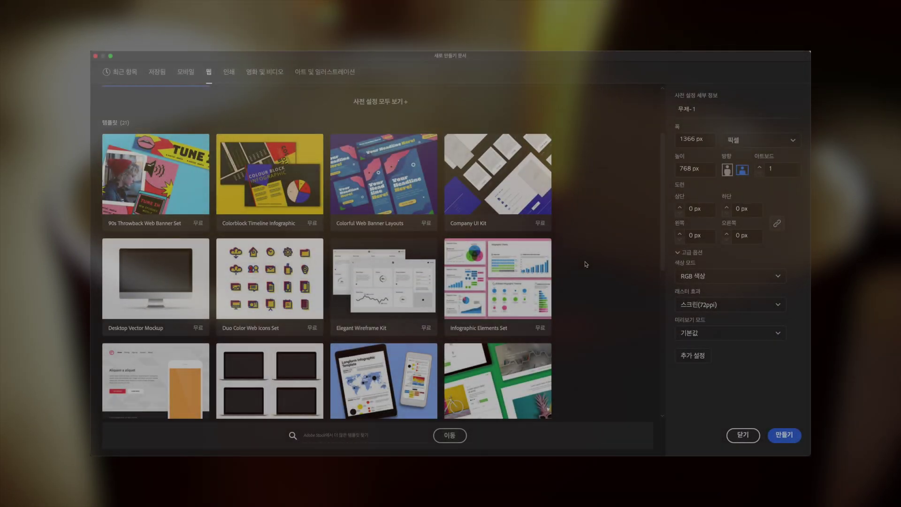
Step: Browse the web template gallery in the New Document dialog
{"action": "scroll", "coordinate": [586, 265], "scroll_direction": "down", "scroll_amount": 3}
{"action": "scroll", "coordinate": [585, 263], "scroll_direction": "down", "scroll_amount": 3}
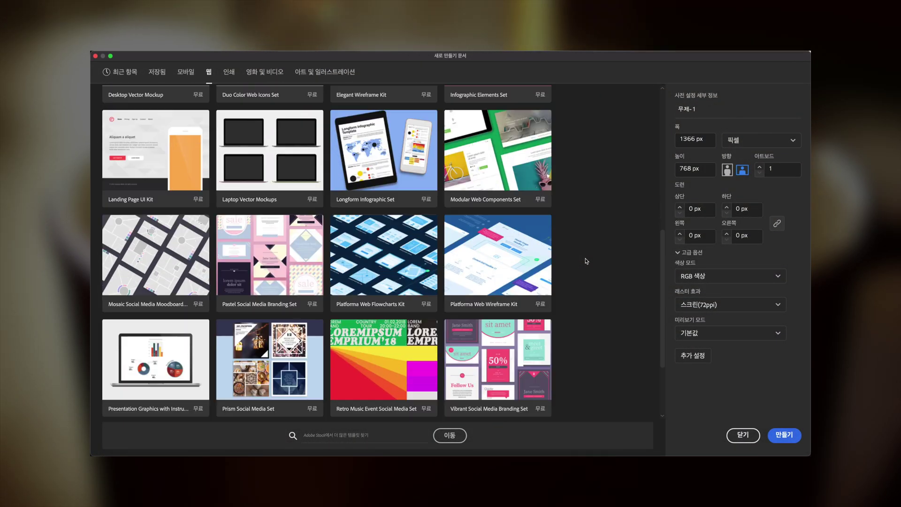
{"action": "scroll", "coordinate": [586, 262], "scroll_direction": "down", "scroll_amount": 2}
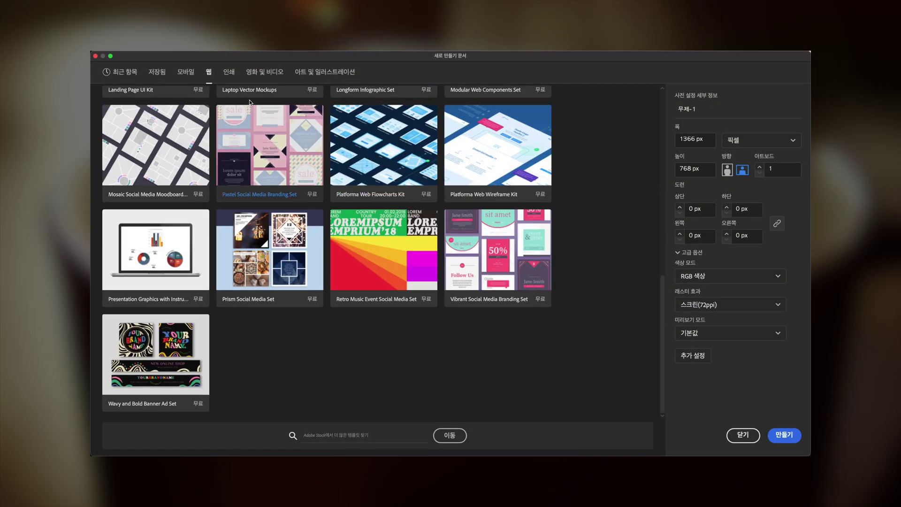
Step: Switch to the Print (인쇄) presets and scroll through the print templates
{"action": "left_click", "coordinate": [228, 72]}
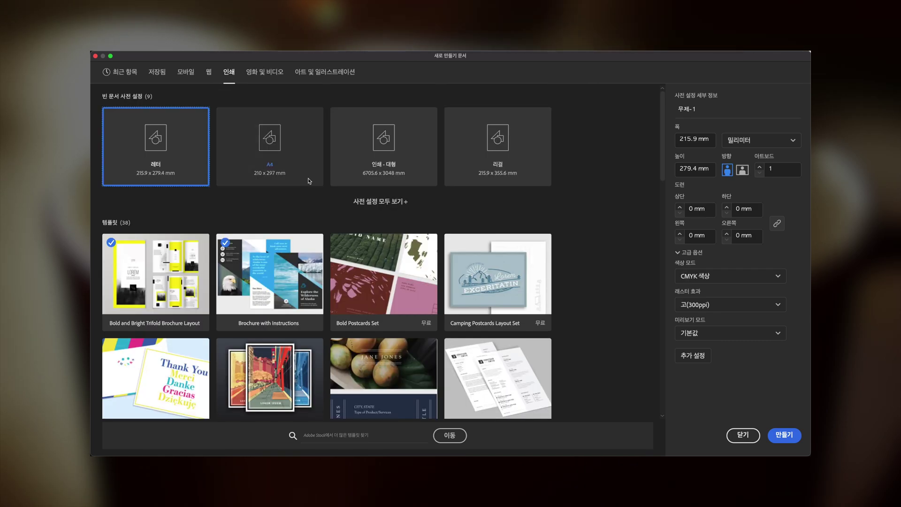
{"action": "scroll", "coordinate": [619, 228], "scroll_direction": "down", "scroll_amount": 2}
{"action": "scroll", "coordinate": [619, 228], "scroll_direction": "down", "scroll_amount": 3}
{"action": "scroll", "coordinate": [618, 228], "scroll_direction": "down", "scroll_amount": 2}
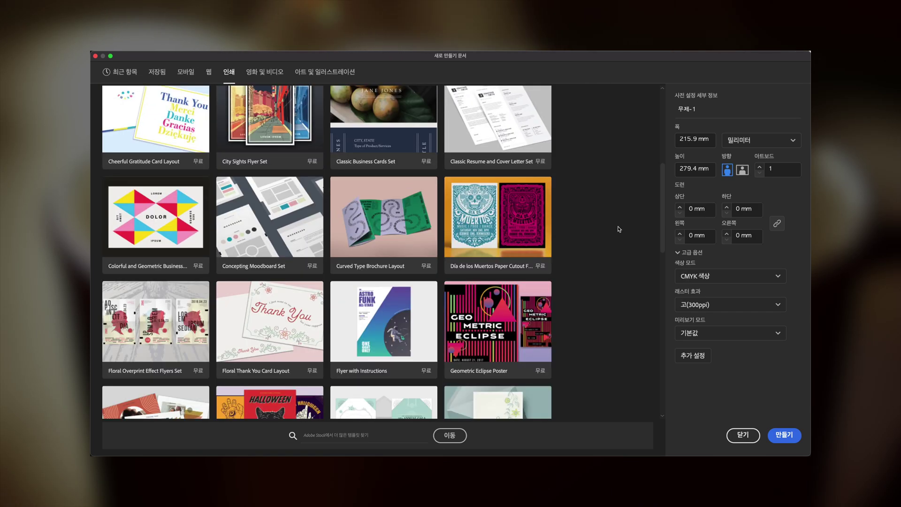
{"action": "scroll", "coordinate": [620, 229], "scroll_direction": "down", "scroll_amount": 2}
{"action": "scroll", "coordinate": [618, 229], "scroll_direction": "down", "scroll_amount": 3}
{"action": "scroll", "coordinate": [619, 229], "scroll_direction": "down", "scroll_amount": 4}
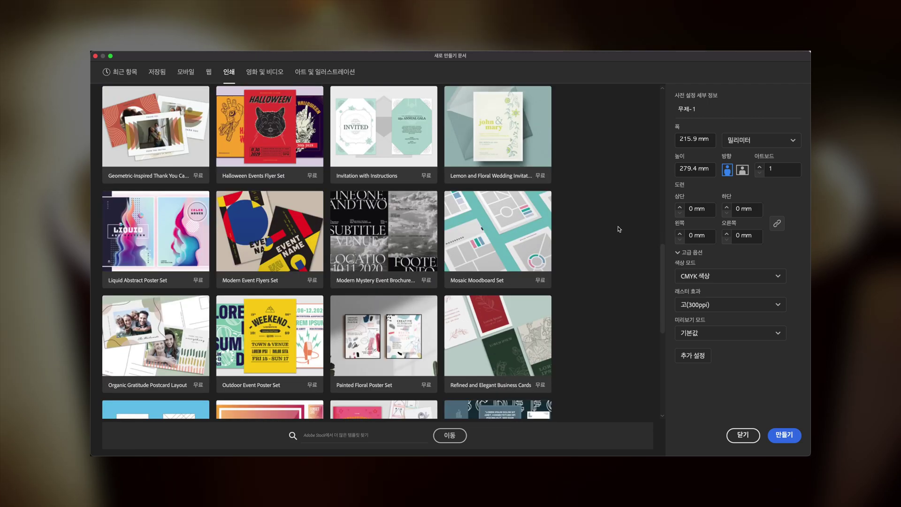
{"action": "scroll", "coordinate": [619, 229], "scroll_direction": "down", "scroll_amount": 3}
{"action": "scroll", "coordinate": [617, 228], "scroll_direction": "down", "scroll_amount": 3}
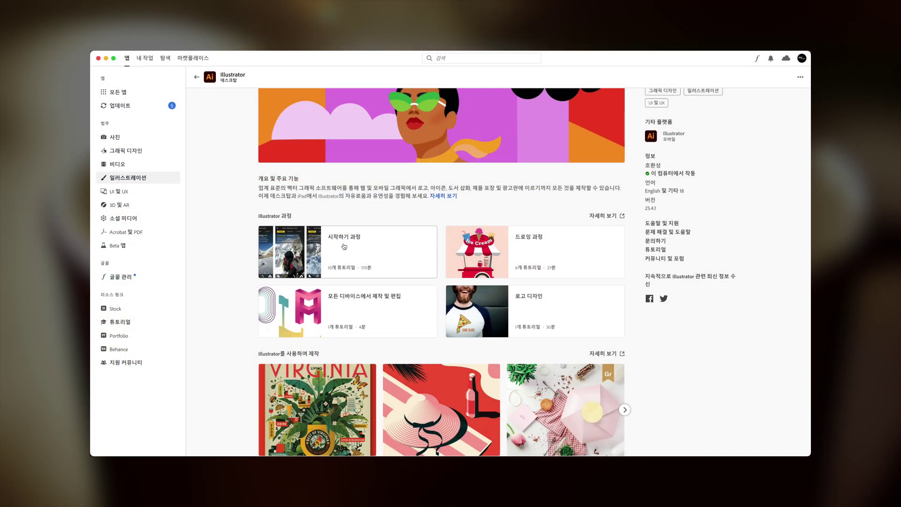
Step: Open the 시작하기 과정 Illustrator tutorial and play its section 1 workspace overview video
{"action": "left_click", "coordinate": [344, 246]}
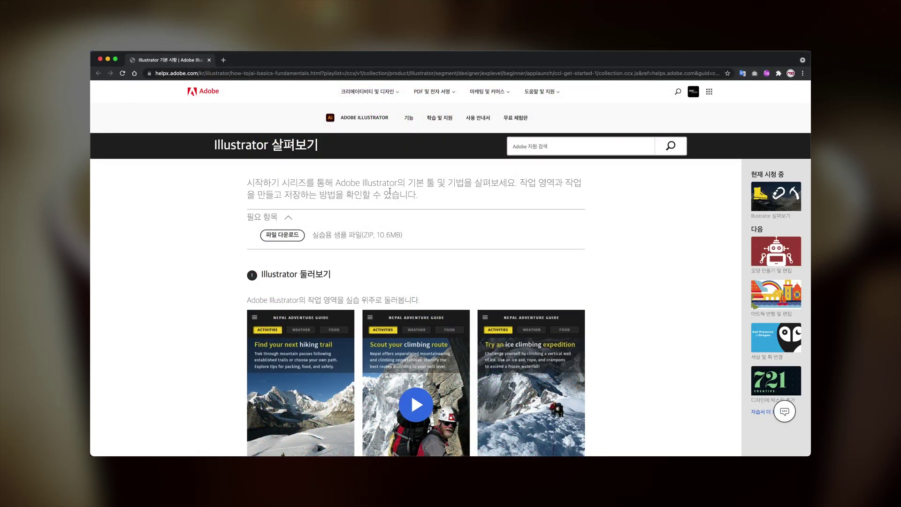
{"action": "scroll", "coordinate": [394, 191], "scroll_direction": "down", "scroll_amount": 1}
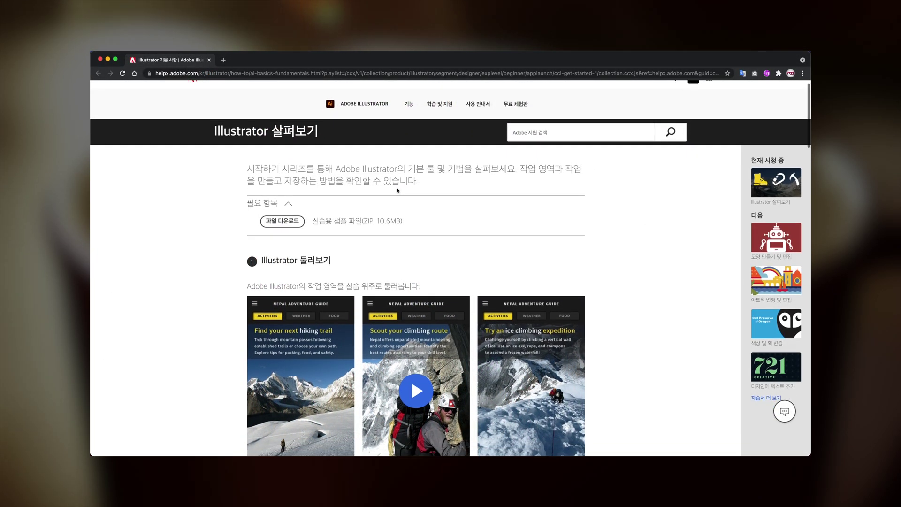
{"action": "scroll", "coordinate": [397, 190], "scroll_direction": "down", "scroll_amount": 2}
{"action": "scroll", "coordinate": [402, 185], "scroll_direction": "down", "scroll_amount": 3}
{"action": "scroll", "coordinate": [402, 185], "scroll_direction": "down", "scroll_amount": 5}
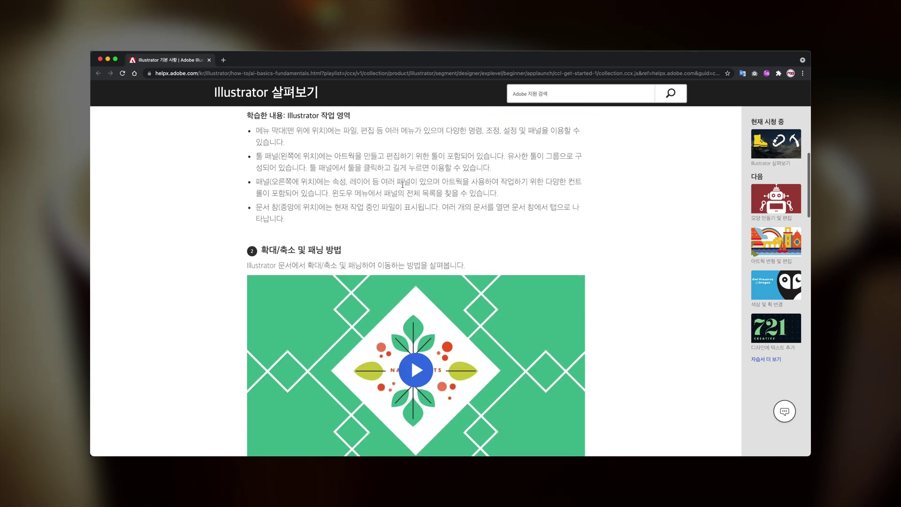
{"action": "scroll", "coordinate": [402, 184], "scroll_direction": "down", "scroll_amount": 3}
{"action": "scroll", "coordinate": [403, 185], "scroll_direction": "down", "scroll_amount": 2}
{"action": "scroll", "coordinate": [404, 186], "scroll_direction": "down", "scroll_amount": 5}
{"action": "scroll", "coordinate": [405, 186], "scroll_direction": "down", "scroll_amount": 5}
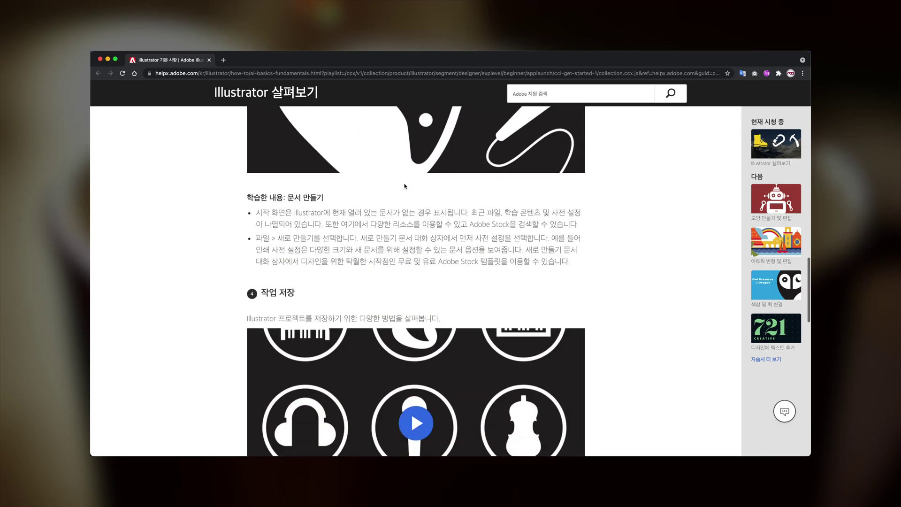
{"action": "left_click", "coordinate": [426, 255]}
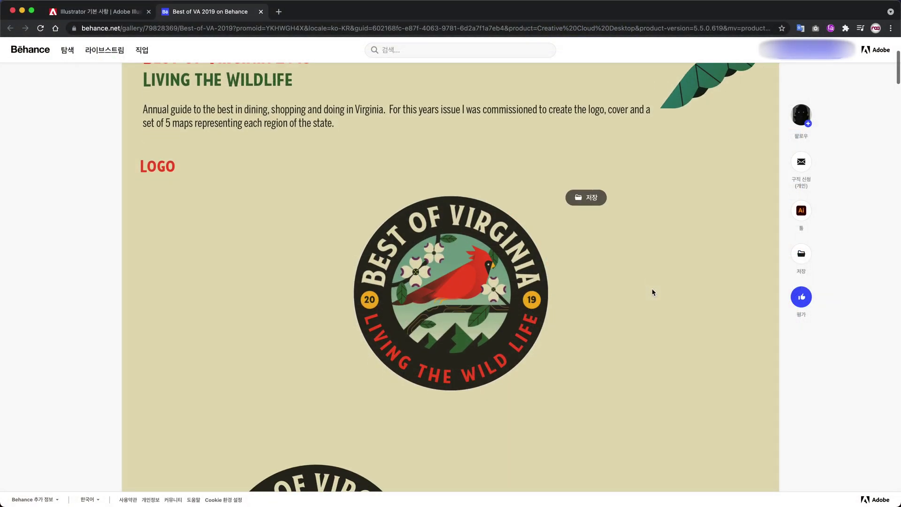
{"action": "scroll", "coordinate": [652, 292], "scroll_direction": "down", "scroll_amount": 2}
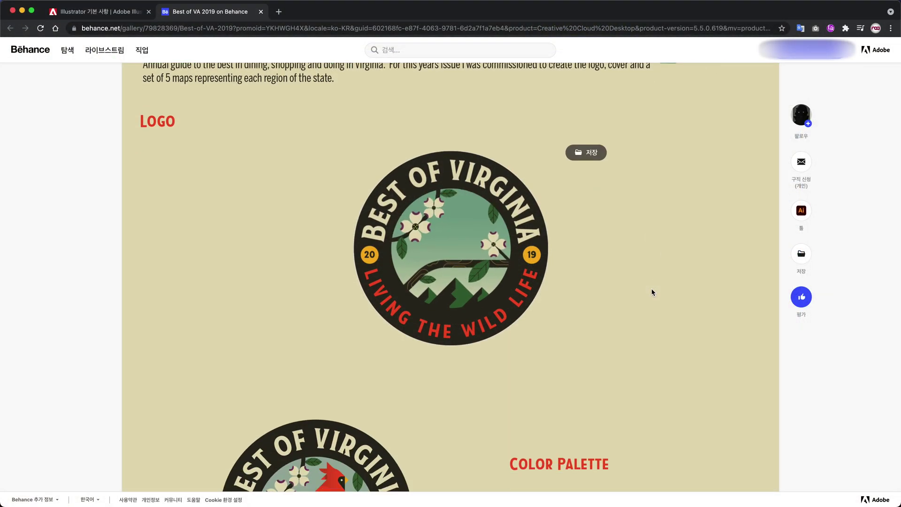
{"action": "scroll", "coordinate": [651, 292], "scroll_direction": "down", "scroll_amount": 1}
{"action": "scroll", "coordinate": [651, 292], "scroll_direction": "down", "scroll_amount": 5}
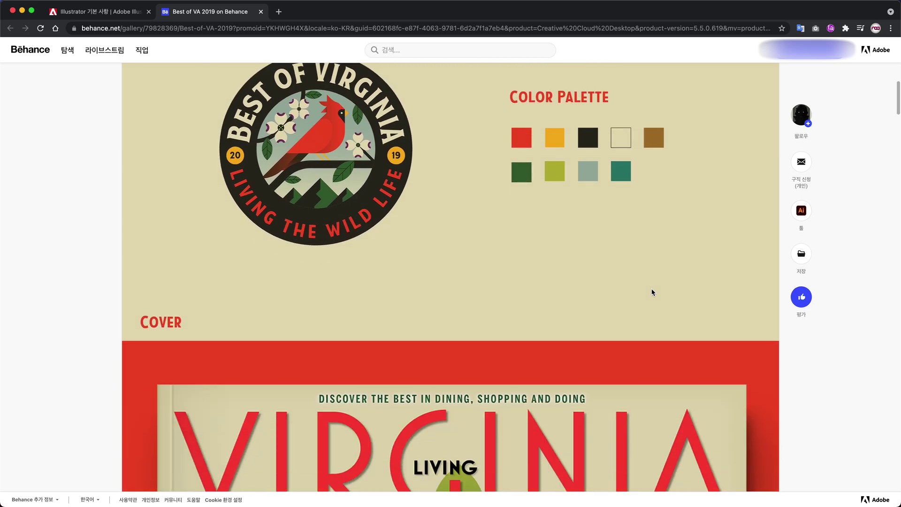
{"action": "scroll", "coordinate": [652, 292], "scroll_direction": "down", "scroll_amount": 5}
{"action": "scroll", "coordinate": [651, 292], "scroll_direction": "down", "scroll_amount": 3}
{"action": "scroll", "coordinate": [650, 292], "scroll_direction": "down", "scroll_amount": 3}
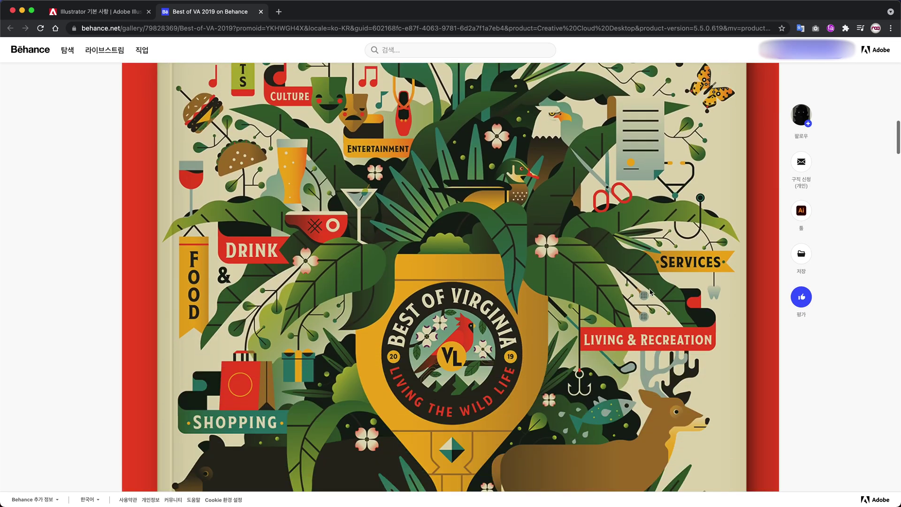
{"action": "scroll", "coordinate": [651, 292], "scroll_direction": "down", "scroll_amount": 5}
{"action": "scroll", "coordinate": [651, 292], "scroll_direction": "down", "scroll_amount": 5}
{"action": "scroll", "coordinate": [650, 292], "scroll_direction": "down", "scroll_amount": 1}
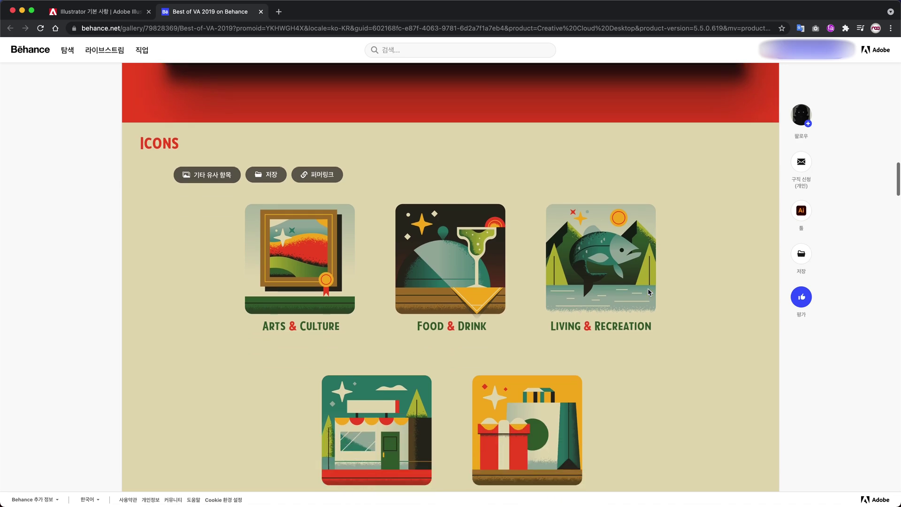
{"action": "scroll", "coordinate": [649, 292], "scroll_direction": "down", "scroll_amount": 2}
{"action": "scroll", "coordinate": [649, 292], "scroll_direction": "down", "scroll_amount": 4}
{"action": "scroll", "coordinate": [648, 292], "scroll_direction": "down", "scroll_amount": 3}
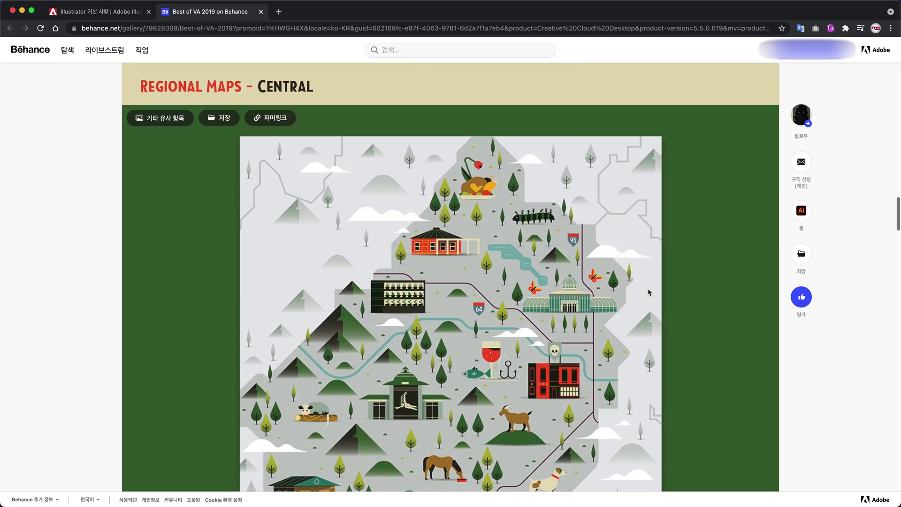
{"action": "scroll", "coordinate": [648, 292], "scroll_direction": "down", "scroll_amount": 2}
{"action": "scroll", "coordinate": [648, 292], "scroll_direction": "down", "scroll_amount": 2}
{"action": "scroll", "coordinate": [649, 292], "scroll_direction": "down", "scroll_amount": 2}
{"action": "scroll", "coordinate": [649, 292], "scroll_direction": "down", "scroll_amount": 2}
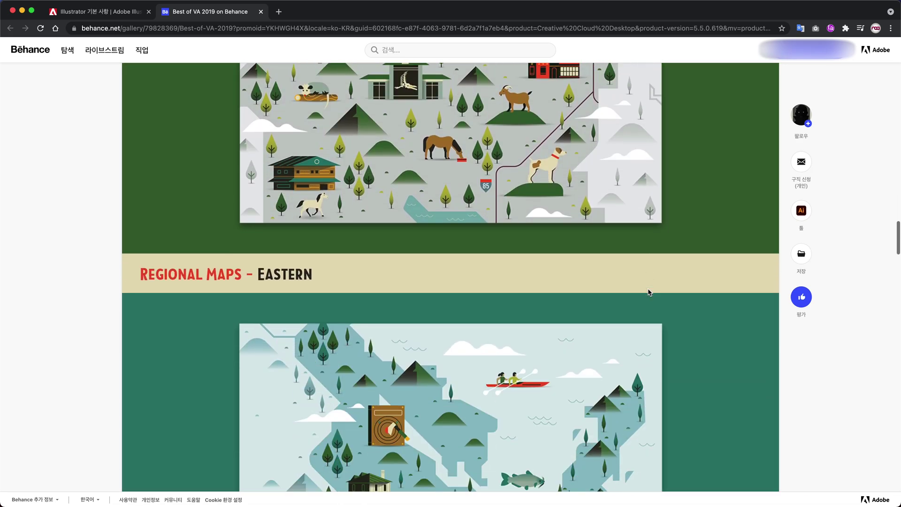
{"action": "scroll", "coordinate": [649, 292], "scroll_direction": "down", "scroll_amount": 3}
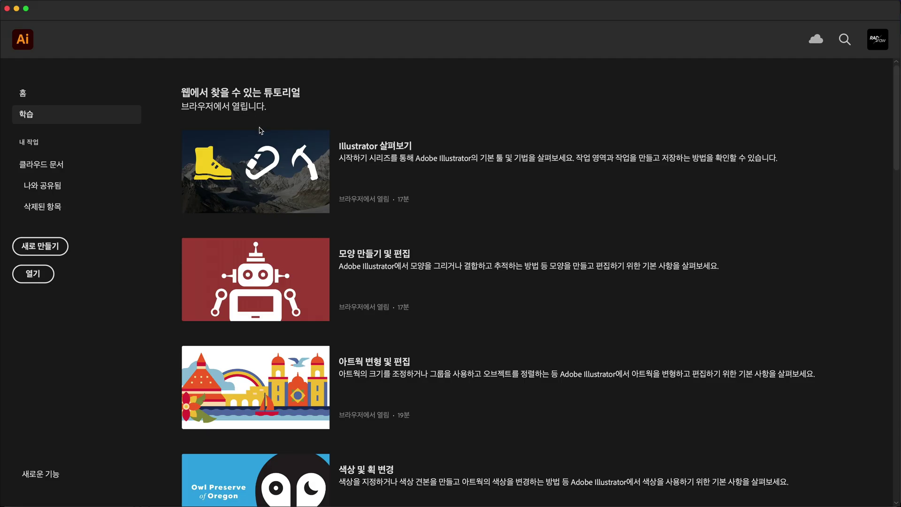
Step: Browse the Print templates and open Bold and Bright Trifold Brochure Layout as a new document
{"action": "key", "text": "super+n"}
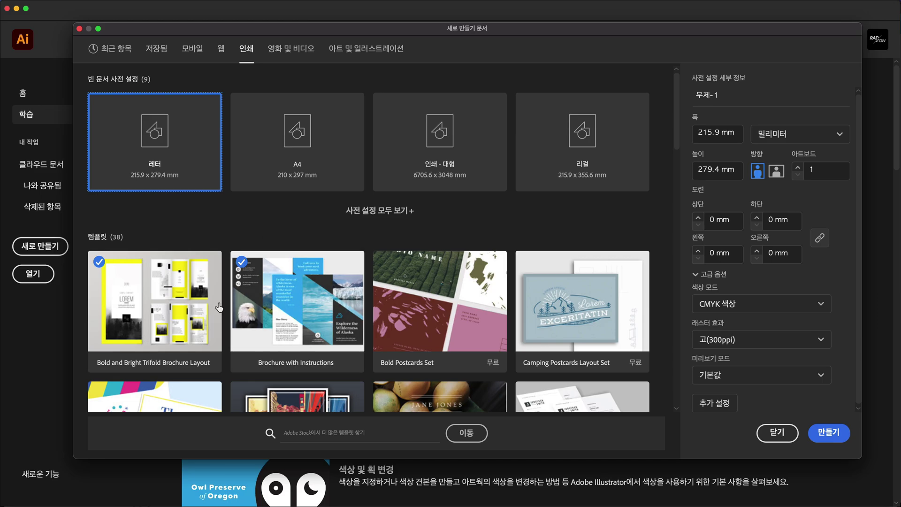
{"action": "scroll", "coordinate": [458, 300], "scroll_direction": "down", "scroll_amount": 10}
{"action": "scroll", "coordinate": [446, 277], "scroll_direction": "up", "scroll_amount": 10}
{"action": "scroll", "coordinate": [444, 279], "scroll_direction": "down", "scroll_amount": 4}
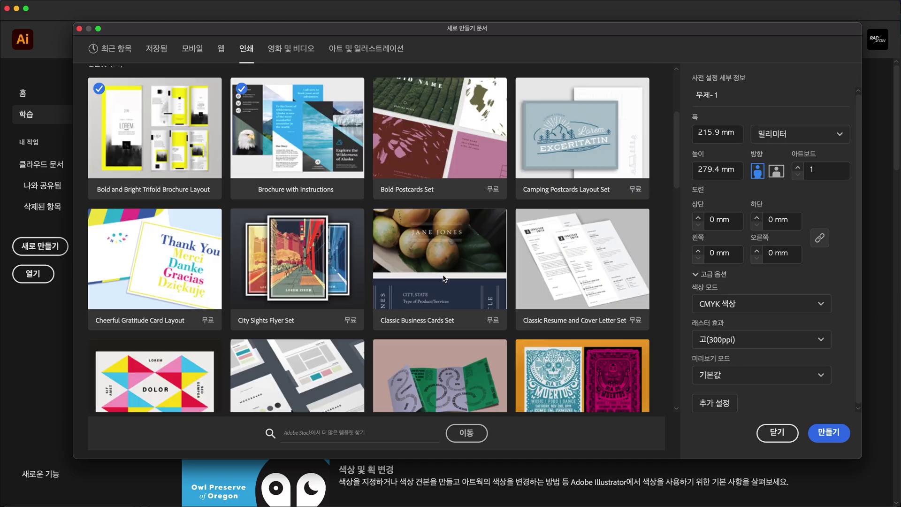
{"action": "scroll", "coordinate": [445, 278], "scroll_direction": "up", "scroll_amount": 4}
{"action": "scroll", "coordinate": [444, 279], "scroll_direction": "down", "scroll_amount": 4}
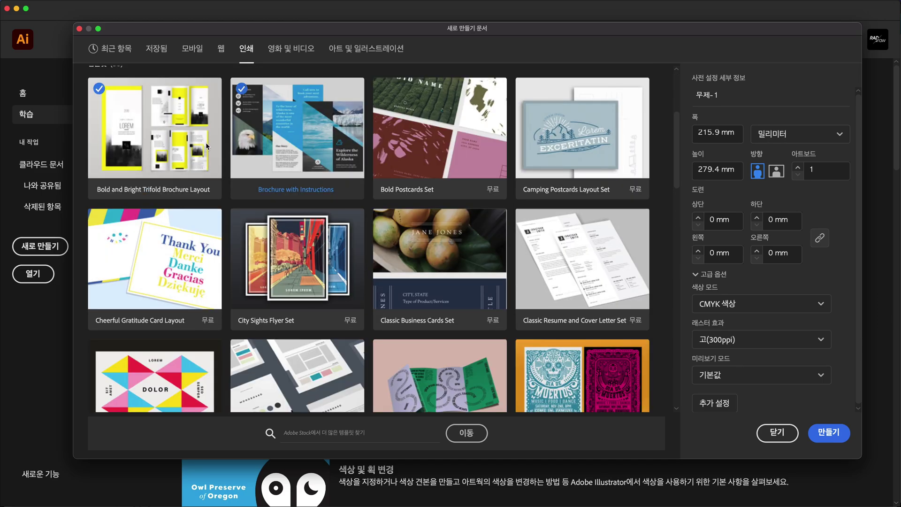
{"action": "scroll", "coordinate": [257, 155], "scroll_direction": "up", "scroll_amount": 4}
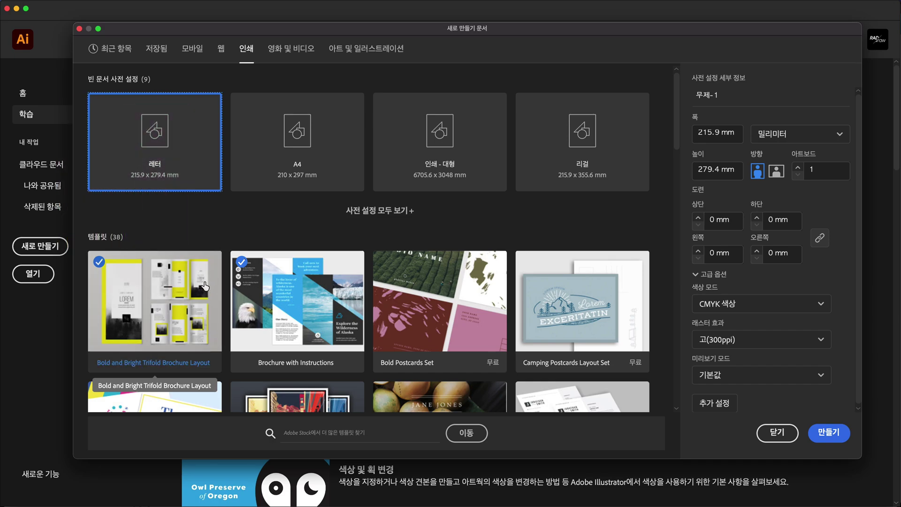
{"action": "double_click", "coordinate": [163, 279]}
{"action": "scroll", "coordinate": [428, 292], "scroll_direction": "up", "scroll_amount": 2}
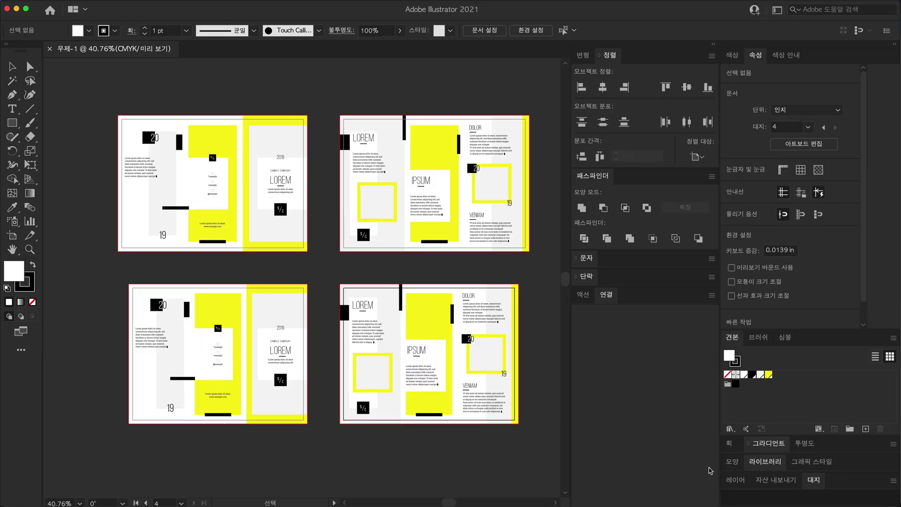
Step: Hide the Letter: Inside layer, then pan and zoom into the left A4 spread
{"action": "left_click", "coordinate": [733, 481]}
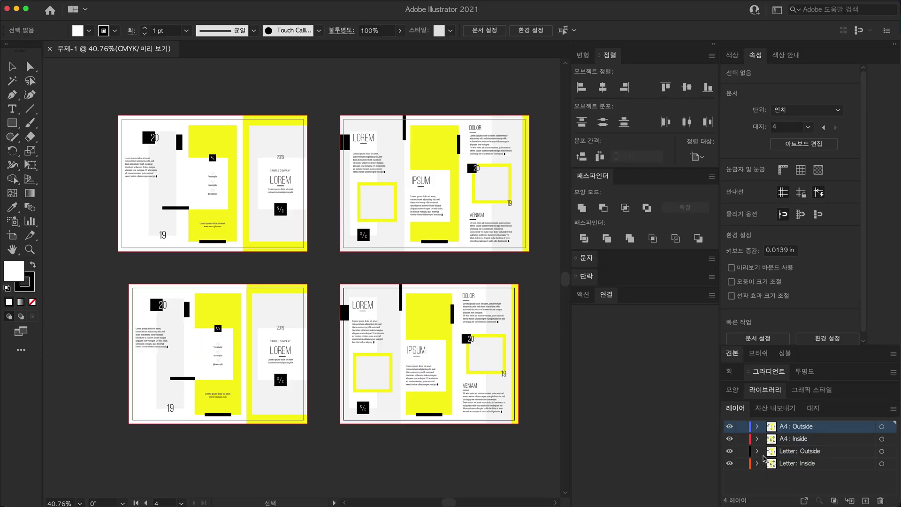
{"action": "left_click", "coordinate": [730, 463]}
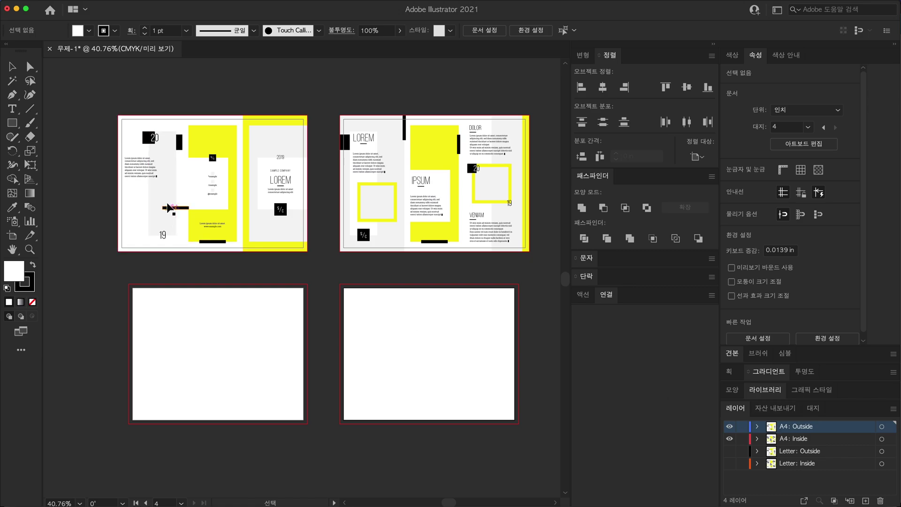
{"action": "left_click_drag", "start_coordinate": [311, 258], "coordinate": [345, 276]}
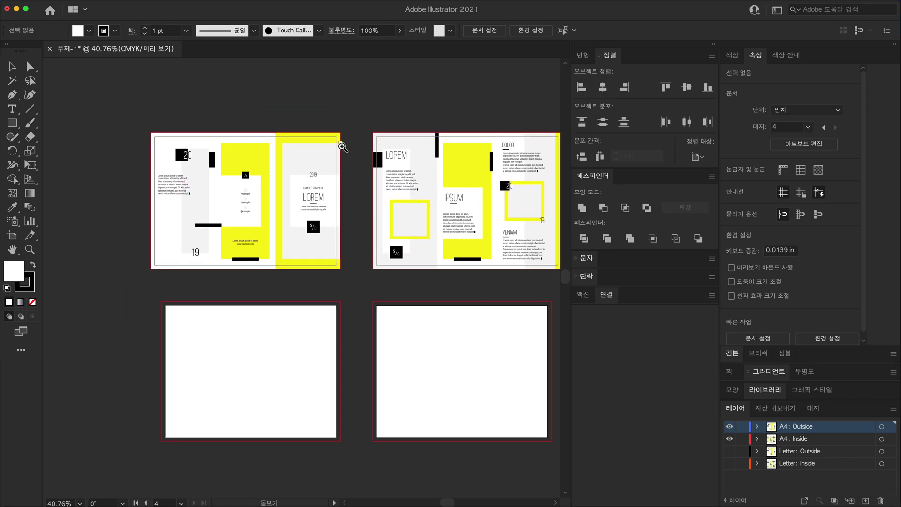
{"action": "scroll", "coordinate": [350, 144], "scroll_direction": "up", "scroll_amount": 5}
{"action": "scroll", "coordinate": [423, 169], "scroll_direction": "left", "scroll_amount": 2}
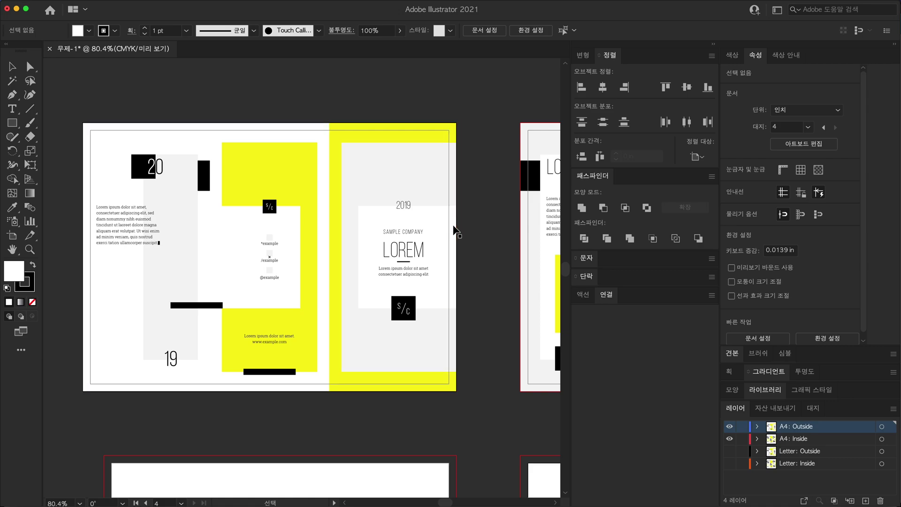
{"action": "key", "text": "space"}
{"action": "left_click_drag", "start_coordinate": [414, 371], "coordinate": [381, 348]}
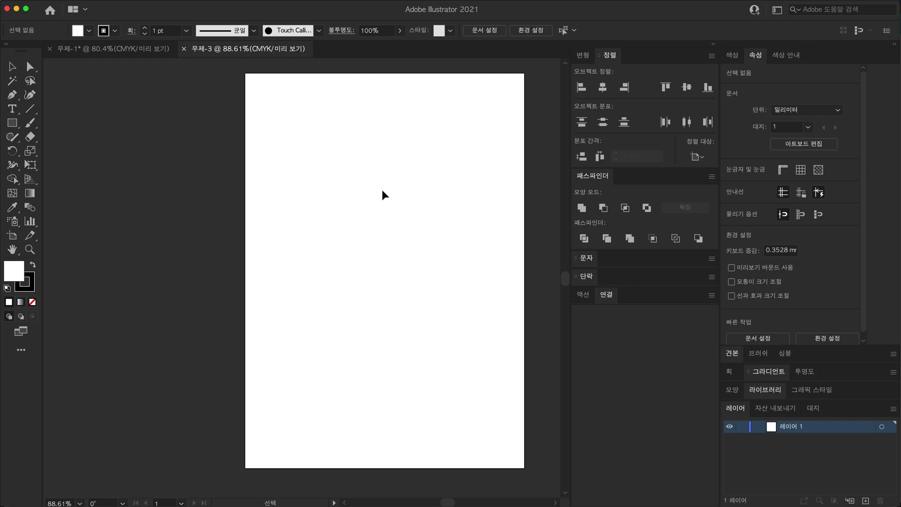
Step: Draw a page-sized rectangle on the first practice page and fill it red
{"action": "key", "text": "m"}
{"action": "mouse_move", "coordinate": [245, 73]}
{"action": "left_mouse_down"}
{"action": "mouse_move", "coordinate": [426, 394]}
{"action": "mouse_move", "coordinate": [525, 469]}
{"action": "left_mouse_up"}
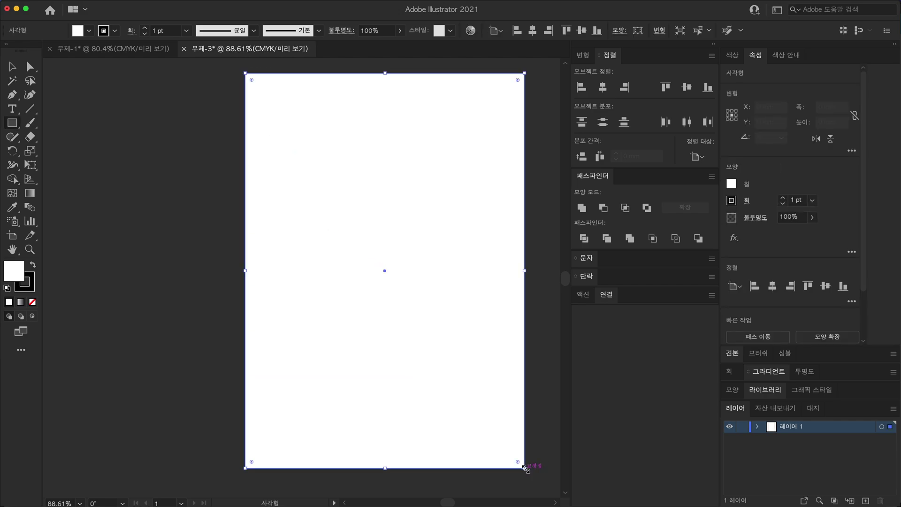
{"action": "left_click", "coordinate": [732, 55]}
{"action": "left_click_drag", "start_coordinate": [751, 154], "coordinate": [724, 155]}
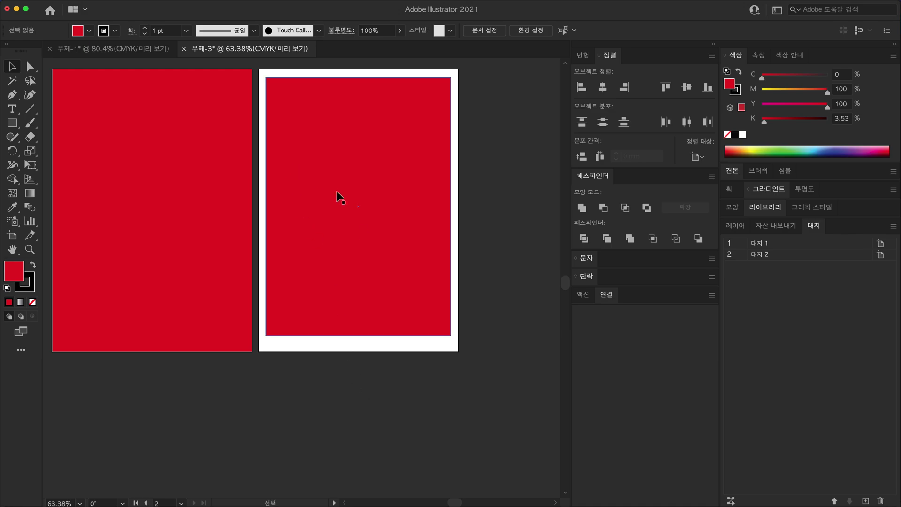
Step: Stretch the second page's red rectangle to the page edges and give it a yellow edge
{"action": "scroll", "coordinate": [394, 338], "scroll_direction": "up", "scroll_amount": 3}
{"action": "scroll", "coordinate": [394, 338], "scroll_direction": "left", "scroll_amount": 2}
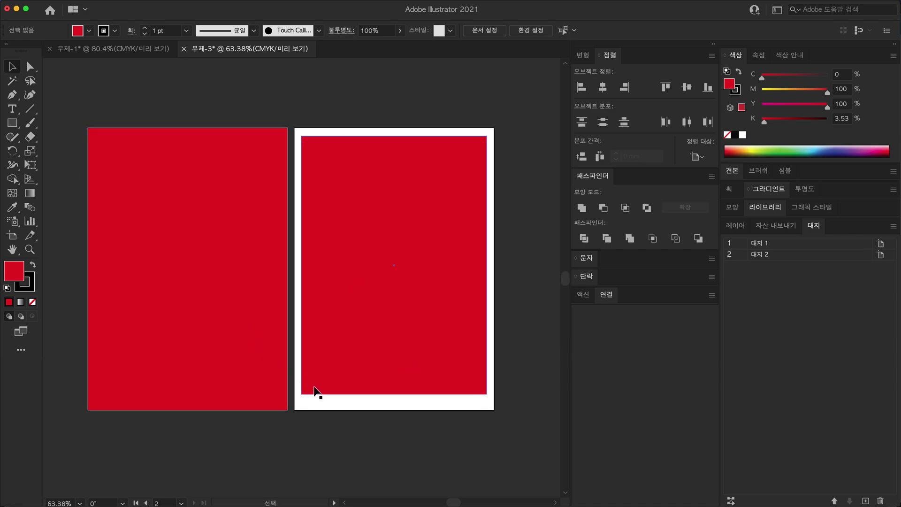
{"action": "scroll", "coordinate": [310, 404], "scroll_direction": "right", "scroll_amount": 2}
{"action": "scroll", "coordinate": [347, 375], "scroll_direction": "right", "scroll_amount": 2}
{"action": "scroll", "coordinate": [371, 324], "scroll_direction": "down", "scroll_amount": 2}
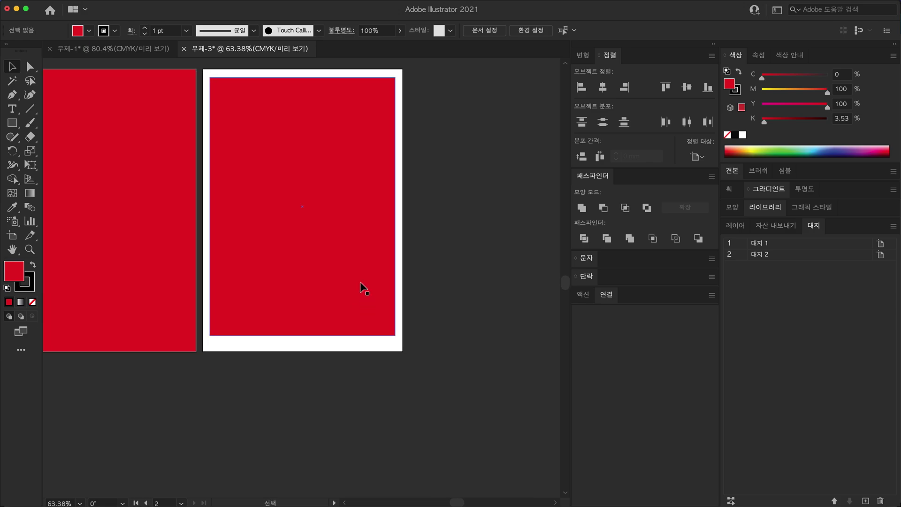
{"action": "scroll", "coordinate": [371, 300], "scroll_direction": "up", "scroll_amount": 3}
{"action": "scroll", "coordinate": [371, 301], "scroll_direction": "left", "scroll_amount": 2}
{"action": "left_click", "coordinate": [390, 336]}
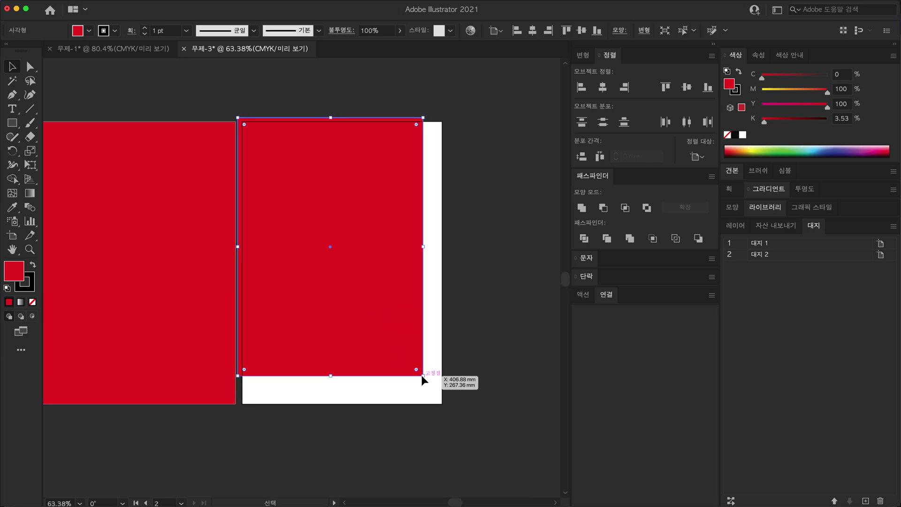
{"action": "left_click_drag", "start_coordinate": [425, 377], "coordinate": [453, 411]}
{"action": "left_click", "coordinate": [479, 155]}
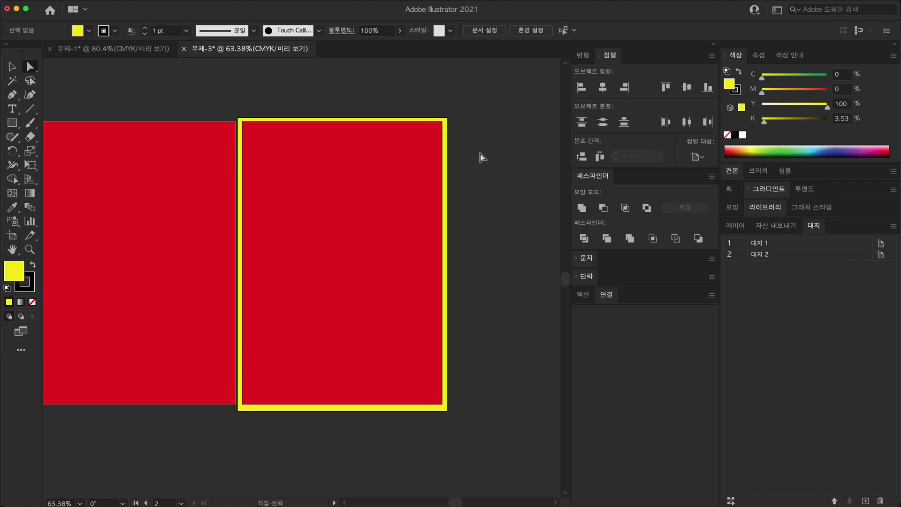
{"action": "left_click", "coordinate": [238, 118]}
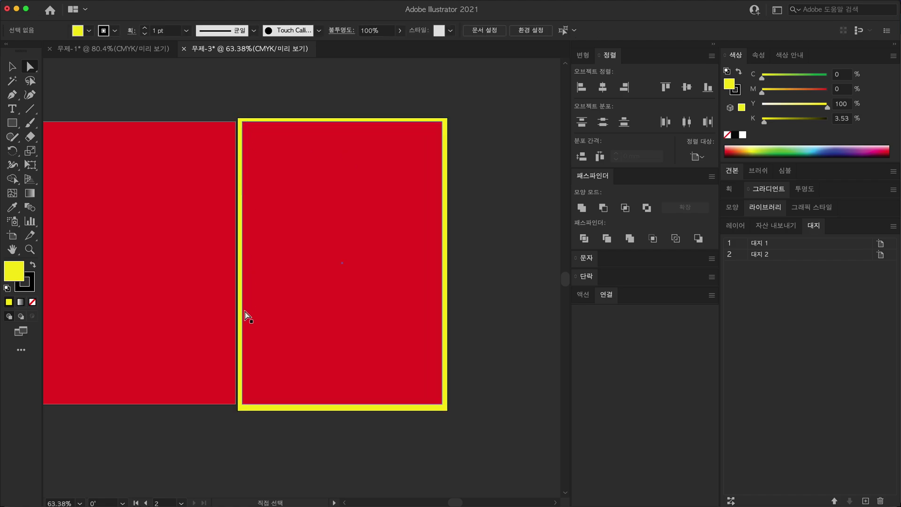
{"action": "left_click", "coordinate": [450, 414]}
Step: Switch to the Selection tool, check the brochure document, and return to the practice document
{"action": "scroll", "coordinate": [370, 216], "scroll_direction": "down", "scroll_amount": 2}
{"action": "scroll", "coordinate": [370, 216], "scroll_direction": "left", "scroll_amount": 1}
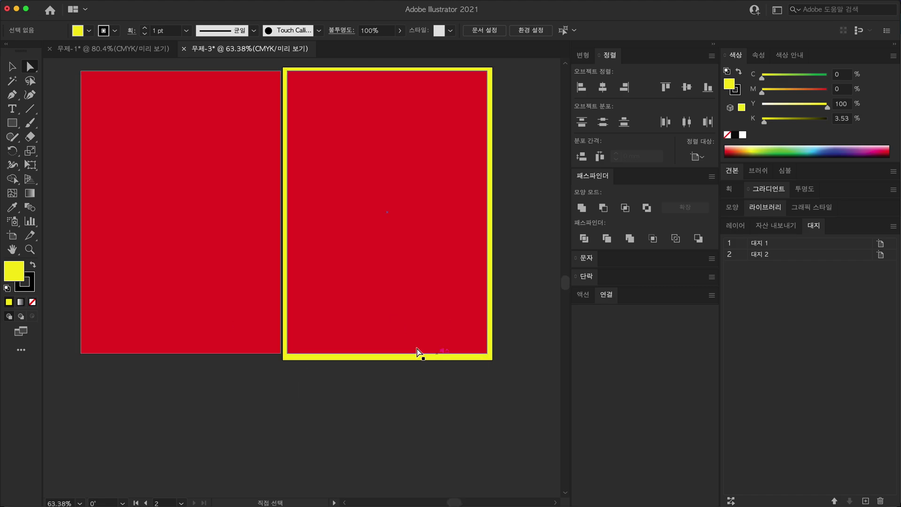
{"action": "scroll", "coordinate": [420, 352], "scroll_direction": "up", "scroll_amount": 3}
{"action": "scroll", "coordinate": [326, 107], "scroll_direction": "down", "scroll_amount": 2}
{"action": "key", "text": "v"}
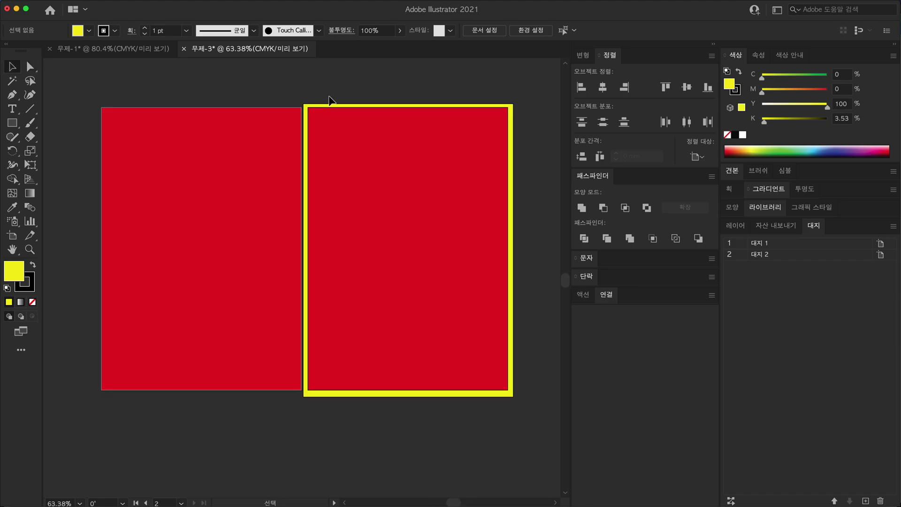
{"action": "left_click", "coordinate": [99, 49]}
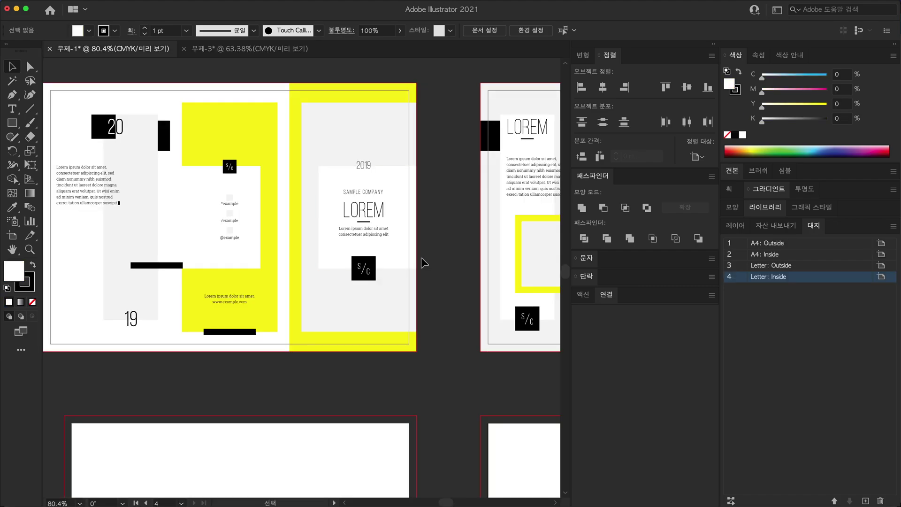
{"action": "scroll", "coordinate": [422, 281], "scroll_direction": "down", "scroll_amount": 2}
{"action": "scroll", "coordinate": [423, 282], "scroll_direction": "right", "scroll_amount": 2}
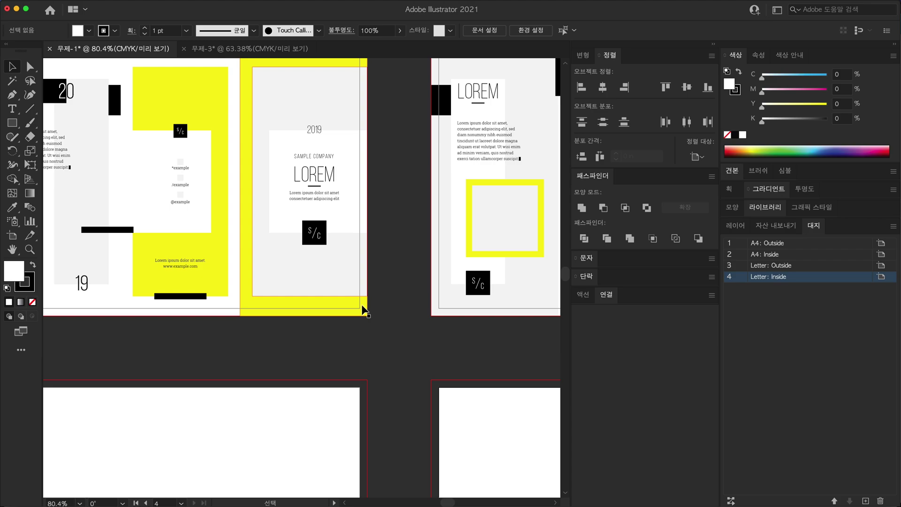
{"action": "key", "text": "ctrl+Tab"}
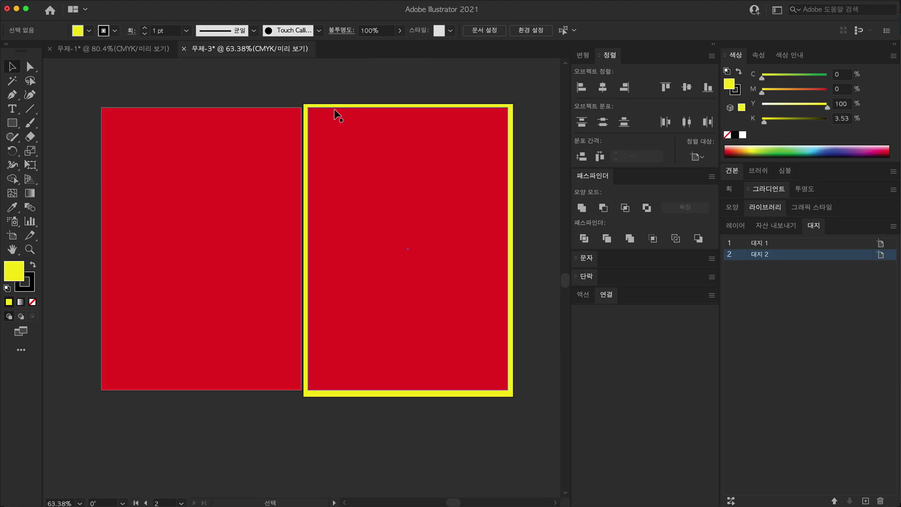
Step: Return to the brochure document and clear the blue-and-green overlay from the spread
{"action": "left_click", "coordinate": [331, 118]}
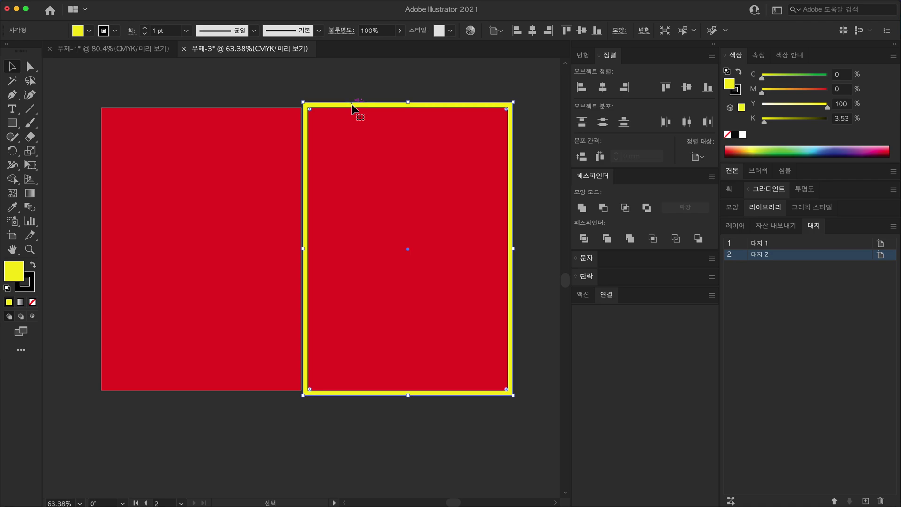
{"action": "key", "text": "ctrl+Tab"}
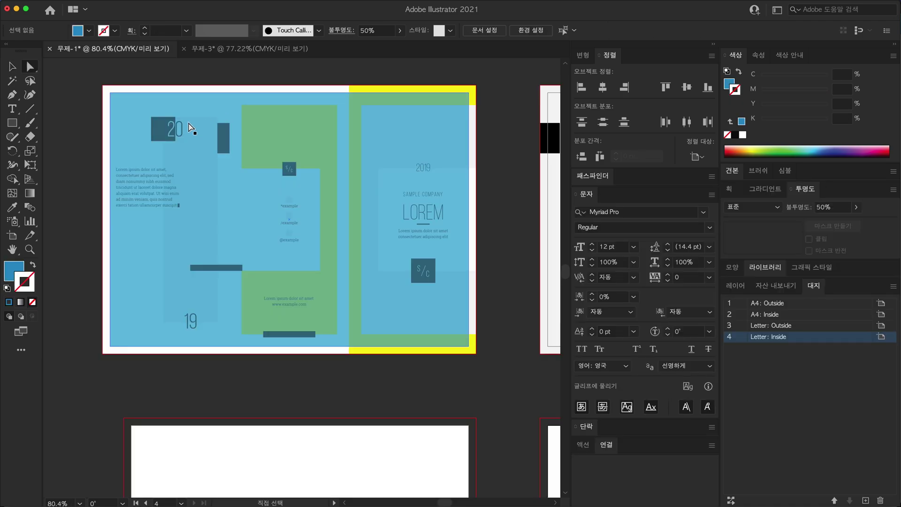
{"action": "scroll", "coordinate": [410, 230], "scroll_direction": "down", "scroll_amount": 2}
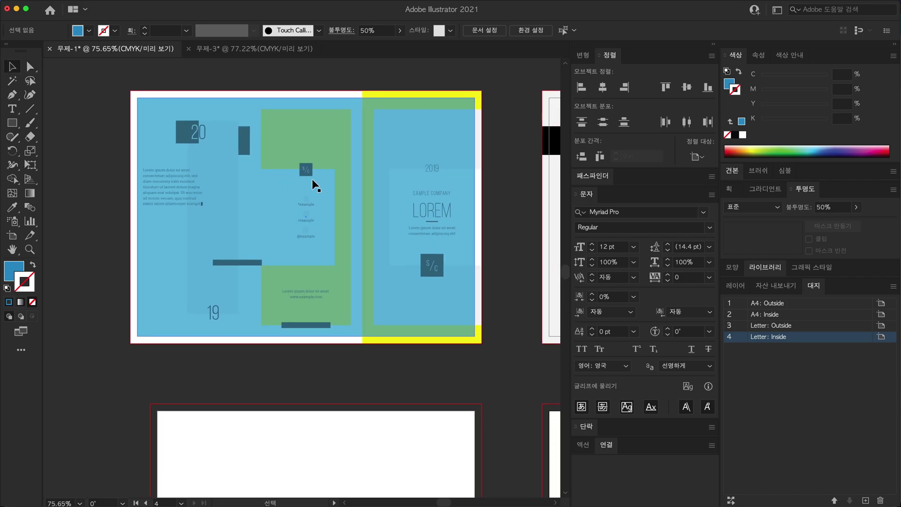
{"action": "scroll", "coordinate": [400, 183], "scroll_direction": "left", "scroll_amount": 2}
{"action": "scroll", "coordinate": [400, 183], "scroll_direction": "down", "scroll_amount": 1}
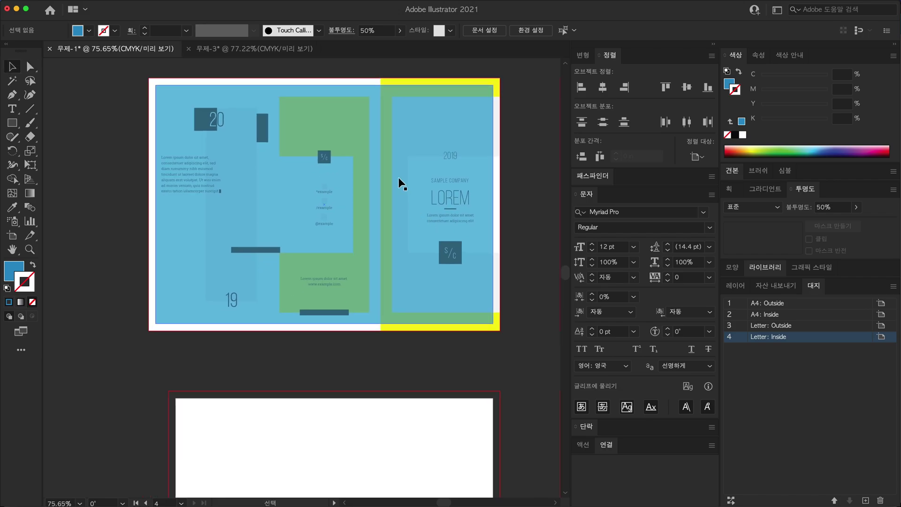
{"action": "left_click", "coordinate": [415, 257]}
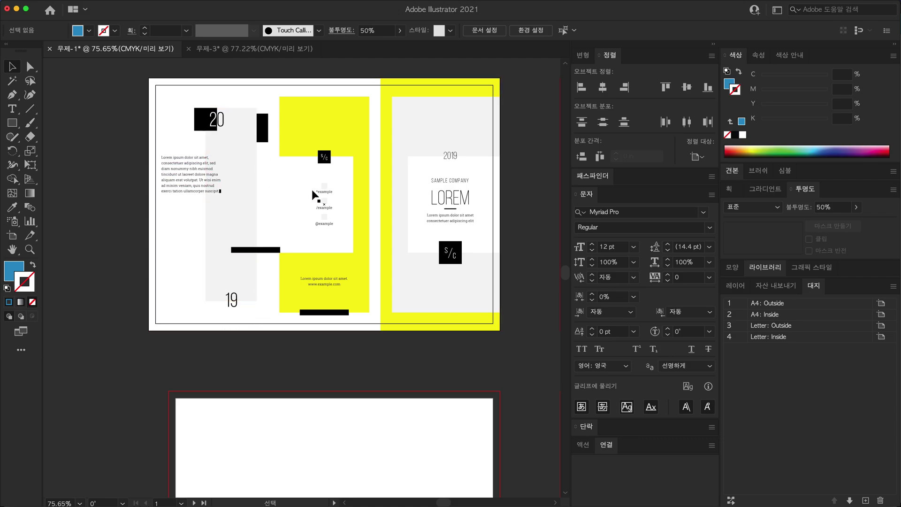
Step: Activate the Letter: Outside artboard and select all artwork on both A4 spreads
{"action": "scroll", "coordinate": [382, 201], "scroll_direction": "down", "scroll_amount": 3}
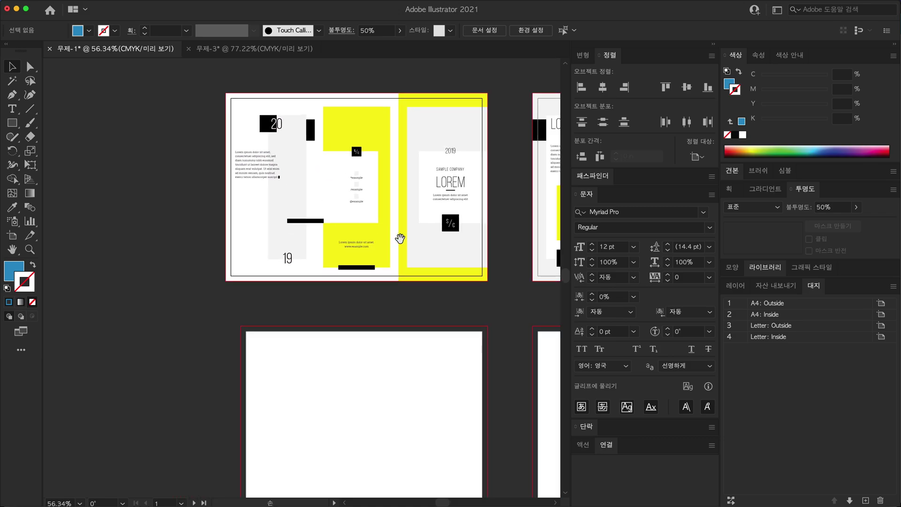
{"action": "scroll", "coordinate": [400, 236], "scroll_direction": "down", "scroll_amount": 5}
{"action": "left_click", "coordinate": [349, 286]}
{"action": "scroll", "coordinate": [300, 308], "scroll_direction": "up", "scroll_amount": 3}
{"action": "scroll", "coordinate": [237, 296], "scroll_direction": "down", "scroll_amount": 3}
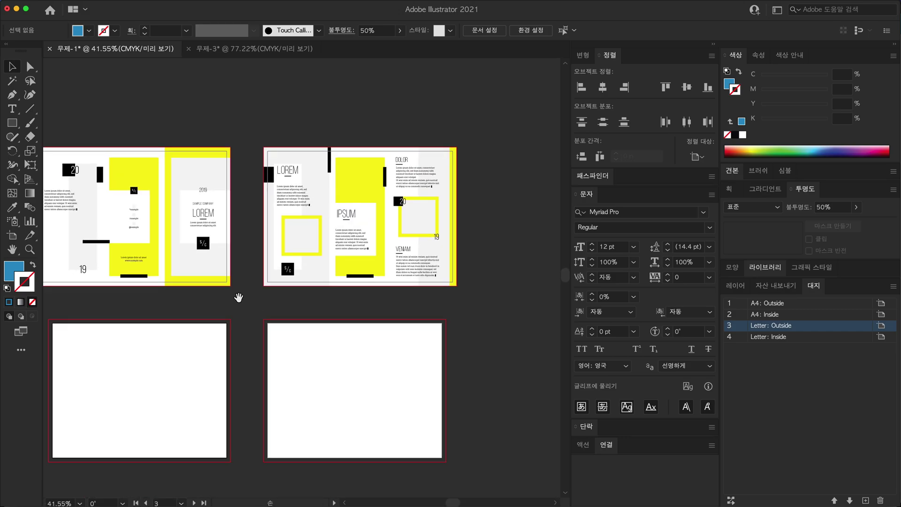
{"action": "scroll", "coordinate": [192, 203], "scroll_direction": "left", "scroll_amount": 2}
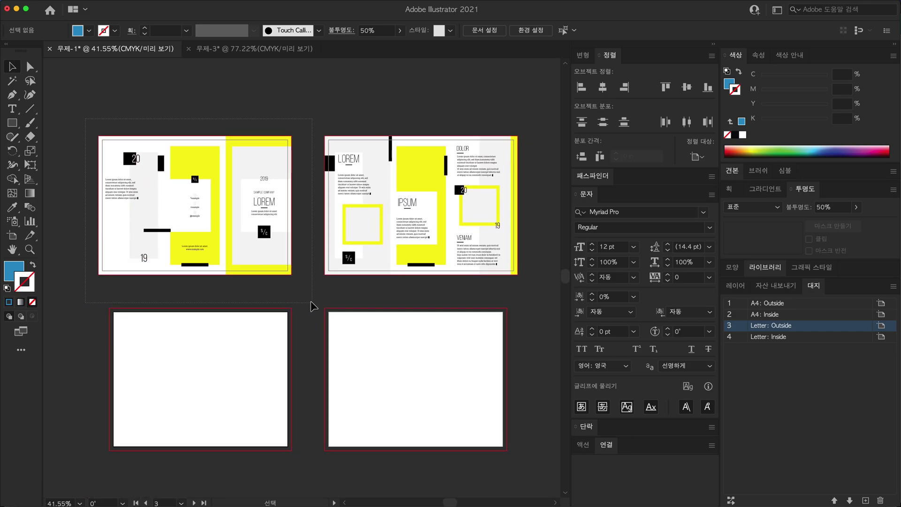
{"action": "key", "text": "ctrl+a"}
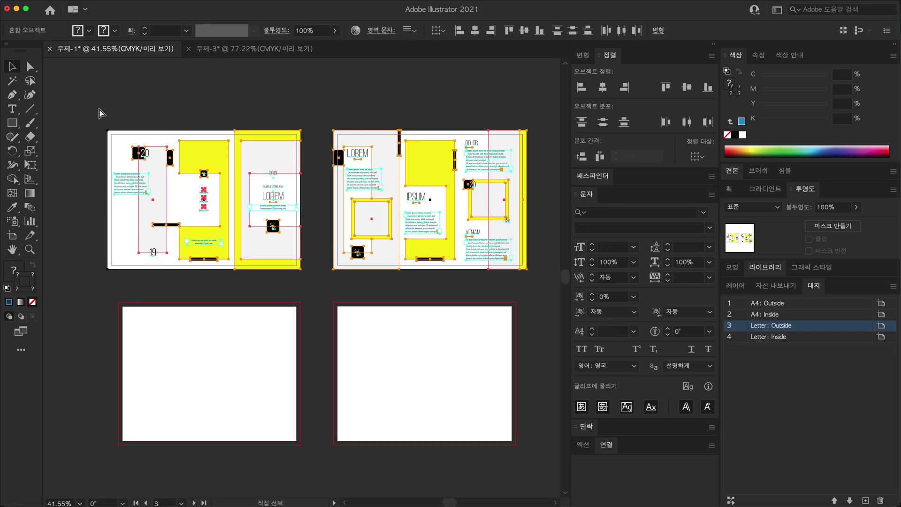
{"action": "key", "text": "ctrl+n"}
Step: Create a landscape 210 × 297 mm print document, add a second artboard, and paste the spreads
{"action": "left_click", "coordinate": [301, 150]}
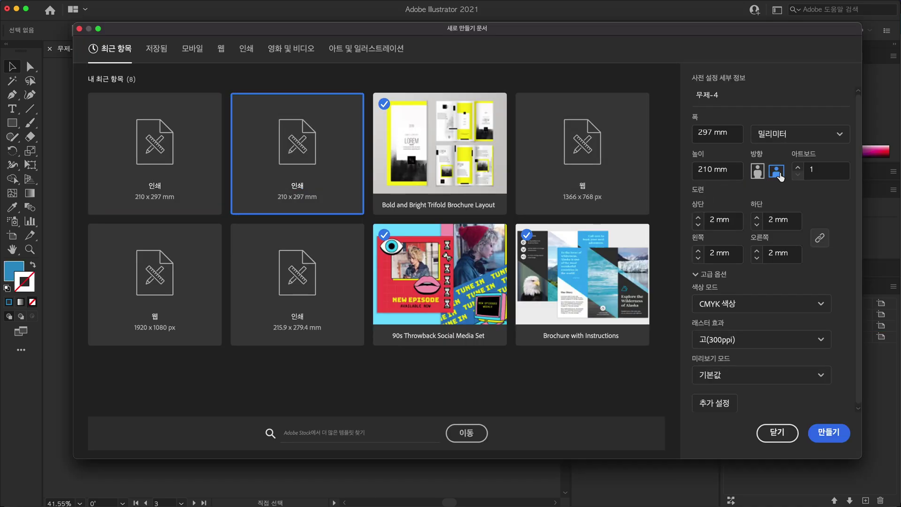
{"action": "left_click", "coordinate": [825, 432]}
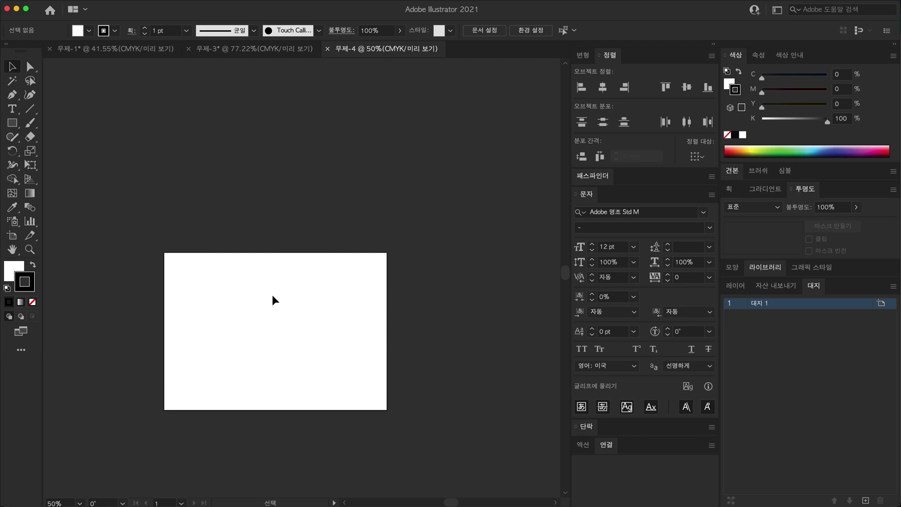
{"action": "left_click", "coordinate": [867, 501]}
{"action": "key", "text": "ctrl+v"}
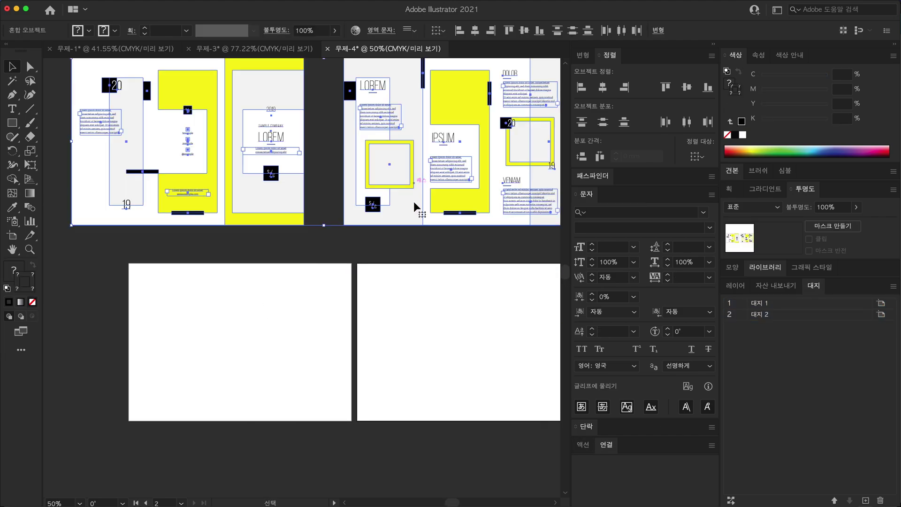
{"action": "scroll", "coordinate": [402, 315], "scroll_direction": "down", "scroll_amount": 2}
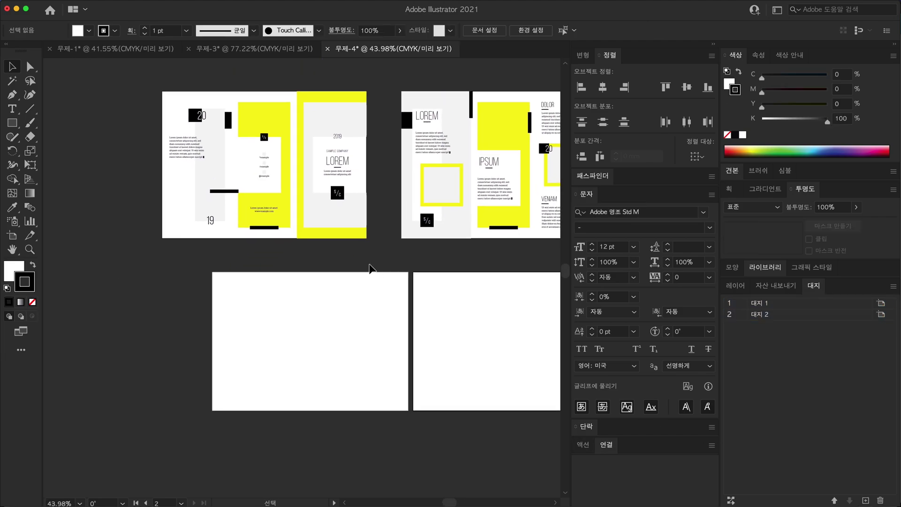
Step: Draw a tall panel rectangle on the first artboard and place a copy beside it
{"action": "key", "text": "m"}
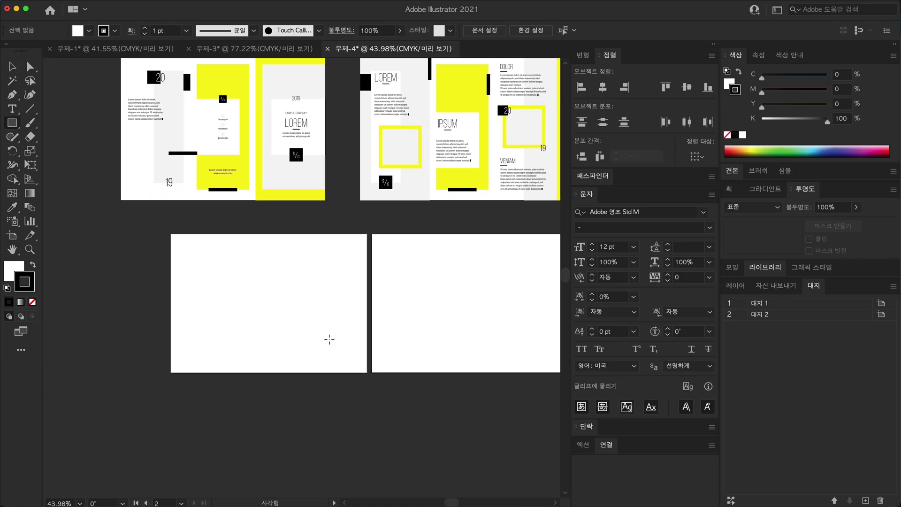
{"action": "mouse_move", "coordinate": [328, 338]}
{"action": "left_mouse_down"}
{"action": "mouse_move", "coordinate": [379, 273]}
{"action": "mouse_move", "coordinate": [319, 274]}
{"action": "left_mouse_up"}
{"action": "left_click_drag", "start_coordinate": [224, 213], "coordinate": [272, 320]}
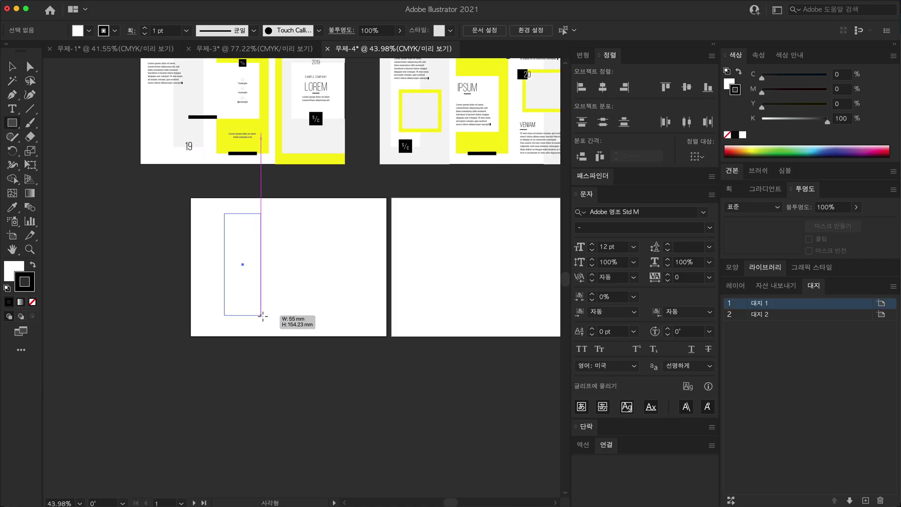
{"action": "left_click_drag", "start_coordinate": [323, 294], "coordinate": [284, 314]}
{"action": "left_click_drag", "start_coordinate": [227, 299], "coordinate": [271, 297]}
{"action": "left_click", "coordinate": [353, 389]}
Step: Select the three panel rectangles and move them to the empty spread artboard's top-left corner
{"action": "left_click_drag", "start_coordinate": [353, 388], "coordinate": [443, 396]}
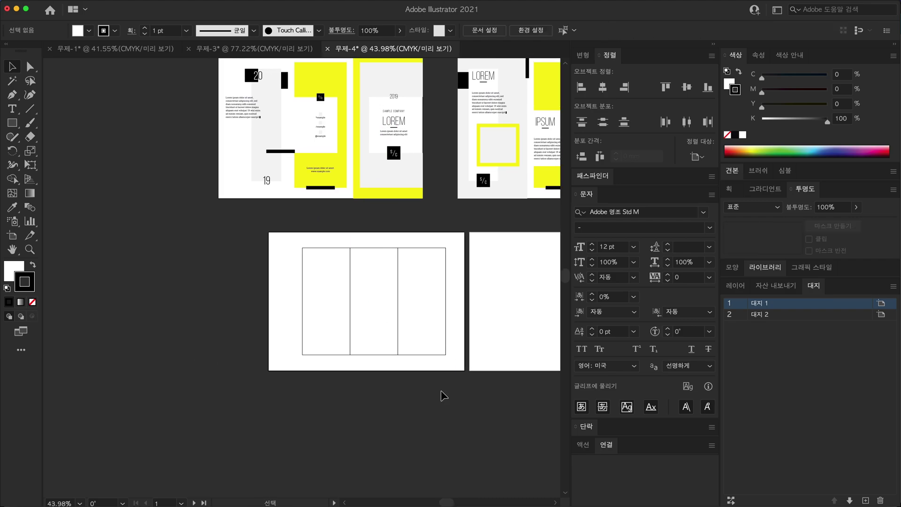
{"action": "left_click_drag", "start_coordinate": [241, 176], "coordinate": [241, 176]}
{"action": "left_click", "coordinate": [399, 422]}
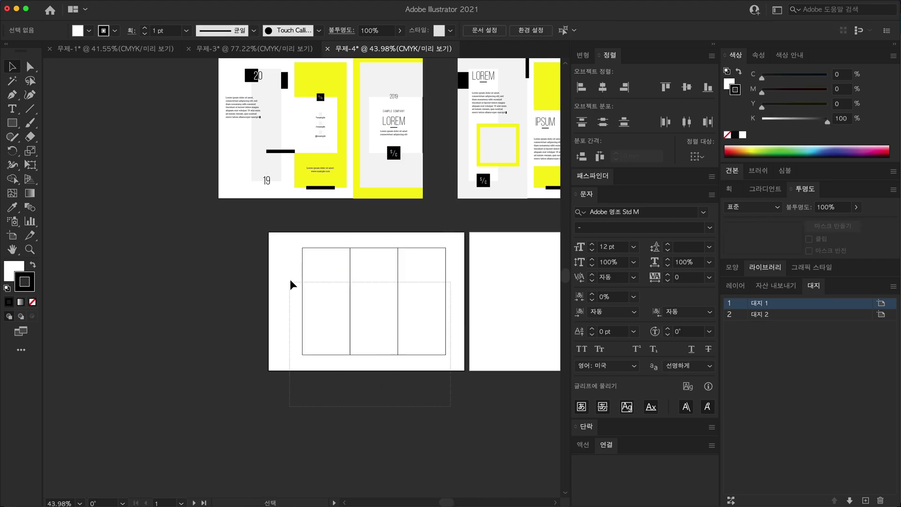
{"action": "mouse_move", "coordinate": [323, 287]}
{"action": "left_mouse_down"}
{"action": "mouse_move", "coordinate": [289, 272]}
{"action": "mouse_move", "coordinate": [382, 322]}
{"action": "left_mouse_up"}
Step: Fill the middle panel rectangle with yellow
{"action": "scroll", "coordinate": [362, 255], "scroll_direction": "up", "scroll_amount": 3}
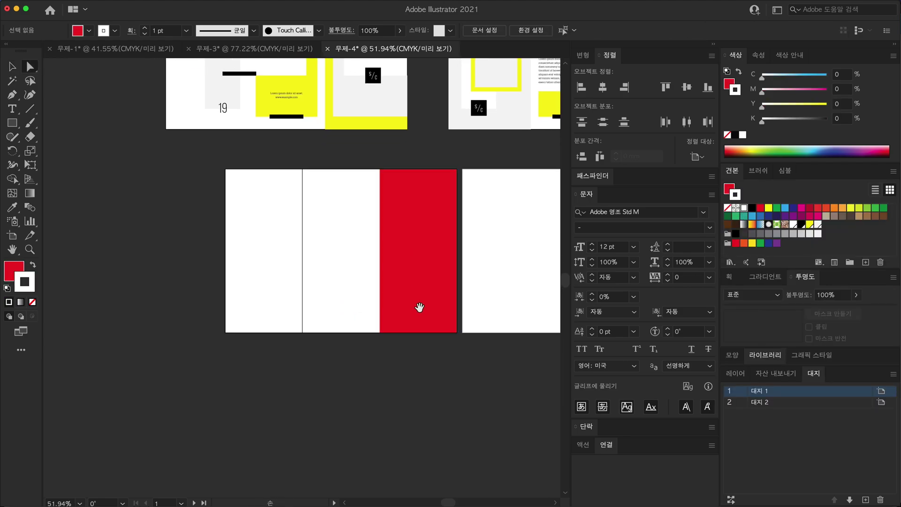
{"action": "scroll", "coordinate": [419, 315], "scroll_direction": "up", "scroll_amount": 2}
{"action": "left_click", "coordinate": [365, 275]}
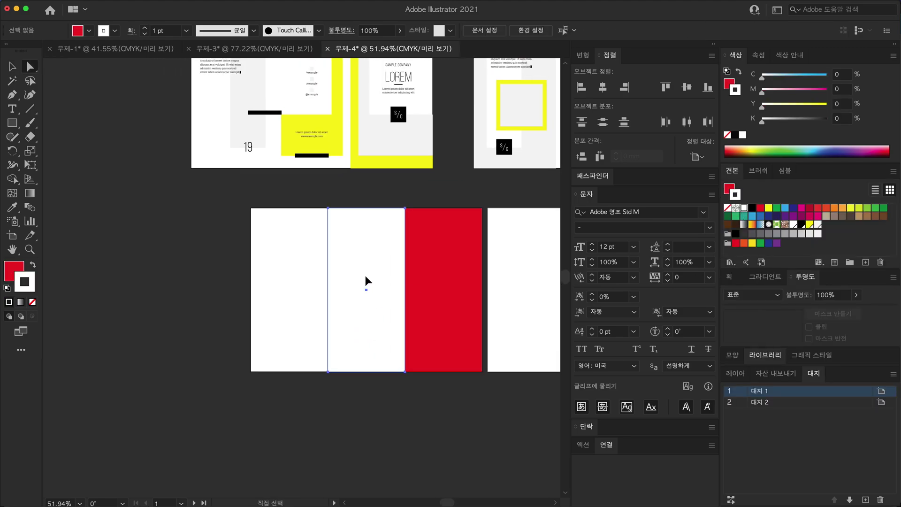
{"action": "left_click", "coordinate": [769, 208]}
{"action": "scroll", "coordinate": [376, 374], "scroll_direction": "left", "scroll_amount": 3}
{"action": "key", "text": "shift+x"}
{"action": "scroll", "coordinate": [422, 313], "scroll_direction": "right", "scroll_amount": 5}
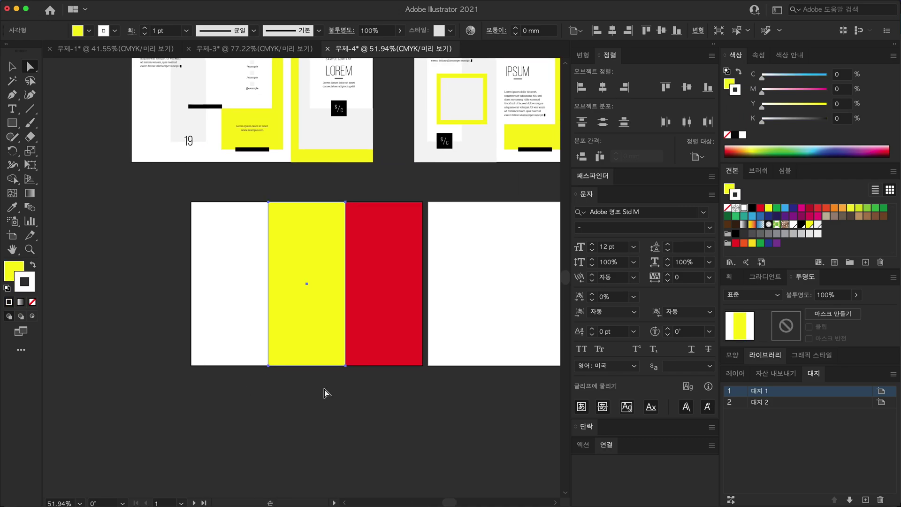
Step: Turn the left panel green and shrink a copy of the red panel into an inset strip
{"action": "left_click", "coordinate": [245, 278]}
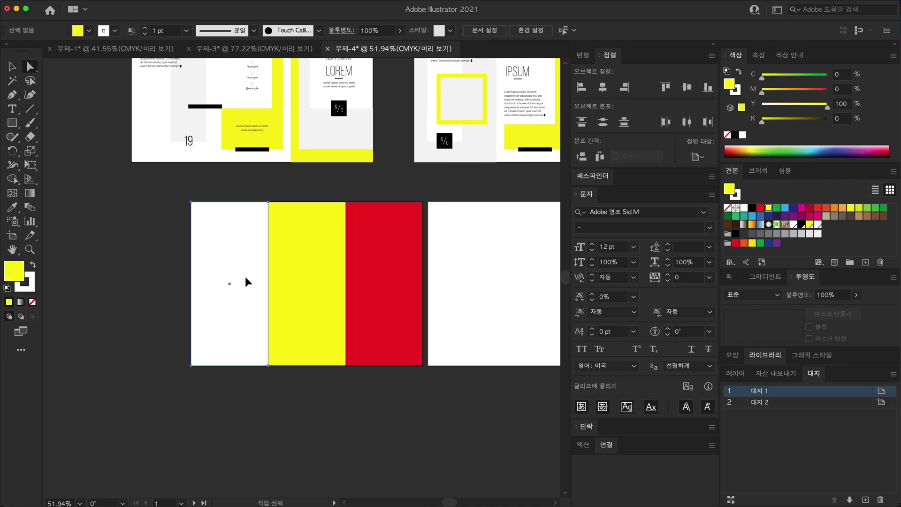
{"action": "left_click", "coordinate": [770, 209]}
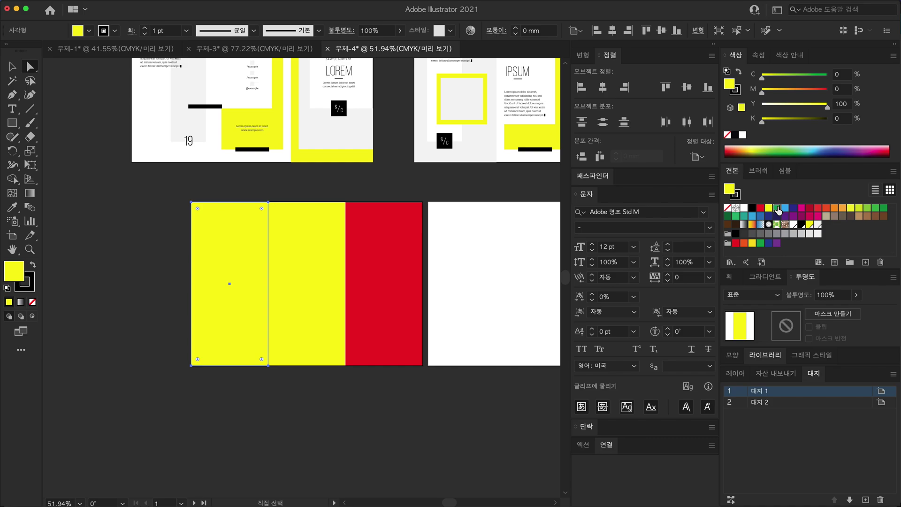
{"action": "left_click", "coordinate": [776, 208]}
{"action": "left_click_drag", "start_coordinate": [358, 281], "coordinate": [368, 278]}
{"action": "mouse_move", "coordinate": [391, 221]}
{"action": "left_mouse_down"}
{"action": "mouse_move", "coordinate": [352, 257]}
{"action": "mouse_move", "coordinate": [318, 257]}
{"action": "mouse_move", "coordinate": [338, 280]}
{"action": "left_mouse_up"}
Step: Recolour the red panel yellow with the Eyedropper and make the middle panel white
{"action": "key", "text": "a"}
{"action": "key", "text": "ctrl+shift+a"}
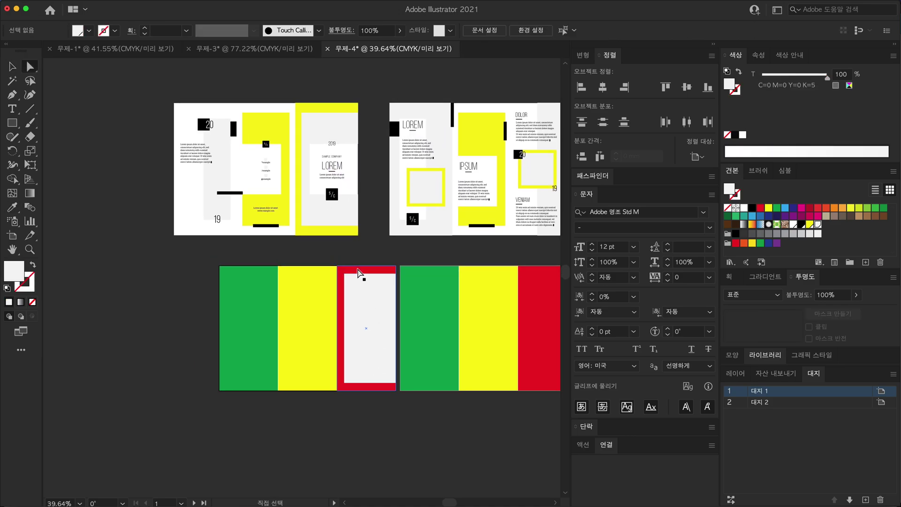
{"action": "left_click", "coordinate": [358, 272]}
{"action": "key", "text": "i"}
{"action": "left_click", "coordinate": [299, 206]}
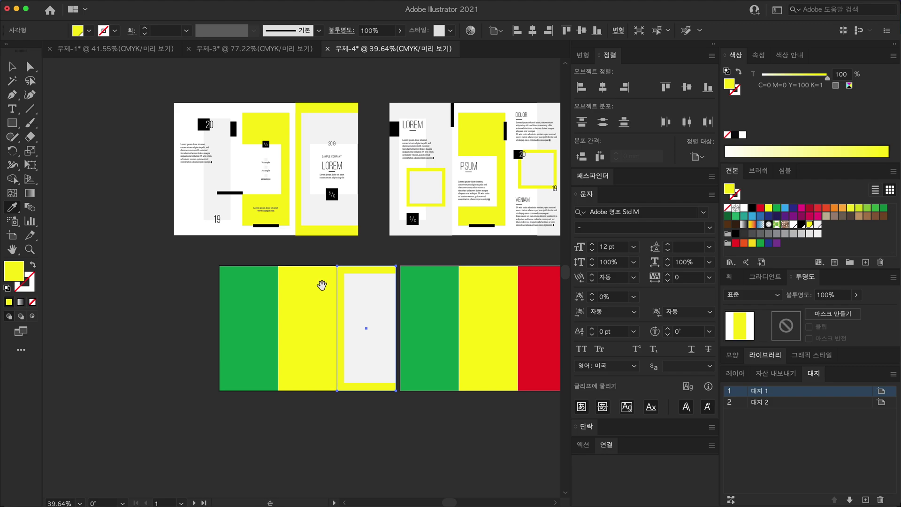
{"action": "left_click", "coordinate": [321, 285]}
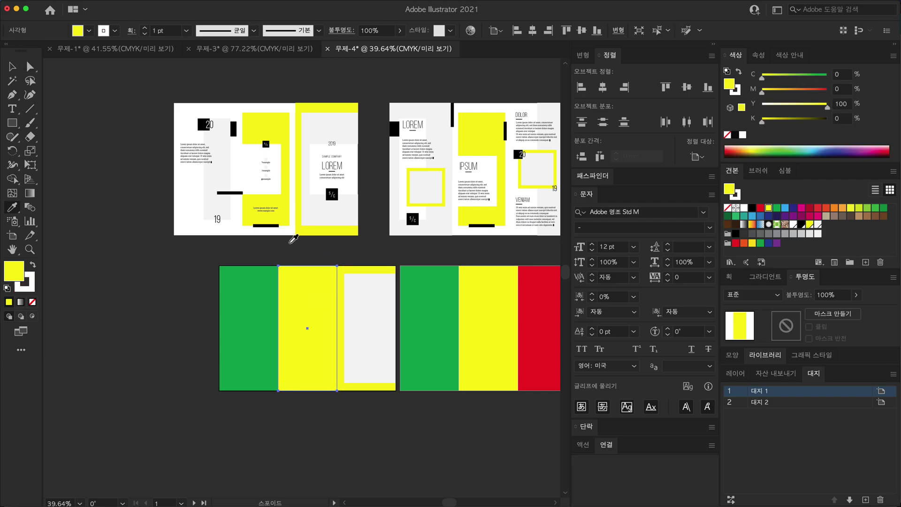
{"action": "left_click", "coordinate": [294, 229]}
{"action": "scroll", "coordinate": [329, 282], "scroll_direction": "down", "scroll_amount": 3}
{"action": "key", "text": "ctrl+shift+a"}
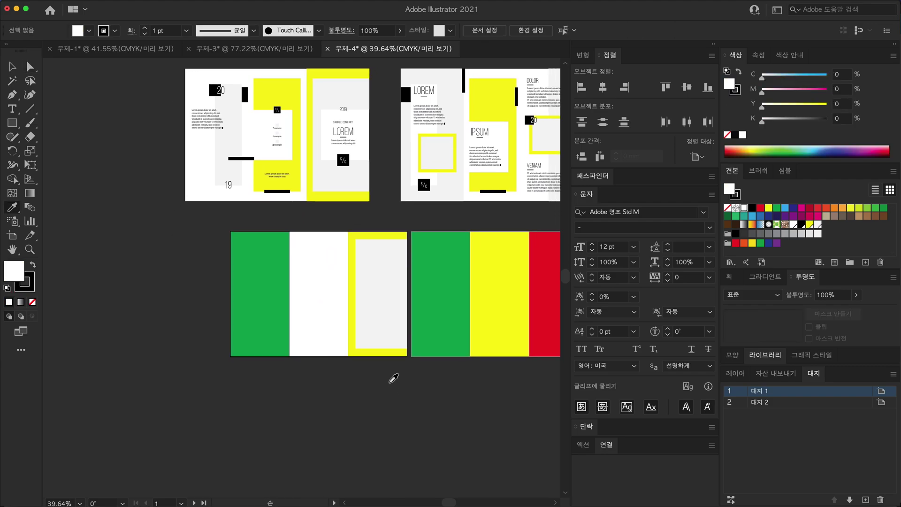
Step: Lower the top edge of the grey inset rectangle slightly
{"action": "key", "text": "v"}
{"action": "scroll", "coordinate": [390, 328], "scroll_direction": "up", "scroll_amount": 1}
{"action": "left_click", "coordinate": [389, 287]}
{"action": "left_click_drag", "start_coordinate": [388, 264], "coordinate": [388, 265]}
{"action": "scroll", "coordinate": [398, 364], "scroll_direction": "down", "scroll_amount": 1}
{"action": "key", "text": "a"}
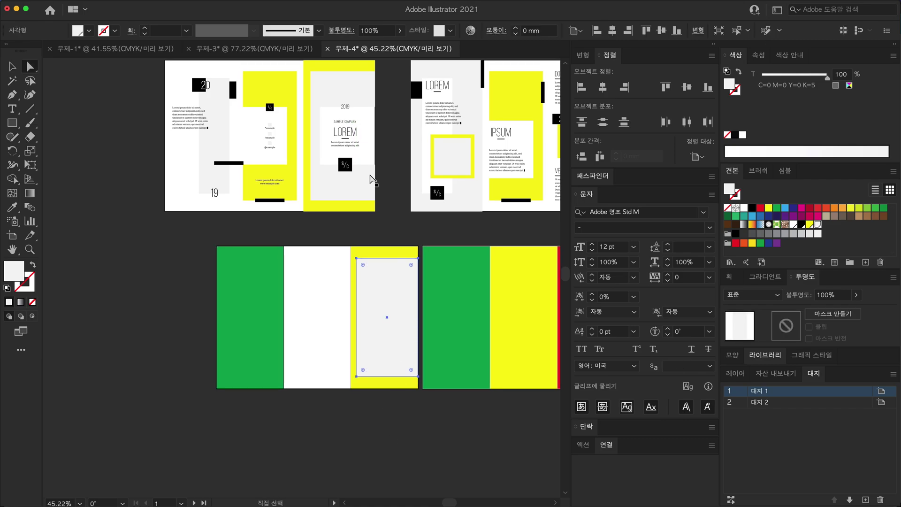
{"action": "key", "text": "ctrl+shift+a"}
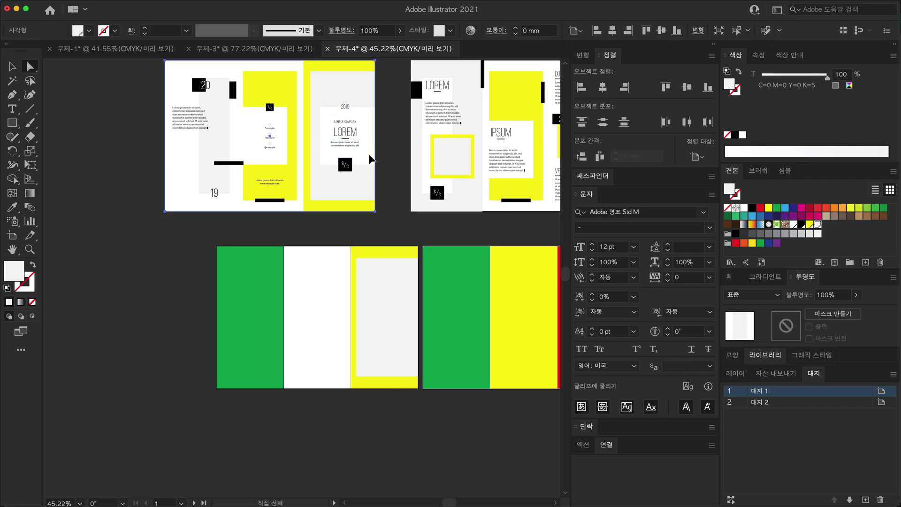
Step: On the lower spread, shrink a copy of the inset from its left and top, and fill it white
{"action": "scroll", "coordinate": [394, 282], "scroll_direction": "down", "scroll_amount": 2}
{"action": "left_click_drag", "start_coordinate": [397, 396], "coordinate": [390, 420]}
{"action": "key", "text": "v"}
{"action": "left_click", "coordinate": [382, 316]}
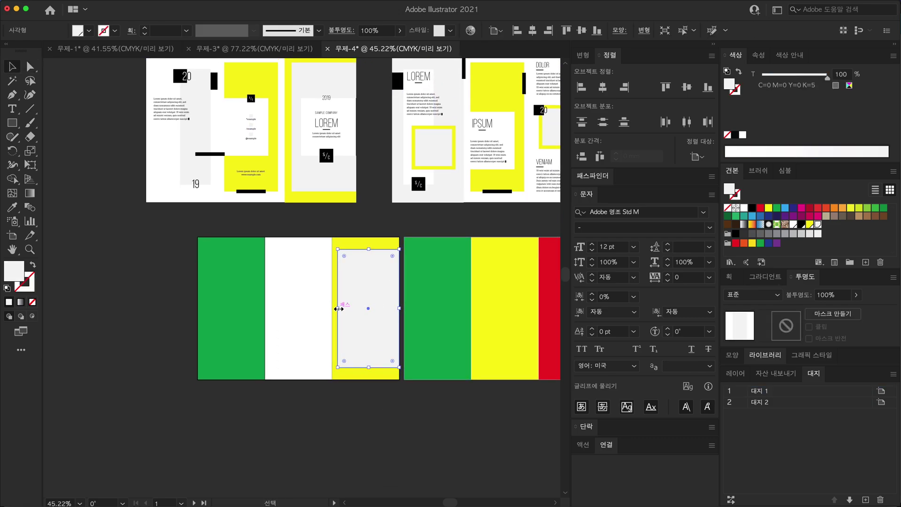
{"action": "left_click_drag", "start_coordinate": [339, 310], "coordinate": [349, 311]}
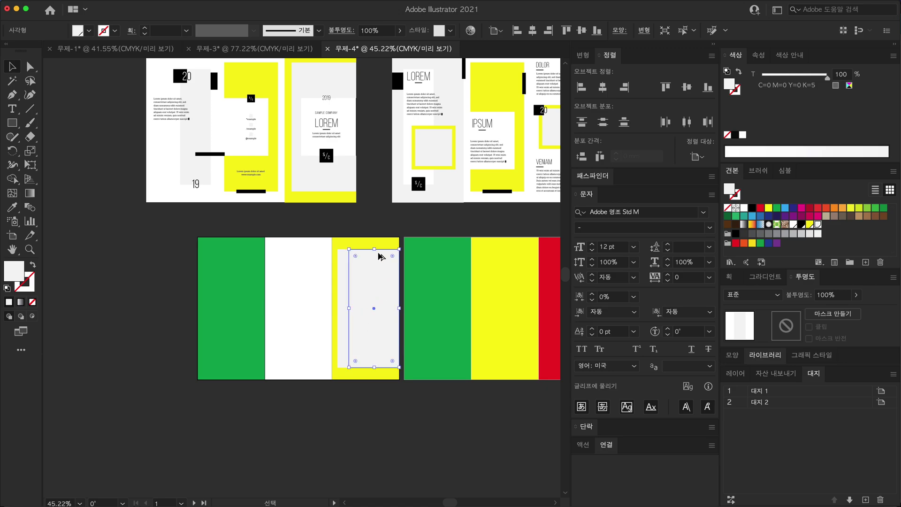
{"action": "left_click_drag", "start_coordinate": [376, 249], "coordinate": [381, 282]}
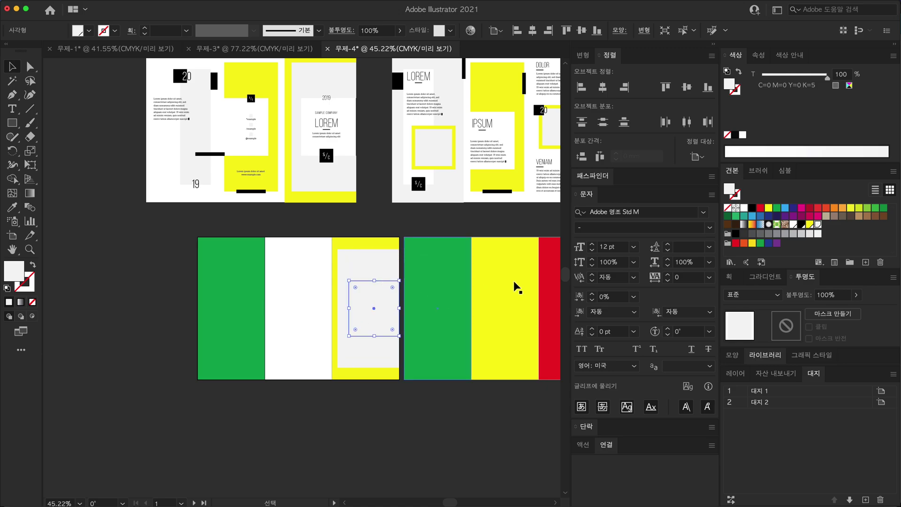
{"action": "left_click", "coordinate": [744, 208]}
{"action": "scroll", "coordinate": [495, 281], "scroll_direction": "left", "scroll_amount": 2}
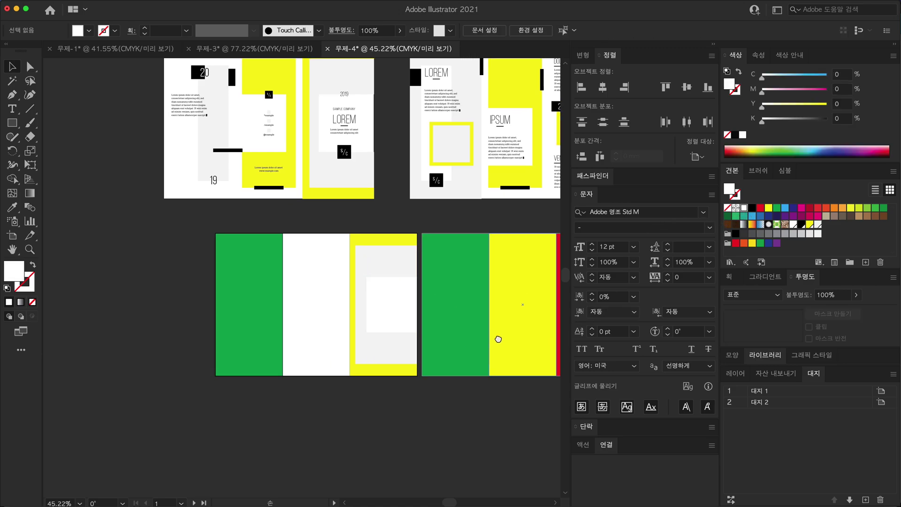
{"action": "scroll", "coordinate": [460, 288], "scroll_direction": "down", "scroll_amount": 3}
{"action": "key", "text": "a"}
{"action": "left_click", "coordinate": [443, 373]}
Step: Draw a small black square at the white box's lower edge
{"action": "scroll", "coordinate": [446, 282], "scroll_direction": "up", "scroll_amount": 2}
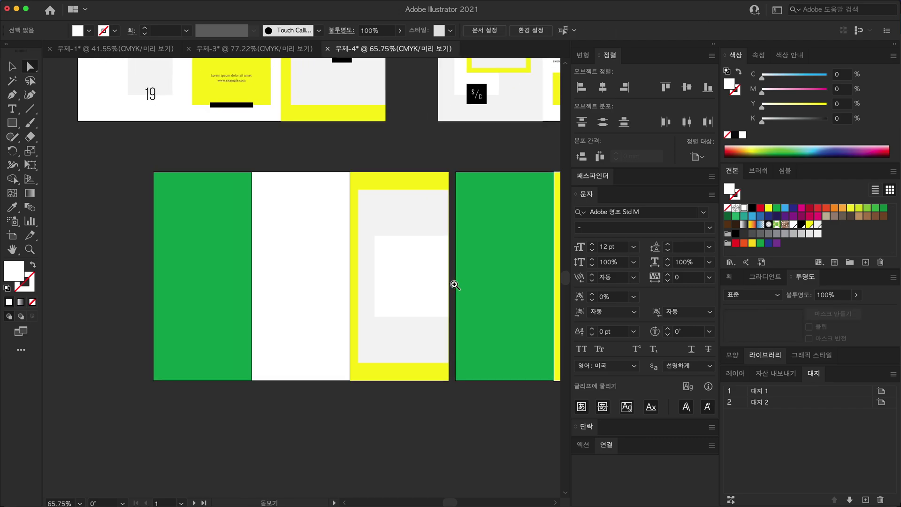
{"action": "key", "text": "m"}
{"action": "left_click_drag", "start_coordinate": [399, 305], "coordinate": [422, 327]}
{"action": "left_click", "coordinate": [751, 209]}
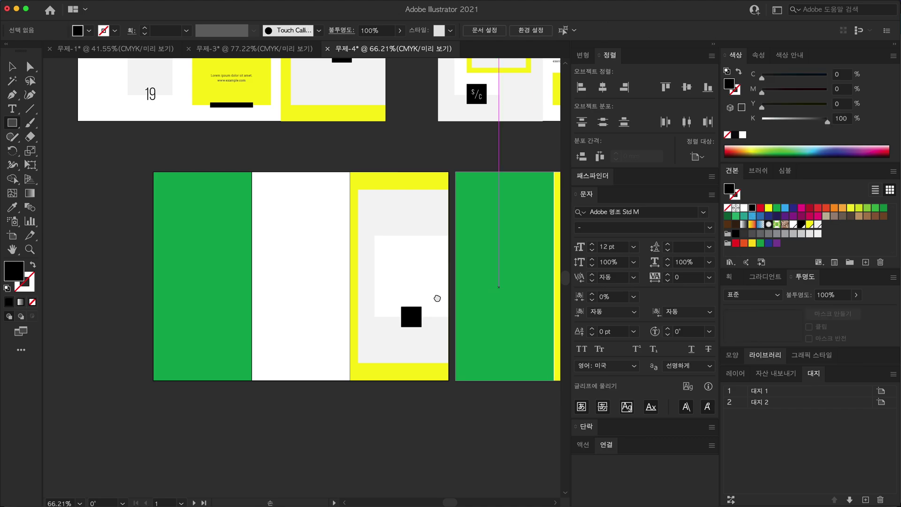
Step: Alt-drag a copy of the yellow panel's grey inset into the white middle panel
{"action": "scroll", "coordinate": [417, 327], "scroll_direction": "down", "scroll_amount": 1}
{"action": "scroll", "coordinate": [268, 152], "scroll_direction": "left", "scroll_amount": 5}
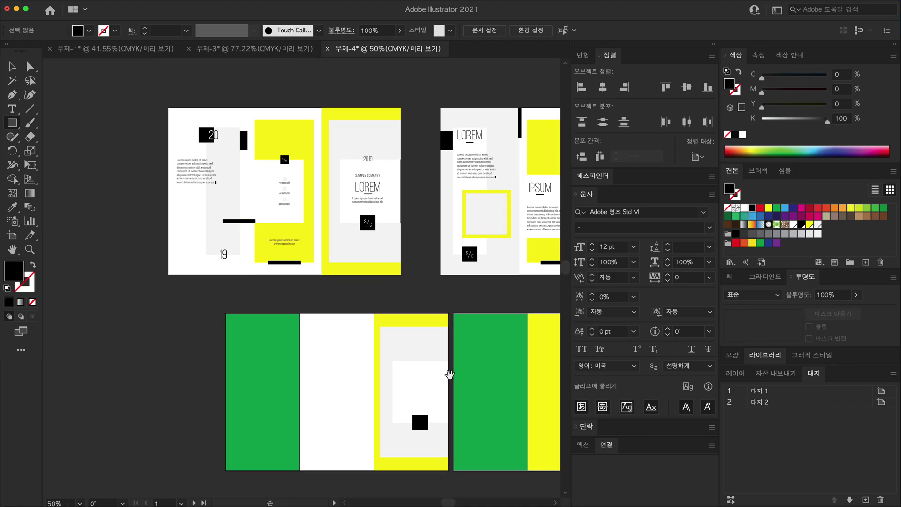
{"action": "key", "text": "a"}
{"action": "scroll", "coordinate": [393, 354], "scroll_direction": "left", "scroll_amount": 2}
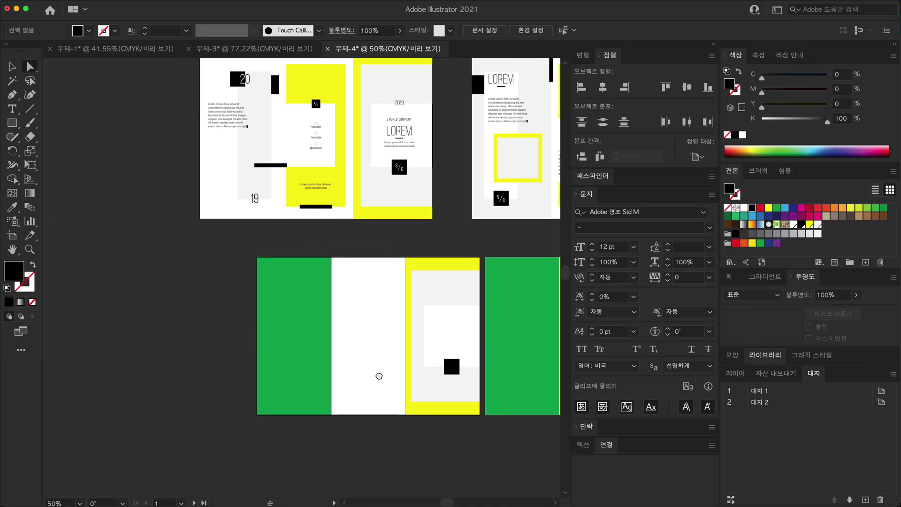
{"action": "scroll", "coordinate": [392, 355], "scroll_direction": "up", "scroll_amount": 2}
{"action": "left_click", "coordinate": [392, 356]}
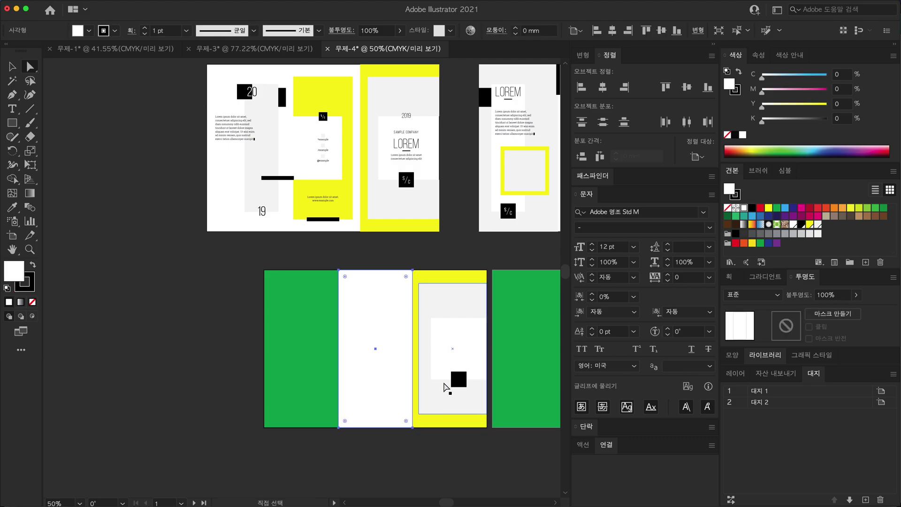
{"action": "left_click", "coordinate": [428, 398]}
{"action": "key", "text": "v"}
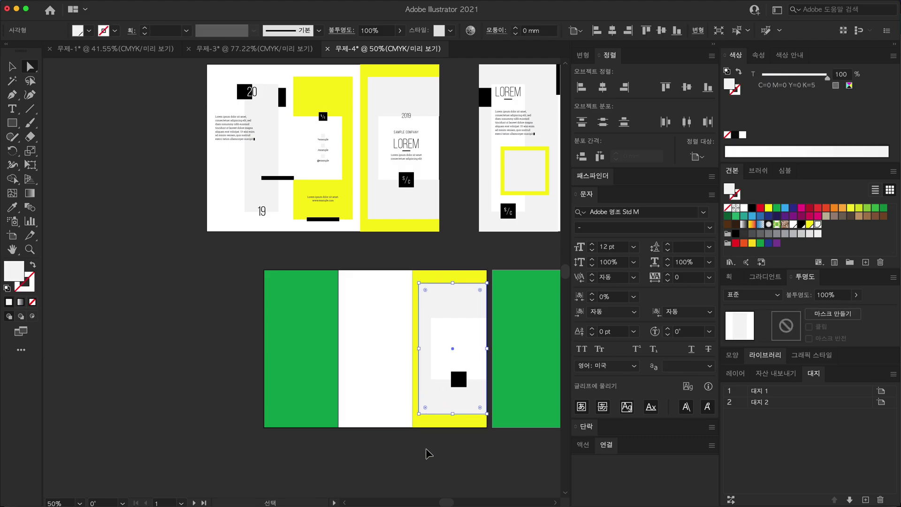
{"action": "left_click_drag", "start_coordinate": [449, 398], "coordinate": [370, 393]}
Step: Narrow the copied grey inset and sample yellow onto it with the Eyedropper
{"action": "key", "text": "a"}
{"action": "left_click", "coordinate": [403, 459]}
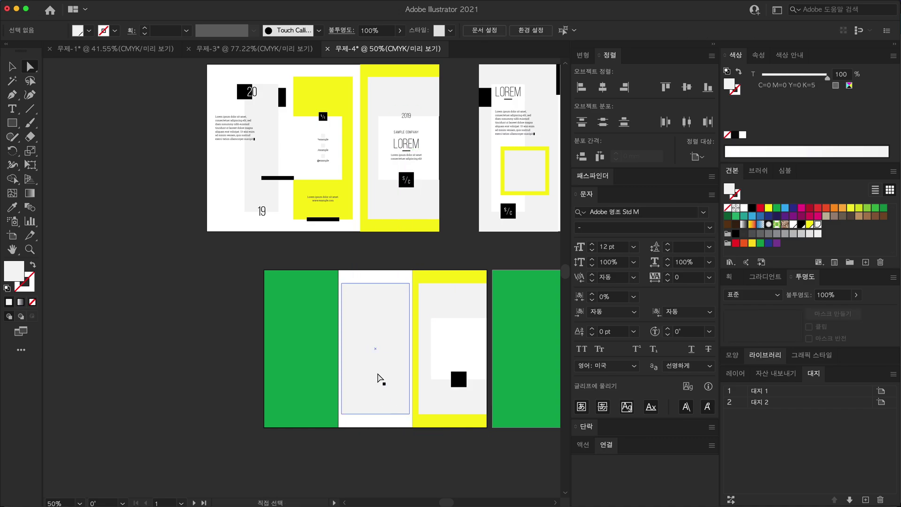
{"action": "left_click", "coordinate": [380, 379]}
{"action": "key", "text": "v"}
{"action": "left_click_drag", "start_coordinate": [410, 348], "coordinate": [404, 347]}
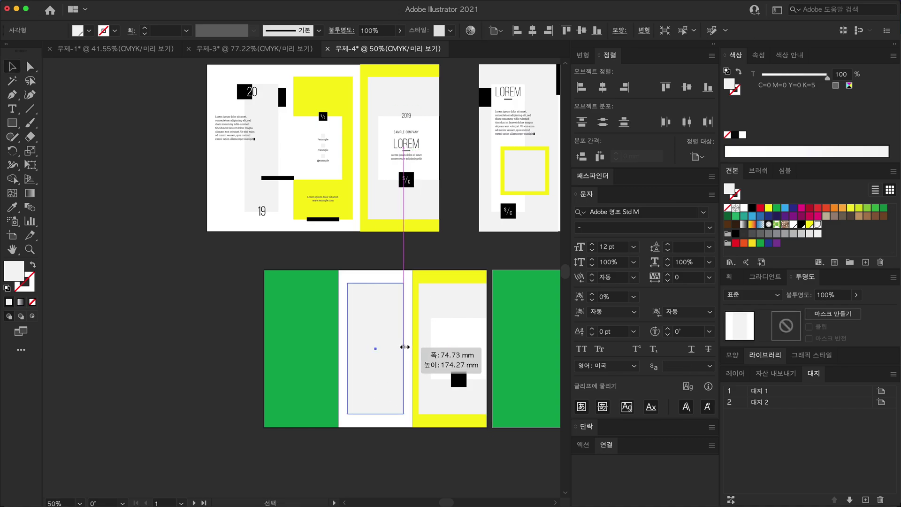
{"action": "key", "text": "i"}
{"action": "left_click", "coordinate": [454, 274]}
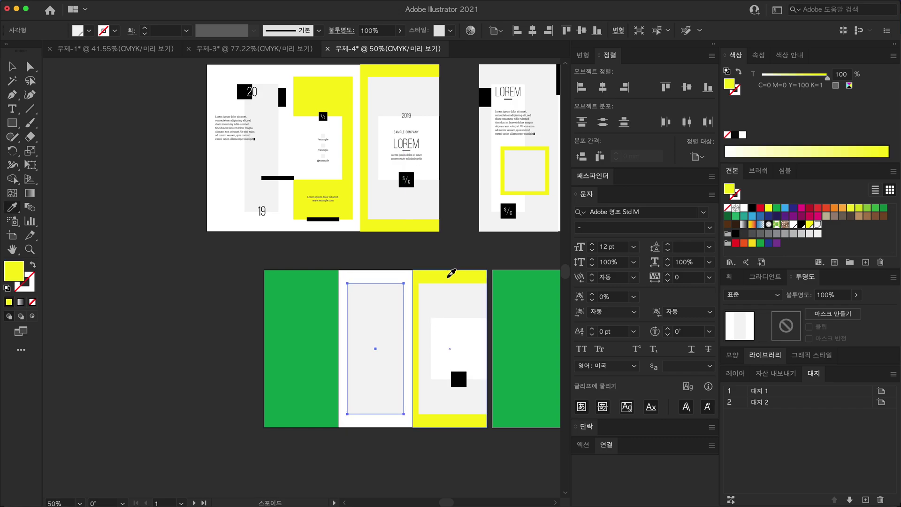
Step: Place a copy of the right panel's white box over the yellow inset
{"action": "left_click_drag", "start_coordinate": [427, 314], "coordinate": [449, 315]}
{"action": "key", "text": "a"}
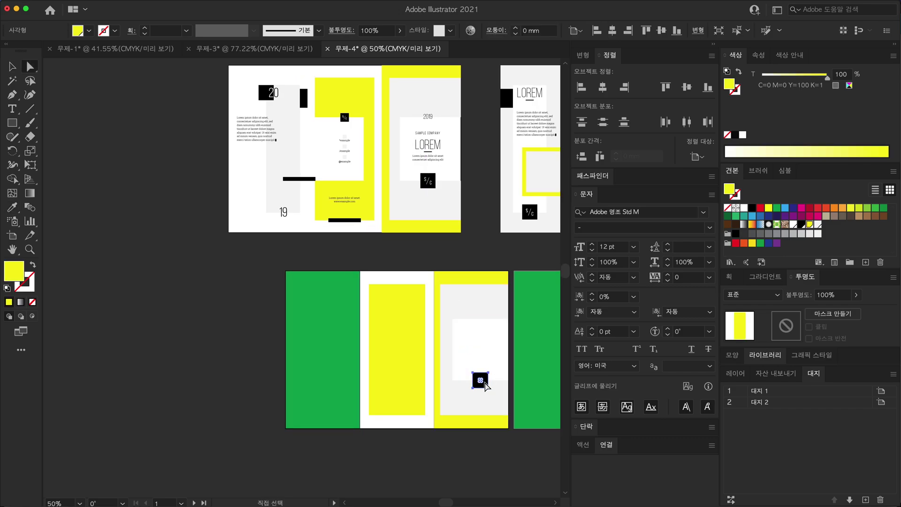
{"action": "left_click", "coordinate": [488, 341]}
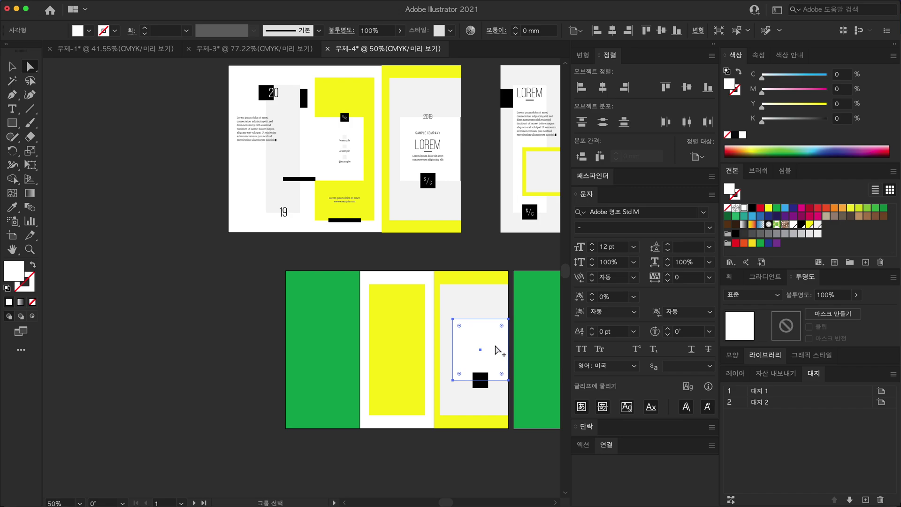
{"action": "left_click_drag", "start_coordinate": [497, 351], "coordinate": [406, 353]}
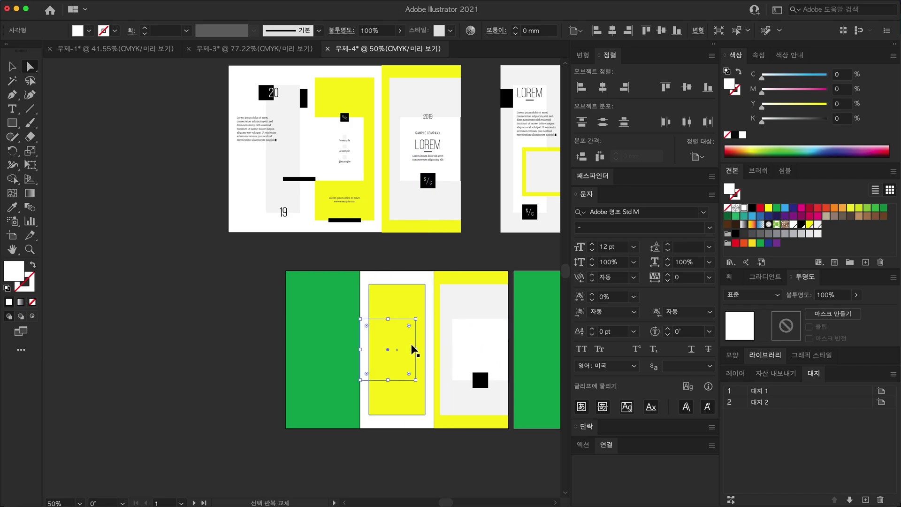
{"action": "key", "text": "super+shift+a"}
{"action": "scroll", "coordinate": [402, 389], "scroll_direction": "down", "scroll_amount": 2}
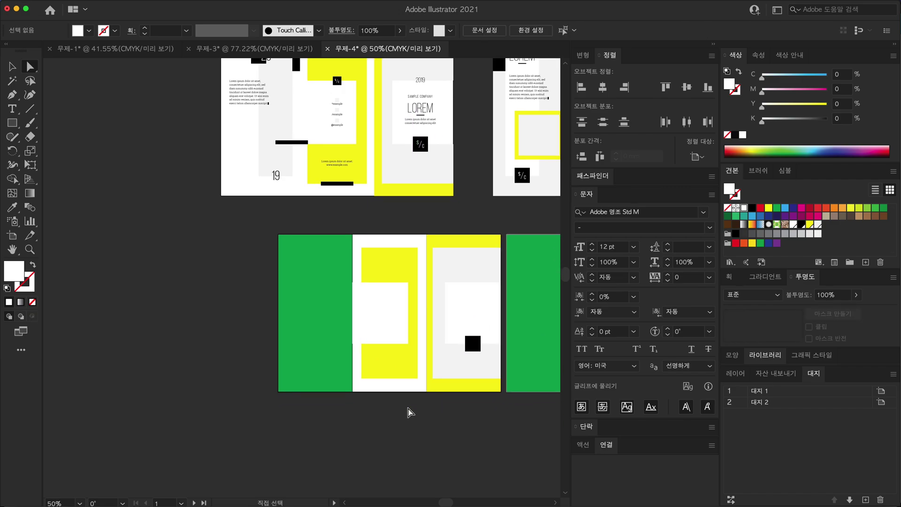
{"action": "key", "text": "v"}
{"action": "scroll", "coordinate": [422, 376], "scroll_direction": "up", "scroll_amount": 1}
{"action": "scroll", "coordinate": [388, 262], "scroll_direction": "up", "scroll_amount": 1}
Step: Move the black square onto the white box's corner and shrink it to about 20 mm
{"action": "left_click", "coordinate": [490, 390]}
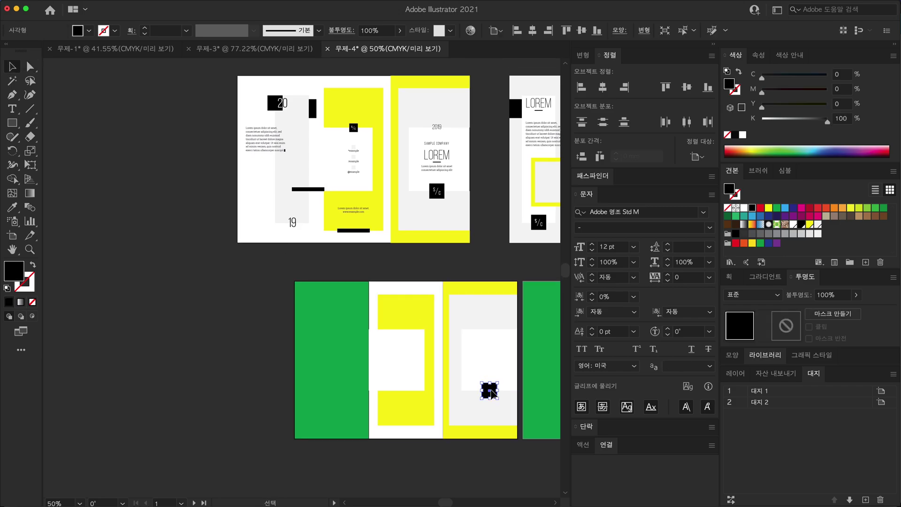
{"action": "mouse_move", "coordinate": [492, 394]}
{"action": "left_mouse_down"}
{"action": "mouse_move", "coordinate": [425, 394]}
{"action": "mouse_move", "coordinate": [410, 323]}
{"action": "left_mouse_up"}
{"action": "scroll", "coordinate": [399, 392], "scroll_direction": "up", "scroll_amount": 1}
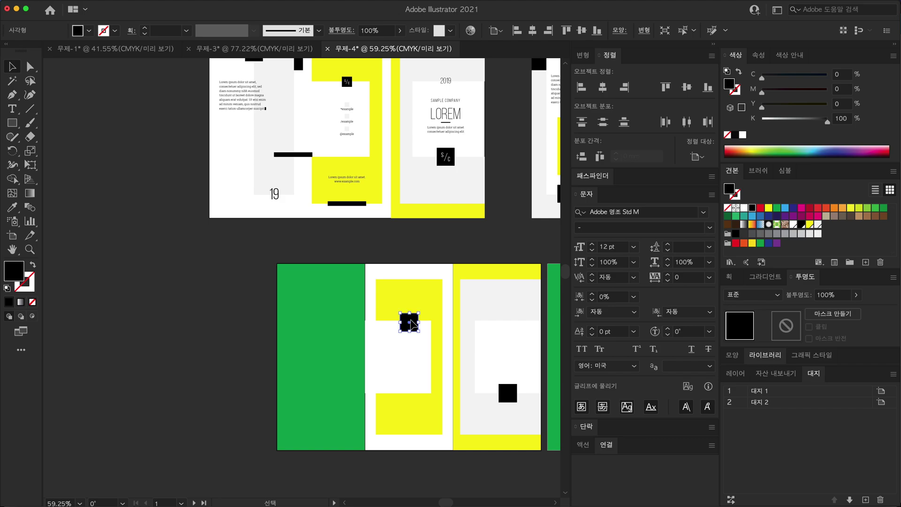
{"action": "scroll", "coordinate": [417, 319], "scroll_direction": "up", "scroll_amount": 1}
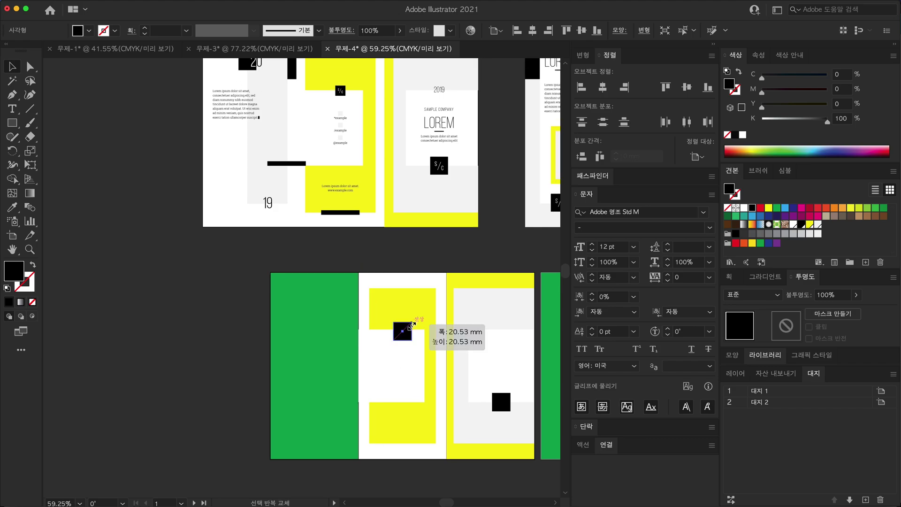
{"action": "left_click_drag", "start_coordinate": [413, 323], "coordinate": [412, 411]}
{"action": "scroll", "coordinate": [446, 387], "scroll_direction": "down", "scroll_amount": 5}
{"action": "scroll", "coordinate": [444, 385], "scroll_direction": "up", "scroll_amount": 2}
Step: Resize the middle-panel shape into a thin black bar, then zoom out to both spreads
{"action": "key", "text": "a"}
{"action": "left_click", "coordinate": [423, 331]}
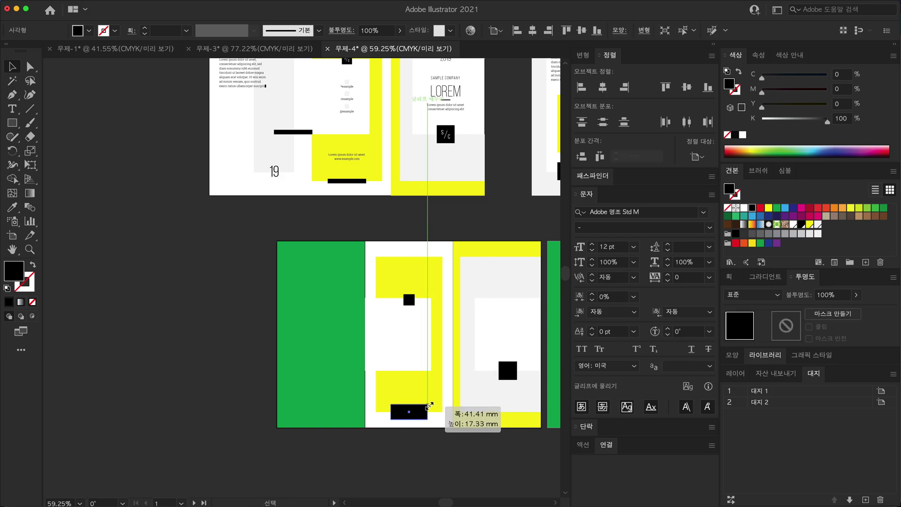
{"action": "left_click", "coordinate": [439, 467]}
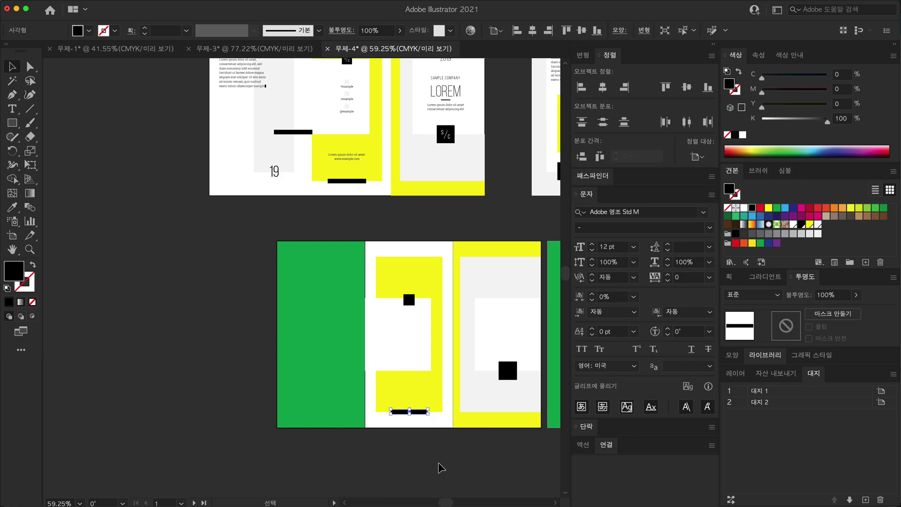
{"action": "key", "text": "ctrl+minus"}
{"action": "left_click_drag", "start_coordinate": [378, 368], "coordinate": [399, 402]}
{"action": "left_click_drag", "start_coordinate": [436, 375], "coordinate": [461, 385]}
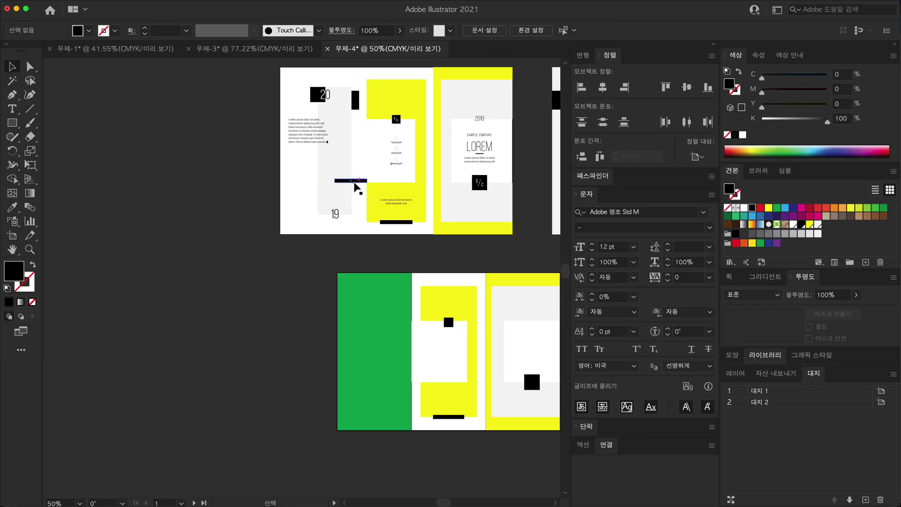
Step: Move the black bar onto the green/white border, making it thinner and shorter
{"action": "scroll", "coordinate": [418, 358], "scroll_direction": "down", "scroll_amount": 1}
{"action": "scroll", "coordinate": [432, 368], "scroll_direction": "up", "scroll_amount": 1}
{"action": "scroll", "coordinate": [450, 371], "scroll_direction": "up", "scroll_amount": 1}
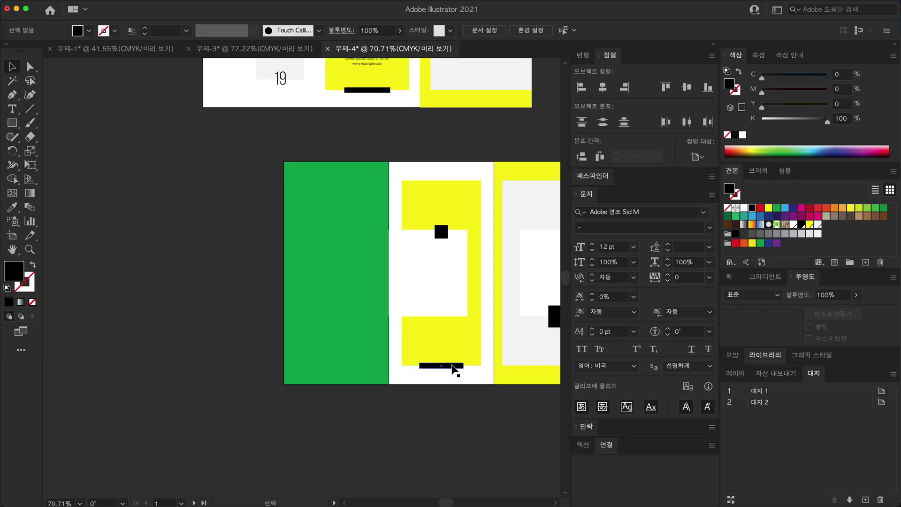
{"action": "left_click_drag", "start_coordinate": [454, 370], "coordinate": [392, 321]}
{"action": "scroll", "coordinate": [392, 324], "scroll_direction": "up", "scroll_amount": 3}
{"action": "scroll", "coordinate": [393, 382], "scroll_direction": "down", "scroll_amount": 2}
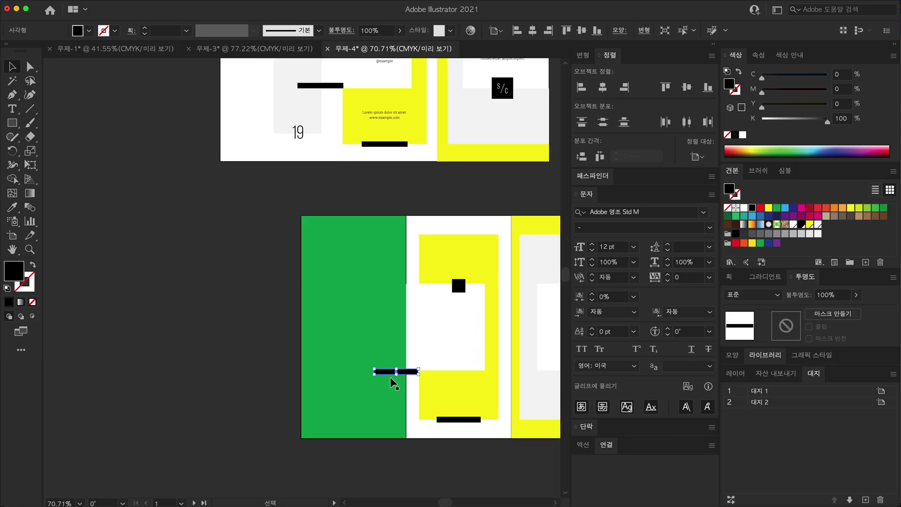
{"action": "left_click_drag", "start_coordinate": [409, 371], "coordinate": [407, 367]}
{"action": "scroll", "coordinate": [407, 365], "scroll_direction": "up", "scroll_amount": 2}
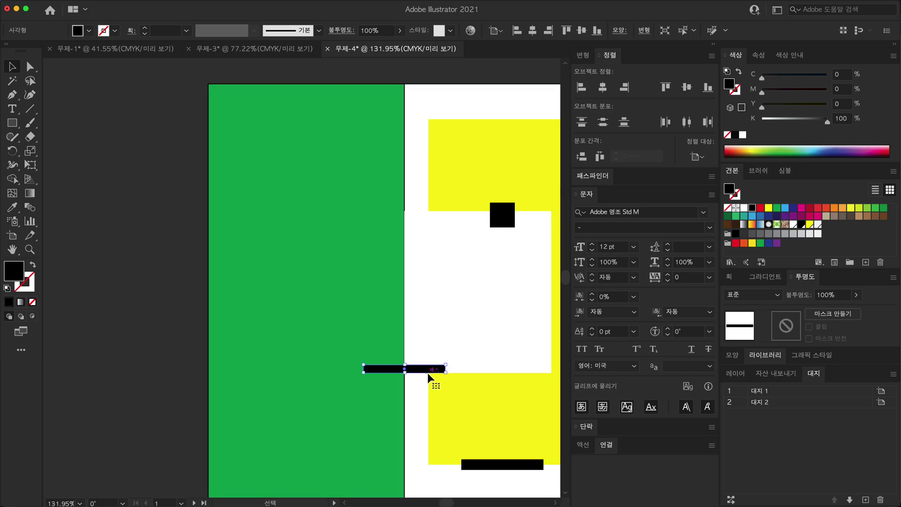
{"action": "scroll", "coordinate": [426, 370], "scroll_direction": "up", "scroll_amount": 5}
{"action": "left_click_drag", "start_coordinate": [503, 369], "coordinate": [465, 368]}
{"action": "scroll", "coordinate": [342, 338], "scroll_direction": "down", "scroll_amount": 6}
Step: Nudge the yellow shape's left edge, then select all shapes on the lower spread
{"action": "left_click_drag", "start_coordinate": [324, 369], "coordinate": [351, 369]}
{"action": "scroll", "coordinate": [351, 369], "scroll_direction": "down", "scroll_amount": 2}
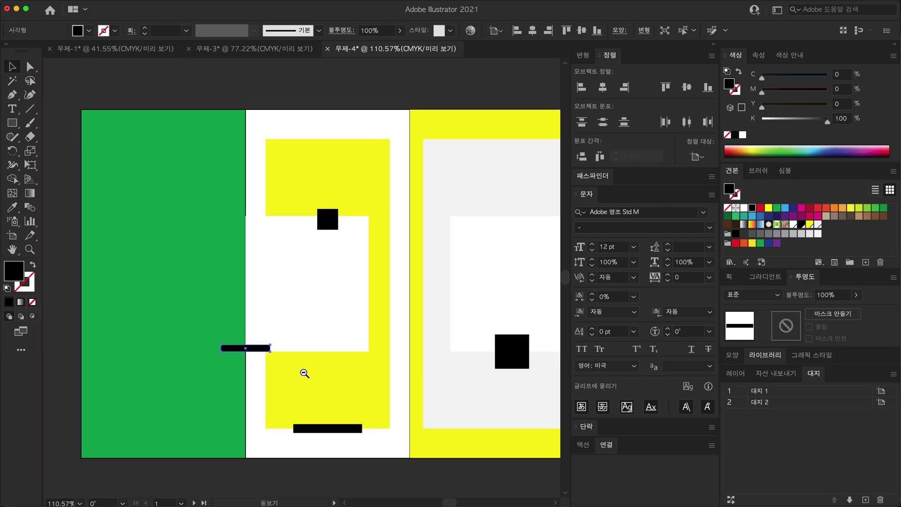
{"action": "left_click", "coordinate": [318, 378]}
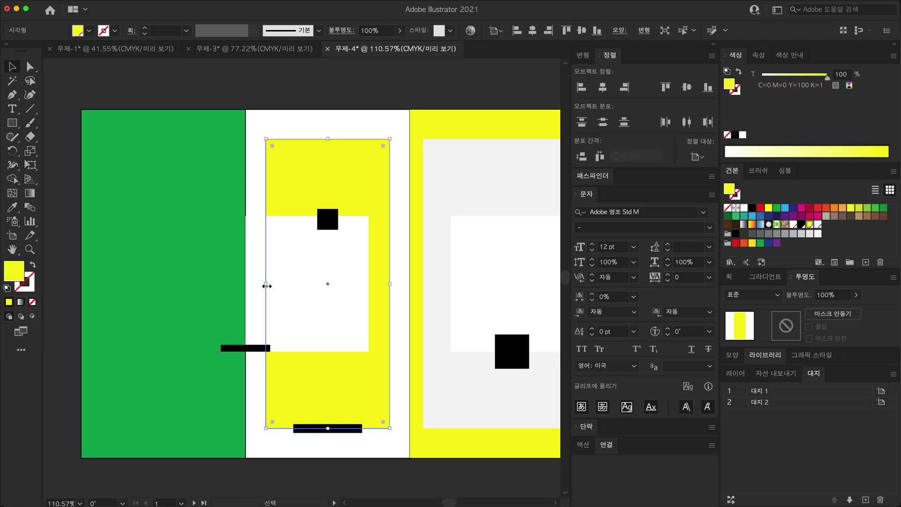
{"action": "left_click_drag", "start_coordinate": [267, 286], "coordinate": [272, 283]}
{"action": "key", "text": "ctrl+shift+a"}
{"action": "key", "text": "z"}
{"action": "left_click", "coordinate": [270, 324], "text": "alt"}
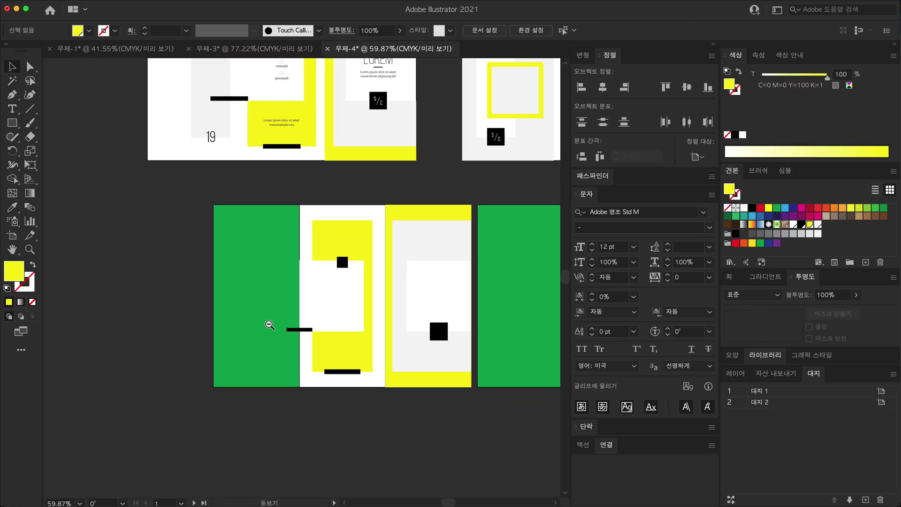
{"action": "key", "text": "a"}
{"action": "left_click_drag", "start_coordinate": [301, 263], "coordinate": [515, 469]}
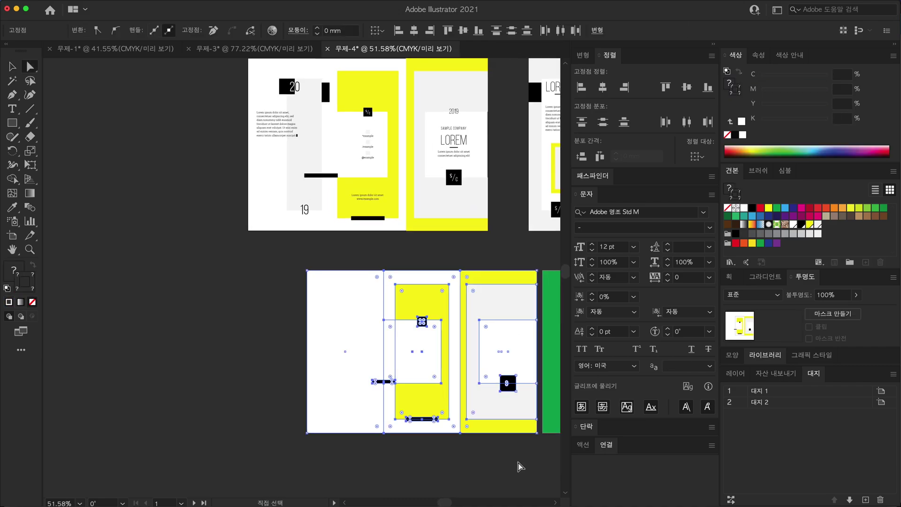
Step: Narrow the left panel's white rectangle into a shorter grey vertical column
{"action": "left_click", "coordinate": [519, 466]}
{"action": "scroll", "coordinate": [342, 359], "scroll_direction": "down", "scroll_amount": 1}
{"action": "left_click", "coordinate": [342, 359]}
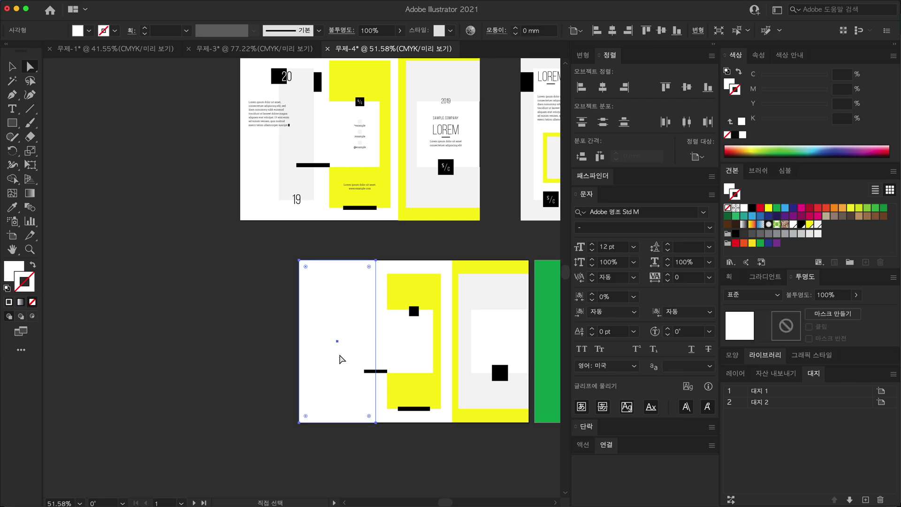
{"action": "scroll", "coordinate": [376, 364], "scroll_direction": "up", "scroll_amount": 2, "text": "alt"}
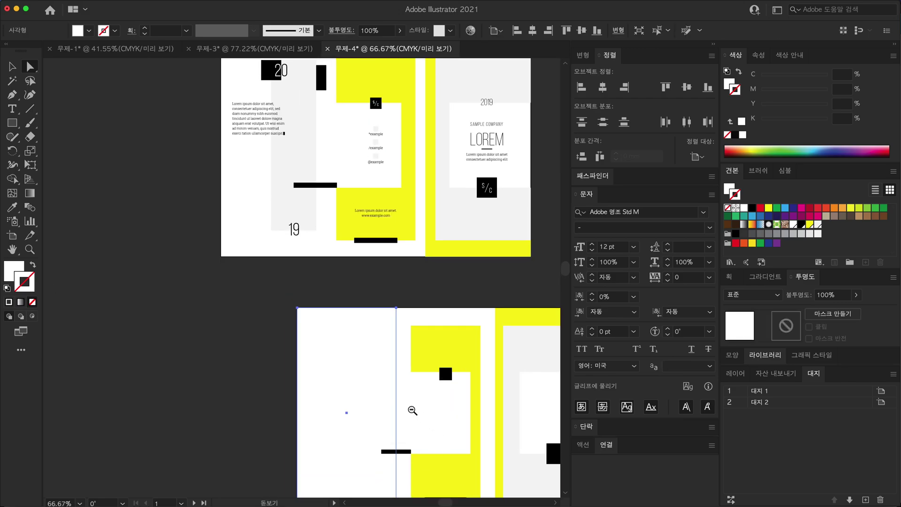
{"action": "key", "text": "v"}
{"action": "left_click_drag", "start_coordinate": [322, 390], "coordinate": [374, 389]}
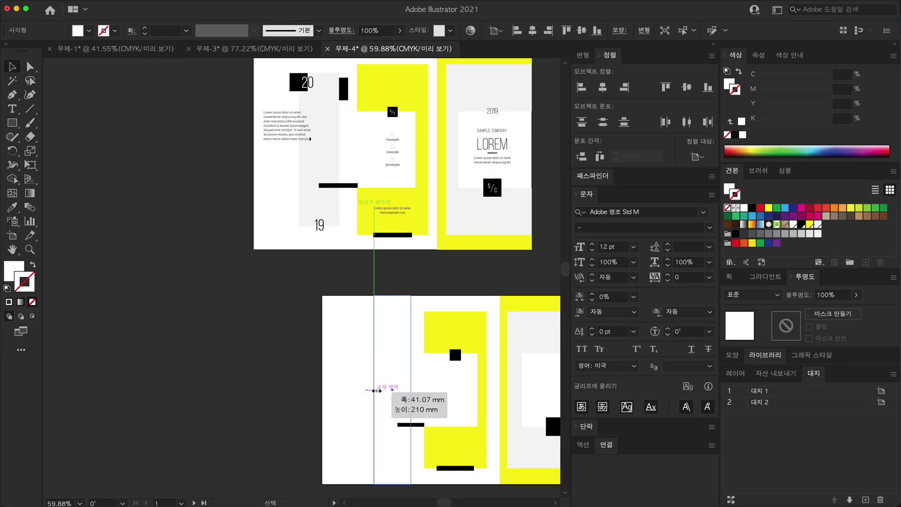
{"action": "left_click", "coordinate": [796, 236]}
{"action": "scroll", "coordinate": [475, 274], "scroll_direction": "down", "scroll_amount": 2}
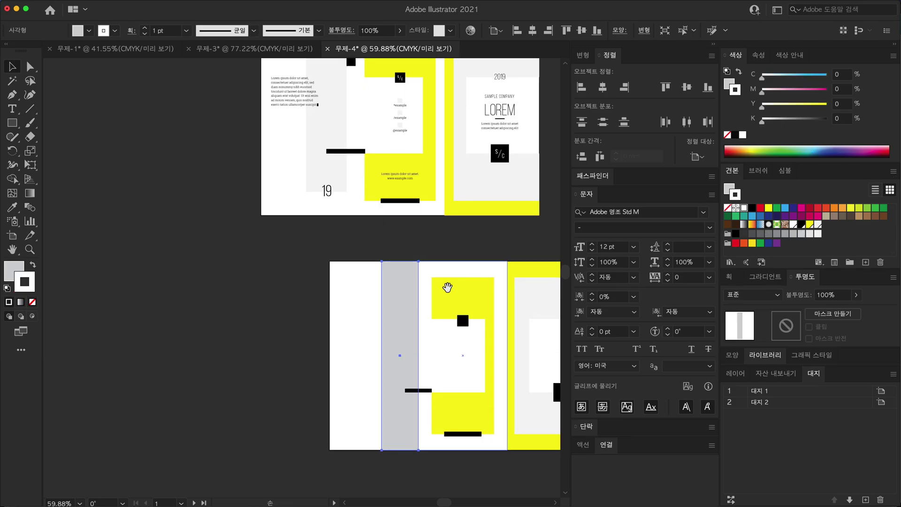
{"action": "scroll", "coordinate": [446, 284], "scroll_direction": "left", "scroll_amount": 2}
{"action": "left_click_drag", "start_coordinate": [435, 245], "coordinate": [441, 273]}
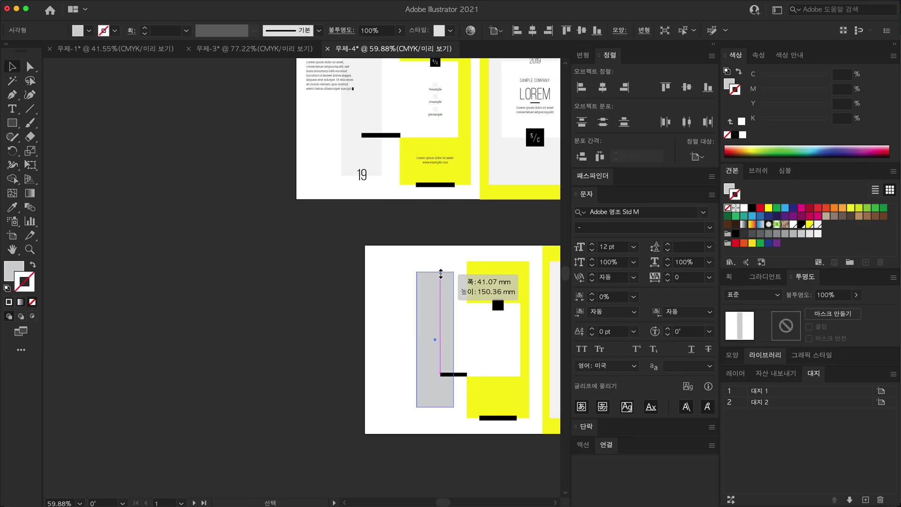
{"action": "scroll", "coordinate": [358, 228], "scroll_direction": "down", "scroll_amount": 2}
Step: Sample the upper spread's light grey onto the column with the Eyedropper
{"action": "key", "text": "i"}
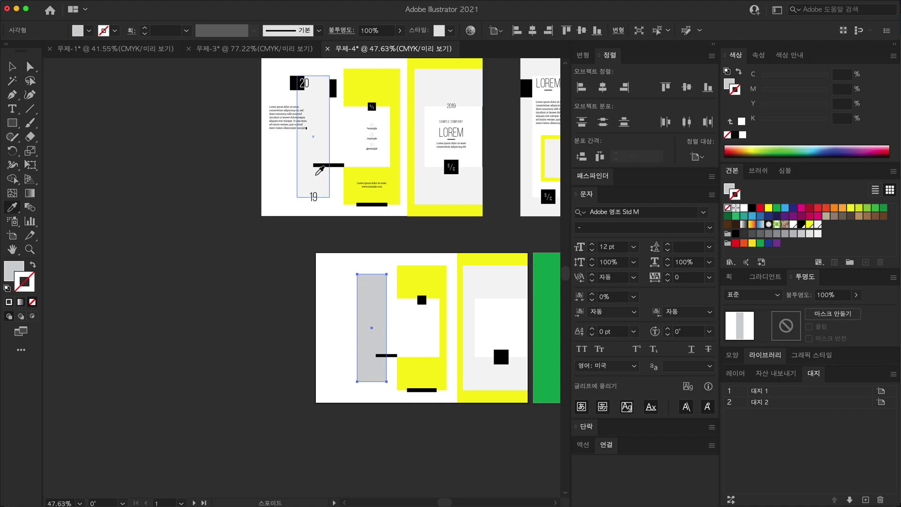
{"action": "left_click", "coordinate": [302, 195]}
{"action": "key", "text": "ctrl+shift+a"}
{"action": "scroll", "coordinate": [429, 312], "scroll_direction": "up", "scroll_amount": 2}
{"action": "key", "text": "a"}
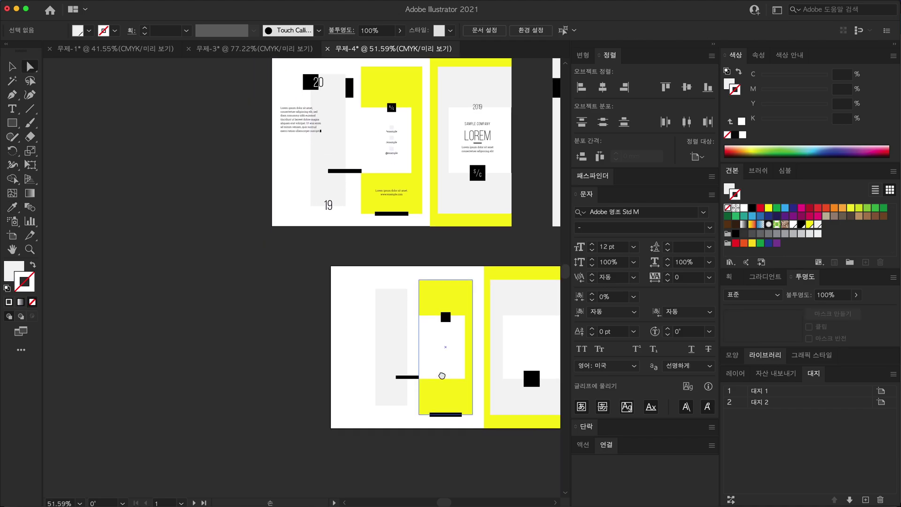
{"action": "scroll", "coordinate": [438, 374], "scroll_direction": "down", "scroll_amount": 3}
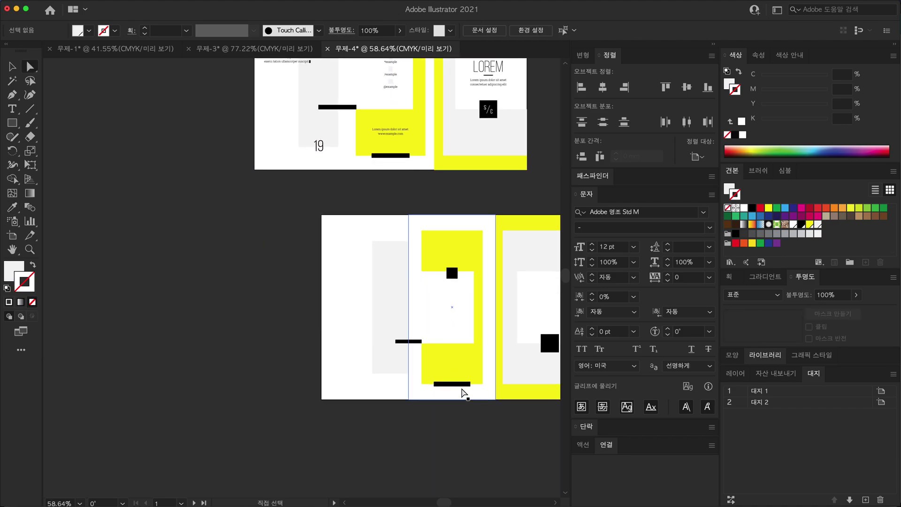
{"action": "scroll", "coordinate": [386, 253], "scroll_direction": "up", "scroll_amount": 3}
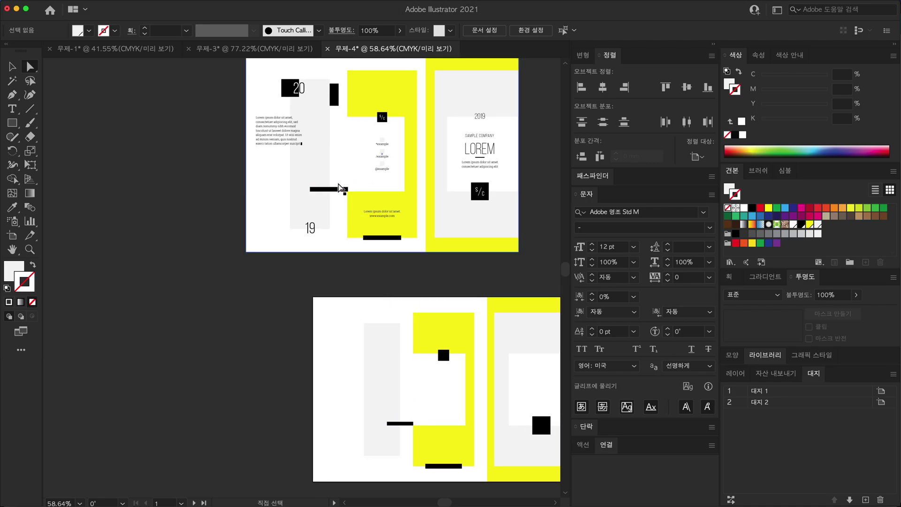
{"action": "scroll", "coordinate": [342, 191], "scroll_direction": "up", "scroll_amount": 5}
{"action": "scroll", "coordinate": [459, 277], "scroll_direction": "down", "scroll_amount": 3}
{"action": "scroll", "coordinate": [354, 294], "scroll_direction": "up", "scroll_amount": 3}
Step: Delete the extra black bar and copy the other onto the yellow shape's bottom edge
{"action": "left_click_drag", "start_coordinate": [471, 305], "coordinate": [360, 303]}
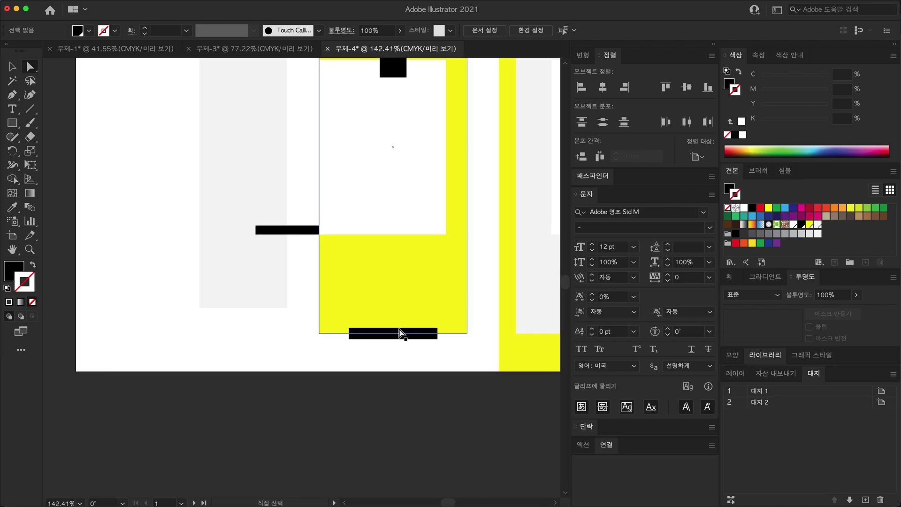
{"action": "left_click", "coordinate": [402, 334]}
{"action": "key", "text": "Delete"}
{"action": "key", "text": "v"}
{"action": "left_click_drag", "start_coordinate": [301, 233], "coordinate": [407, 335]}
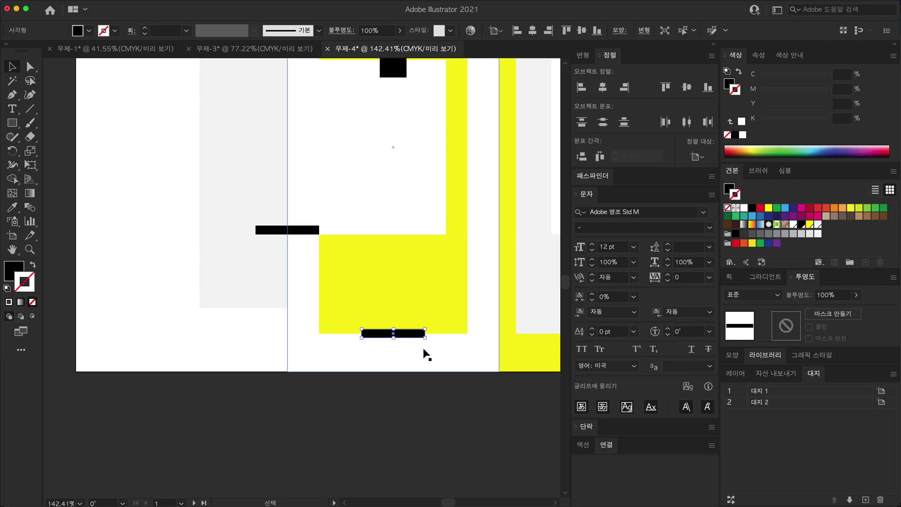
{"action": "scroll", "coordinate": [420, 341], "scroll_direction": "down", "scroll_amount": 3}
{"action": "scroll", "coordinate": [421, 368], "scroll_direction": "down", "scroll_amount": 1}
{"action": "scroll", "coordinate": [427, 346], "scroll_direction": "down", "scroll_amount": 1}
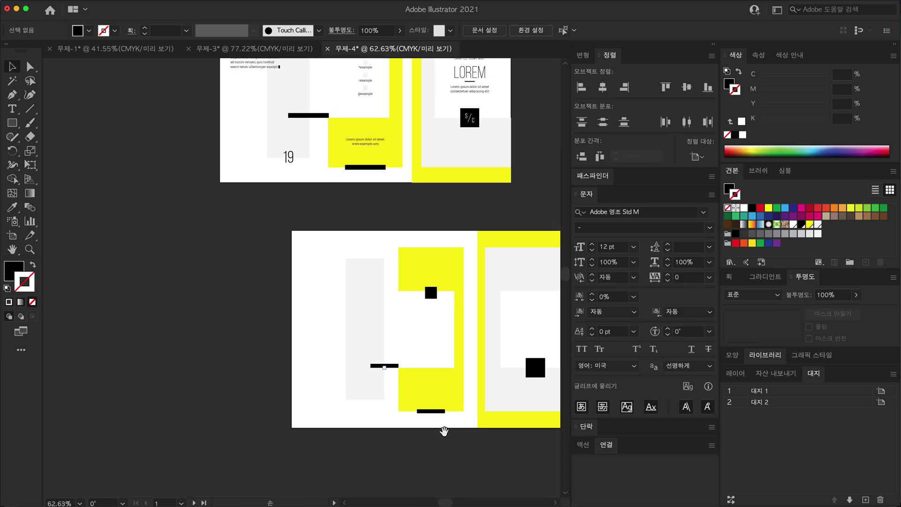
{"action": "scroll", "coordinate": [442, 428], "scroll_direction": "down", "scroll_amount": 1}
{"action": "key", "text": "a"}
{"action": "left_click", "coordinate": [412, 402]}
{"action": "key", "text": "v"}
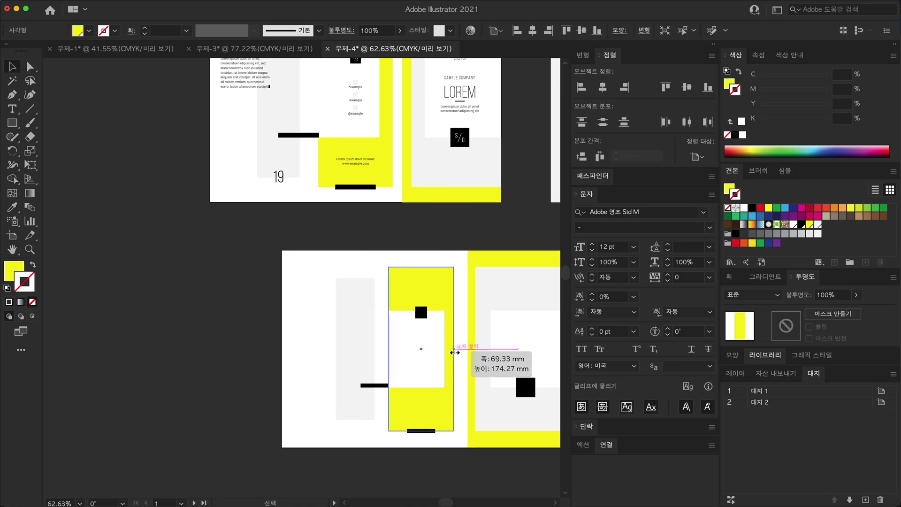
Step: Try resizing the yellow shape, deselect it, and zoom out to see all spreads
{"action": "left_click_drag", "start_coordinate": [455, 351], "coordinate": [454, 352]}
{"action": "left_click_drag", "start_coordinate": [460, 409], "coordinate": [468, 374]}
{"action": "key", "text": "ctrl+shift+a"}
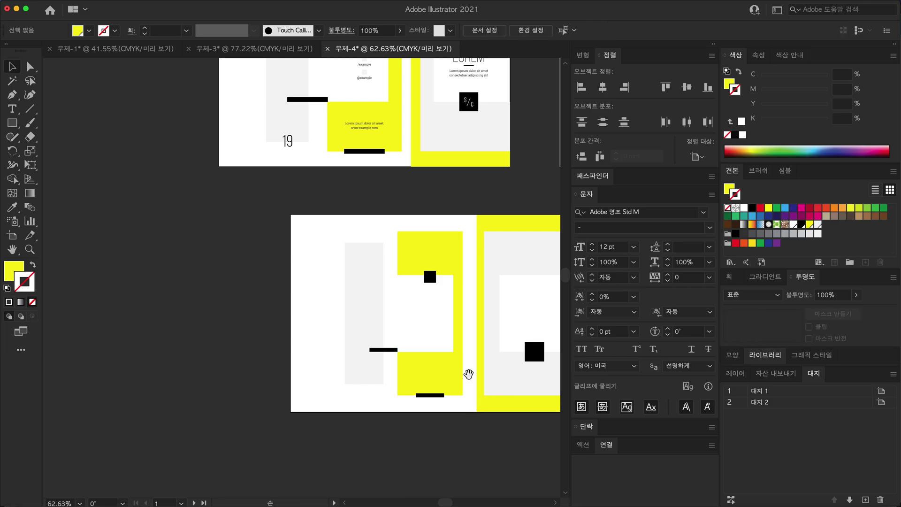
{"action": "key", "text": "ctrl+minus"}
{"action": "left_click_drag", "start_coordinate": [415, 265], "coordinate": [416, 276]}
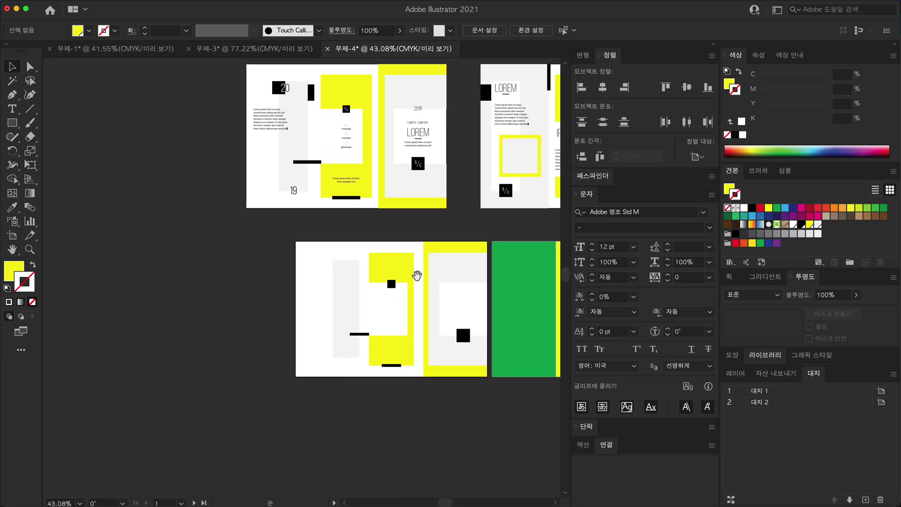
{"action": "scroll", "coordinate": [438, 227], "scroll_direction": "up", "scroll_amount": 1}
{"action": "left_click_drag", "start_coordinate": [422, 234], "coordinate": [414, 261]}
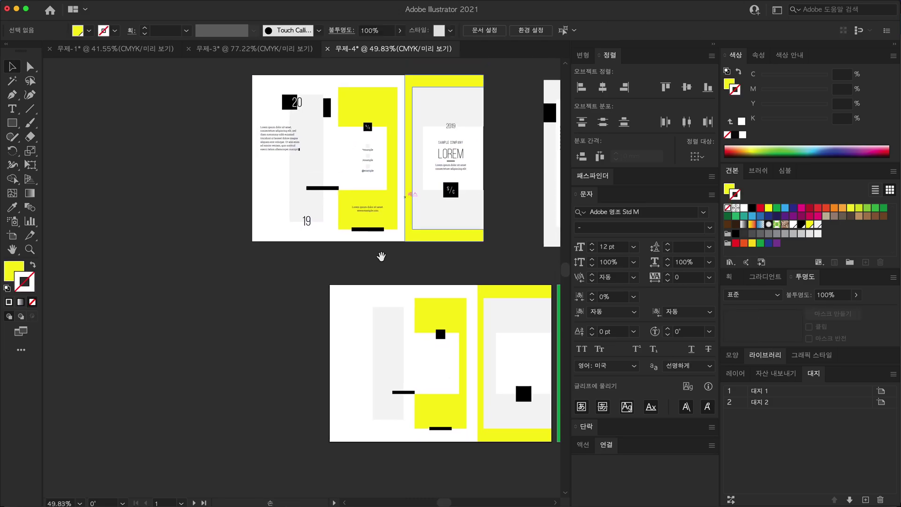
{"action": "scroll", "coordinate": [413, 261], "scroll_direction": "down", "scroll_amount": 2}
Step: Alt-drag a copy of the black square onto the top of the lower spread's grey strip
{"action": "key", "text": "a"}
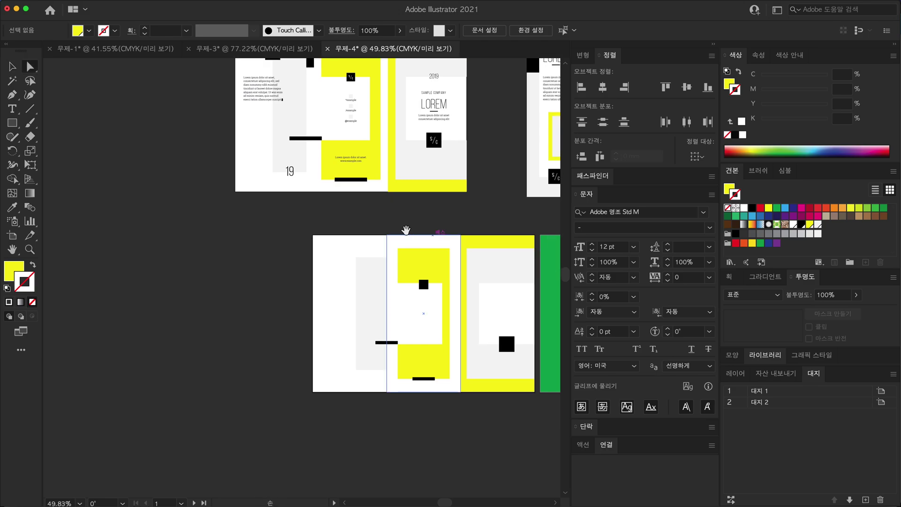
{"action": "left_click_drag", "start_coordinate": [406, 230], "coordinate": [406, 233]}
{"action": "left_click_drag", "start_coordinate": [400, 299], "coordinate": [400, 357]}
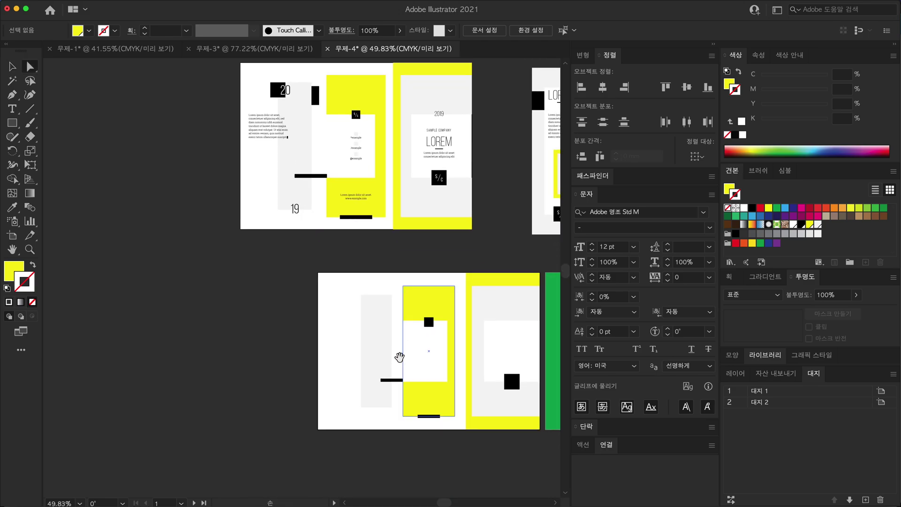
{"action": "mouse_move", "coordinate": [471, 442]}
{"action": "left_mouse_down"}
{"action": "mouse_move", "coordinate": [454, 424]}
{"action": "mouse_move", "coordinate": [480, 439]}
{"action": "left_mouse_up"}
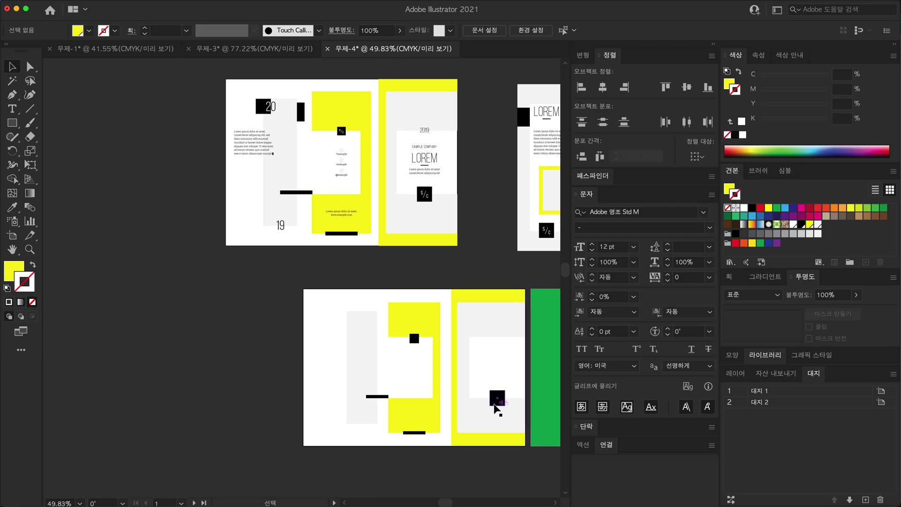
{"action": "mouse_move", "coordinate": [497, 402]}
{"action": "left_mouse_down"}
{"action": "mouse_move", "coordinate": [333, 335]}
{"action": "mouse_move", "coordinate": [346, 331]}
{"action": "left_mouse_up"}
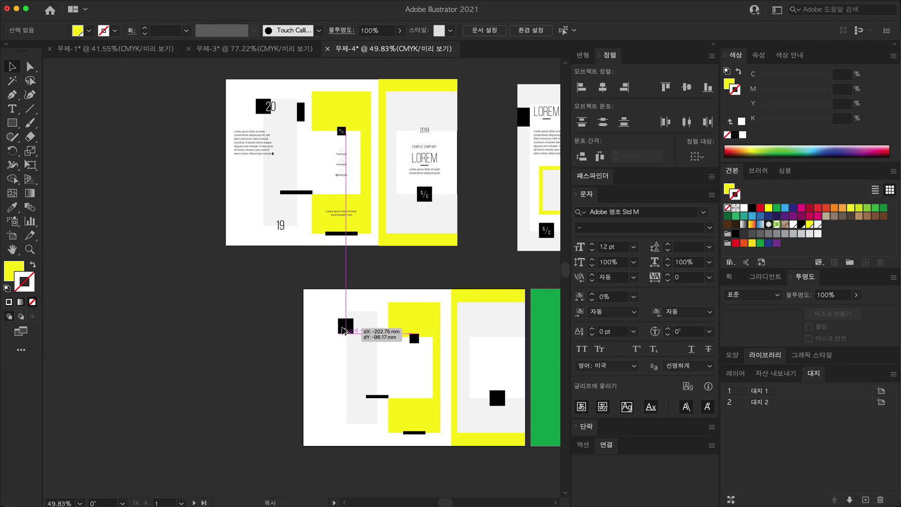
Step: Nudge the copied black square up into place and zoom in on the squares
{"action": "key", "text": "ctrl+plus"}
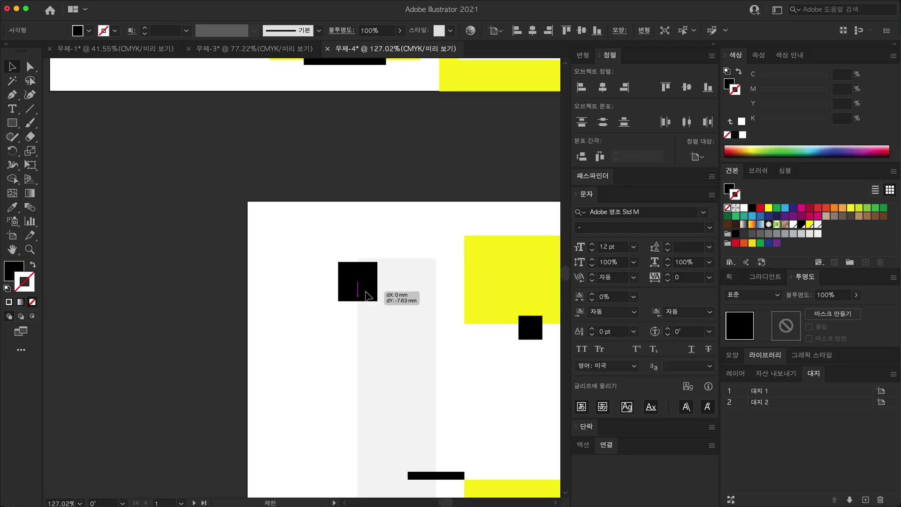
{"action": "left_click_drag", "start_coordinate": [345, 330], "coordinate": [359, 293]}
{"action": "left_click", "coordinate": [332, 333], "text": "alt"}
{"action": "mouse_move", "coordinate": [407, 326]}
{"action": "left_mouse_down"}
{"action": "mouse_move", "coordinate": [401, 358]}
{"action": "mouse_move", "coordinate": [410, 327]}
{"action": "mouse_move", "coordinate": [579, 289]}
{"action": "left_mouse_up"}
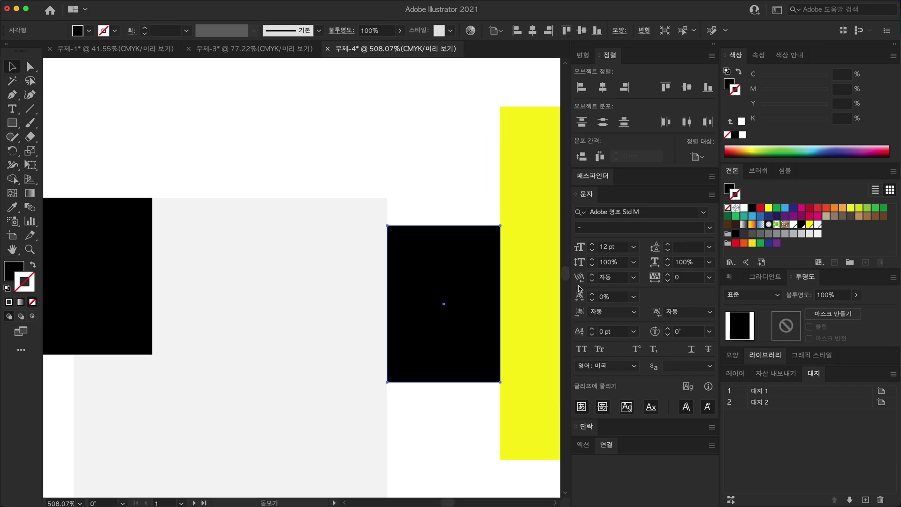
Step: Scale the second black square non-uniformly to 50% width, making a narrow bar
{"action": "key", "text": "s"}
{"action": "key", "text": "Return"}
{"action": "left_click", "coordinate": [393, 251]}
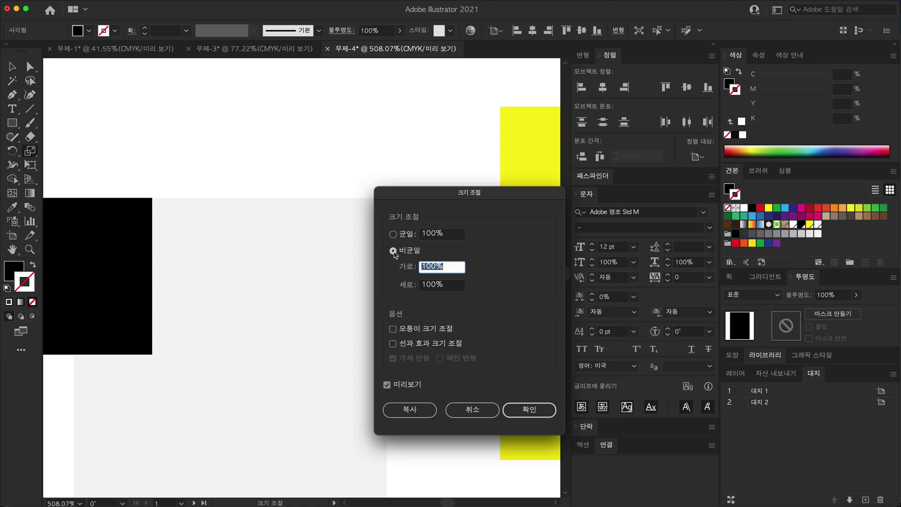
{"action": "key", "text": "Return"}
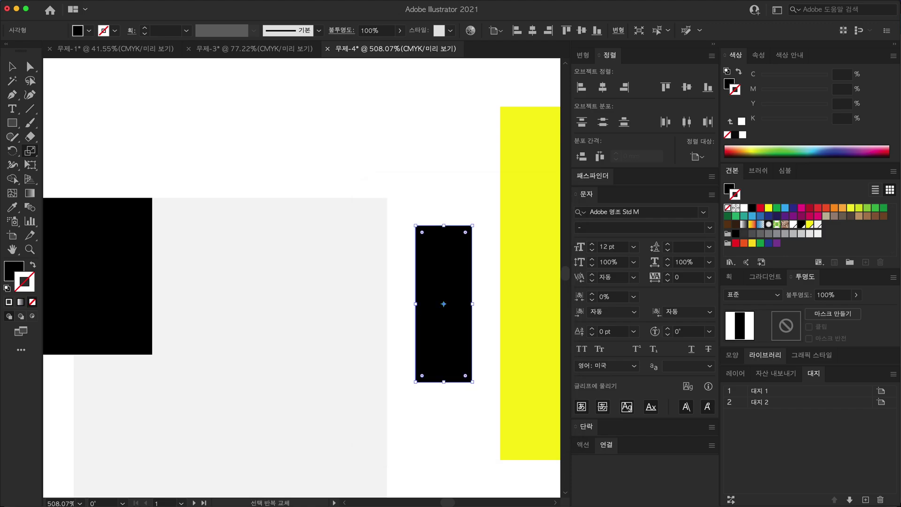
Step: Stretch the light-grey strip's top up to meet the black squares
{"action": "key", "text": "ctrl+shift+a"}
{"action": "scroll", "coordinate": [233, 313], "scroll_direction": "down", "scroll_amount": 5}
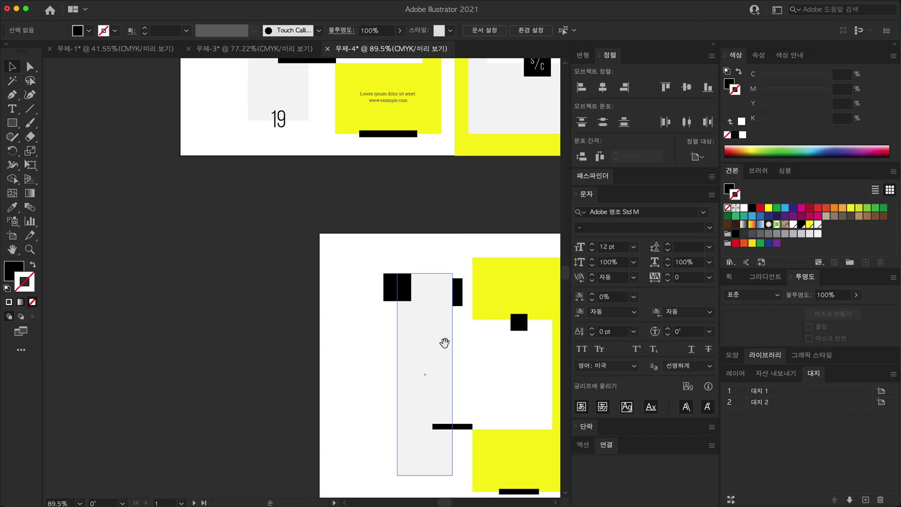
{"action": "scroll", "coordinate": [443, 342], "scroll_direction": "down", "scroll_amount": 1}
{"action": "left_click", "coordinate": [431, 292]}
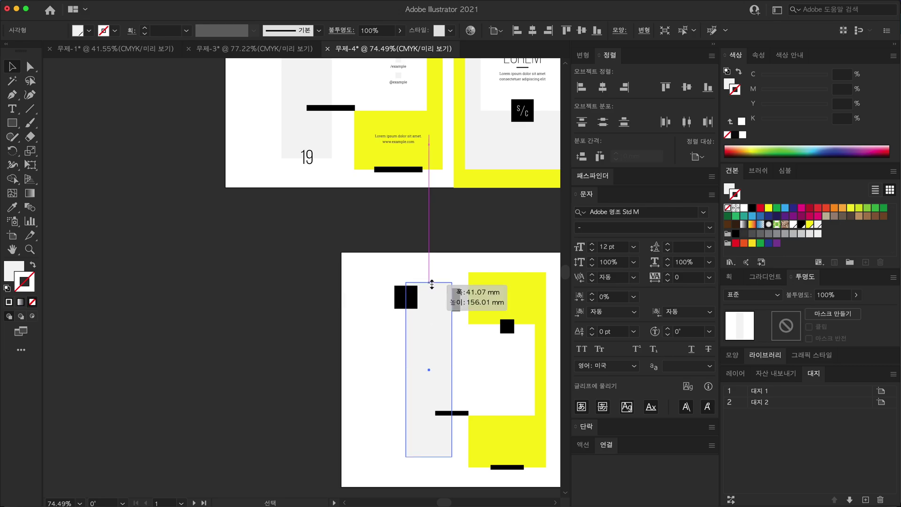
{"action": "left_click_drag", "start_coordinate": [432, 285], "coordinate": [429, 282]}
{"action": "left_click", "coordinate": [404, 296]}
{"action": "scroll", "coordinate": [402, 298], "scroll_direction": "down", "scroll_amount": 1}
{"action": "left_click_drag", "start_coordinate": [380, 332], "coordinate": [249, 266]}
{"action": "key", "text": "ctrl+shift+a"}
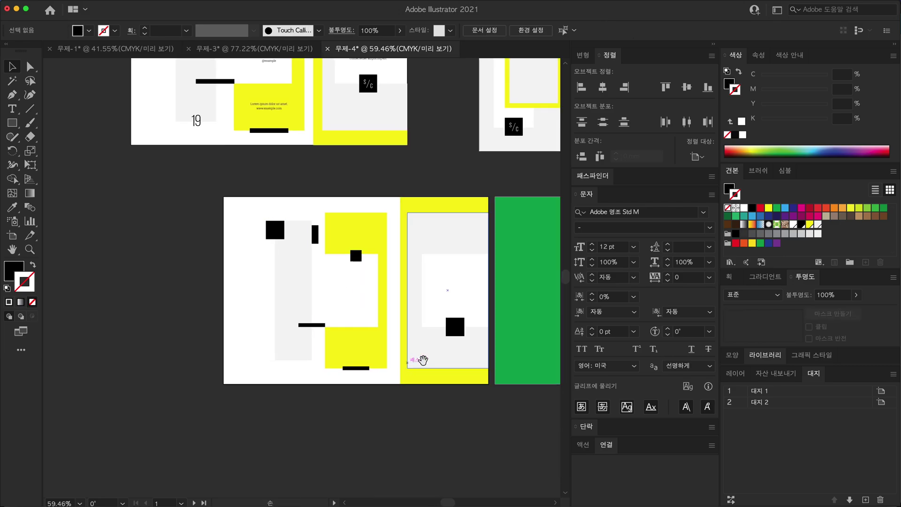
{"action": "mouse_move", "coordinate": [416, 358]}
{"action": "left_mouse_down"}
{"action": "mouse_move", "coordinate": [423, 399]}
{"action": "mouse_move", "coordinate": [494, 376]}
{"action": "left_mouse_up"}
{"action": "scroll", "coordinate": [468, 379], "scroll_direction": "down", "scroll_amount": 1}
{"action": "scroll", "coordinate": [435, 340], "scroll_direction": "up", "scroll_amount": 2, "text": "alt"}
Step: Draw a frame in the left panel and fill it with Korean placeholder text
{"action": "key", "text": "m"}
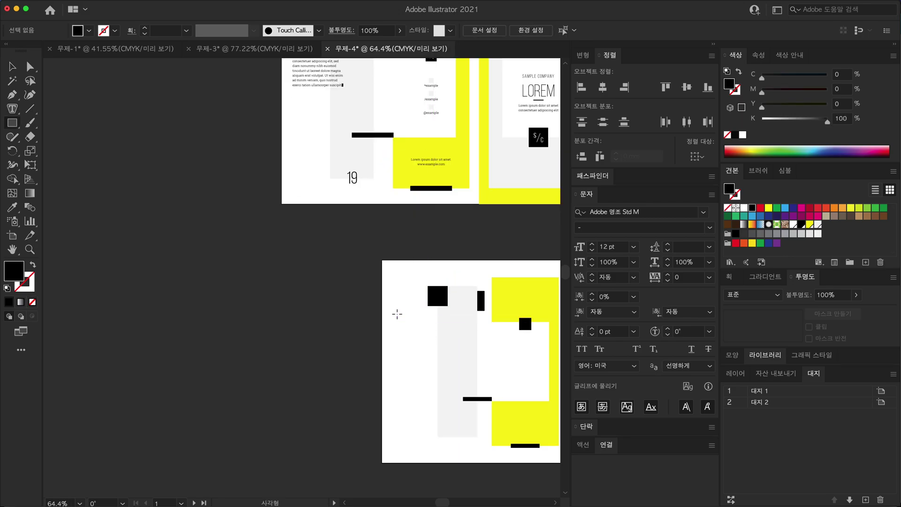
{"action": "mouse_move", "coordinate": [393, 311]}
{"action": "left_mouse_down"}
{"action": "mouse_move", "coordinate": [448, 362]}
{"action": "mouse_move", "coordinate": [399, 328]}
{"action": "left_mouse_up"}
{"action": "scroll", "coordinate": [448, 361], "scroll_direction": "down", "scroll_amount": 1, "text": "alt"}
{"action": "key", "text": "t"}
{"action": "left_click", "coordinate": [344, 332]}
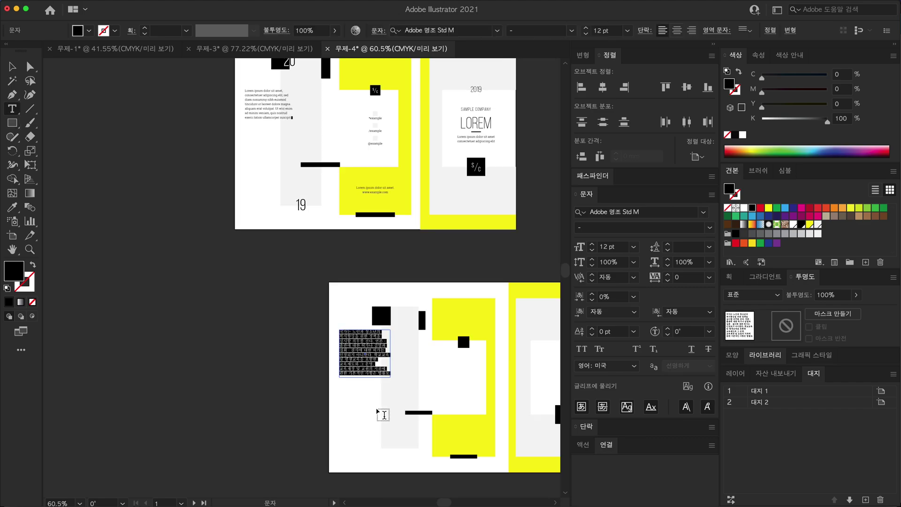
{"action": "key", "text": "Escape"}
{"action": "scroll", "coordinate": [357, 310], "scroll_direction": "down", "scroll_amount": 2}
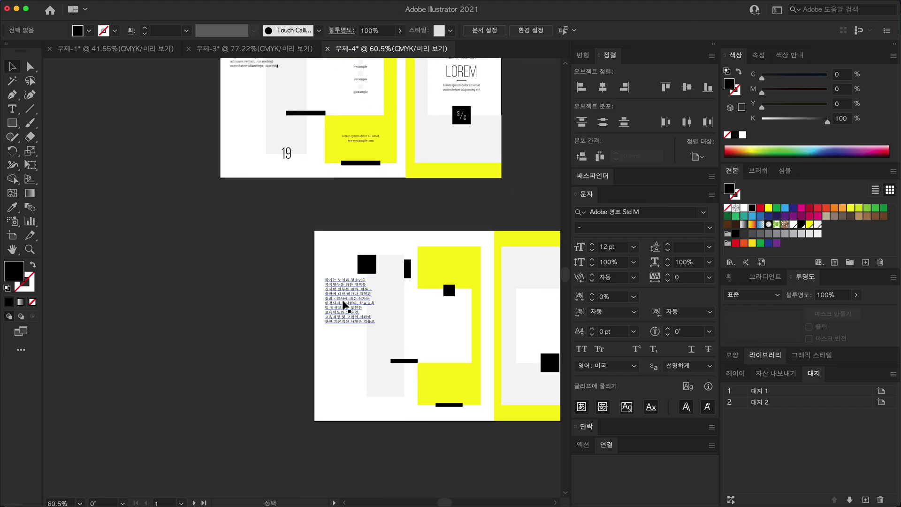
{"action": "left_click", "coordinate": [338, 322]}
{"action": "key", "text": "ctrl+shift+a"}
{"action": "left_click", "coordinate": [352, 316]}
Step: Draw a second frame left of the artboard and fill it with placeholder text
{"action": "key", "text": "m"}
{"action": "scroll", "coordinate": [352, 362], "scroll_direction": "down", "scroll_amount": 2}
{"action": "mouse_move", "coordinate": [194, 248]}
{"action": "left_mouse_down"}
{"action": "mouse_move", "coordinate": [255, 286]}
{"action": "mouse_move", "coordinate": [261, 301]}
{"action": "left_mouse_up"}
{"action": "left_click", "coordinate": [18, 112]}
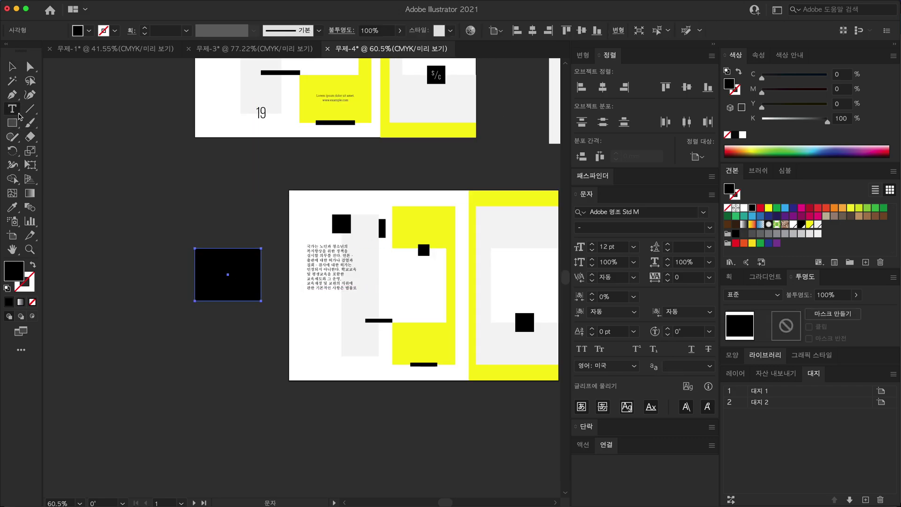
{"action": "left_click", "coordinate": [202, 258]}
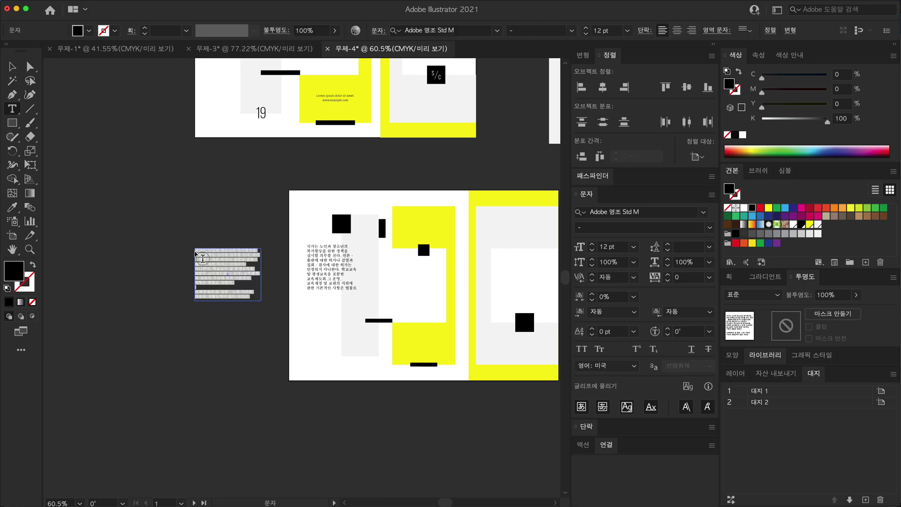
{"action": "key", "text": "Escape"}
Step: Scroll across the lower spread to review the body, list and RADRAW cover text
{"action": "scroll", "coordinate": [342, 358], "scroll_direction": "left", "scroll_amount": 3}
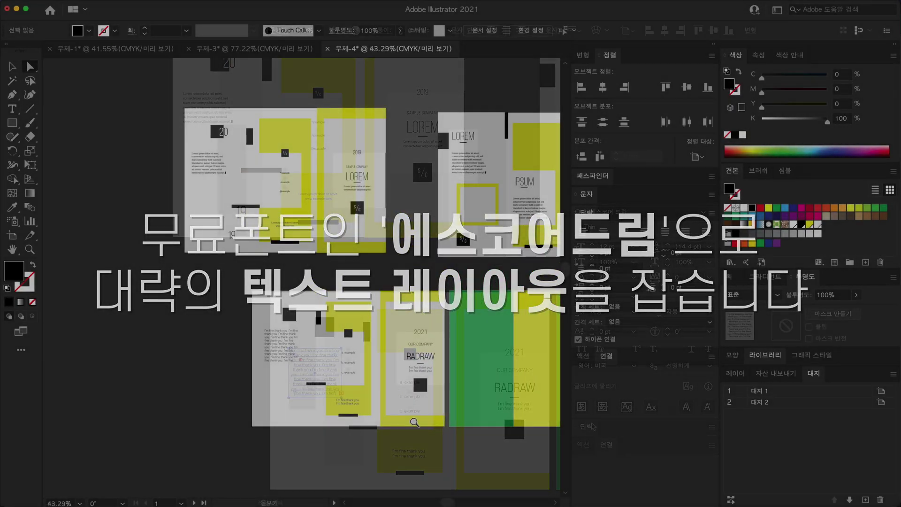
{"action": "scroll", "coordinate": [423, 357], "scroll_direction": "up", "scroll_amount": 2}
Step: Show rulers and place vertical guides at the left and right panel folds
{"action": "scroll", "coordinate": [456, 328], "scroll_direction": "up", "scroll_amount": 2}
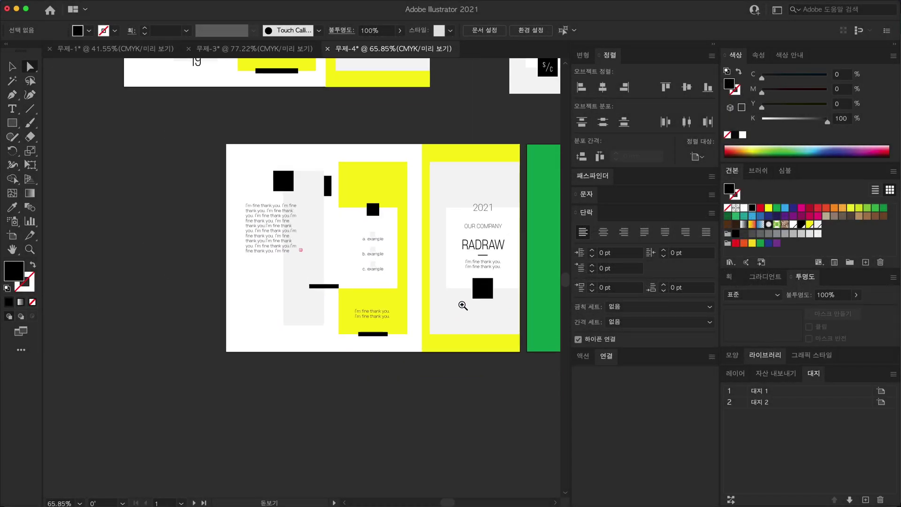
{"action": "scroll", "coordinate": [436, 301], "scroll_direction": "up", "scroll_amount": 1}
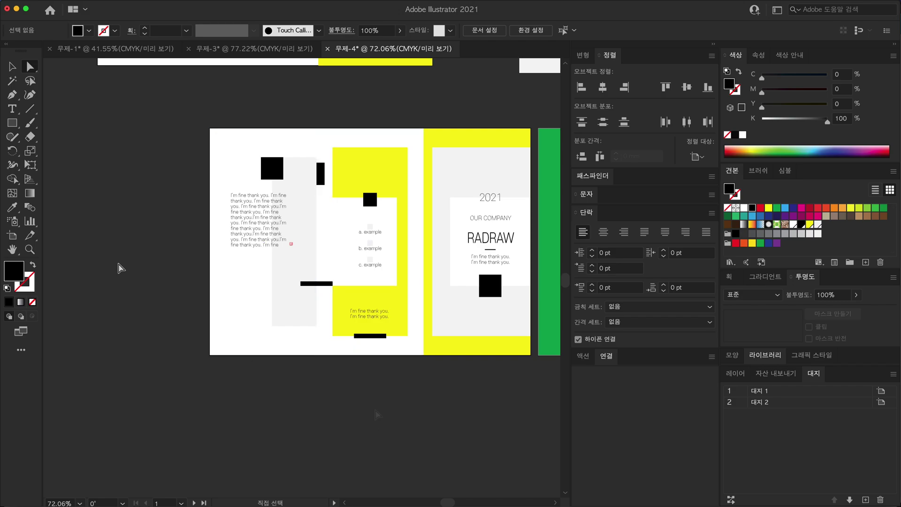
{"action": "key", "text": "ctrl+r"}
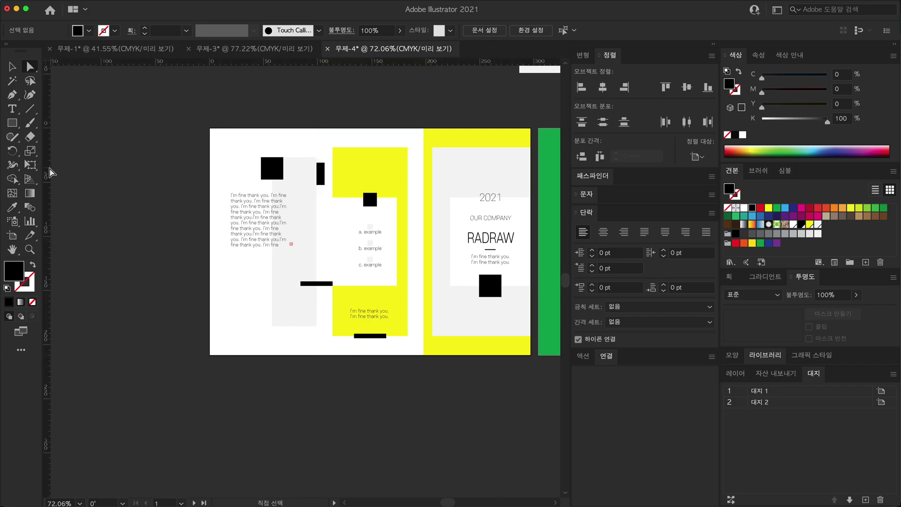
{"action": "left_click_drag", "start_coordinate": [353, 224], "coordinate": [424, 250]}
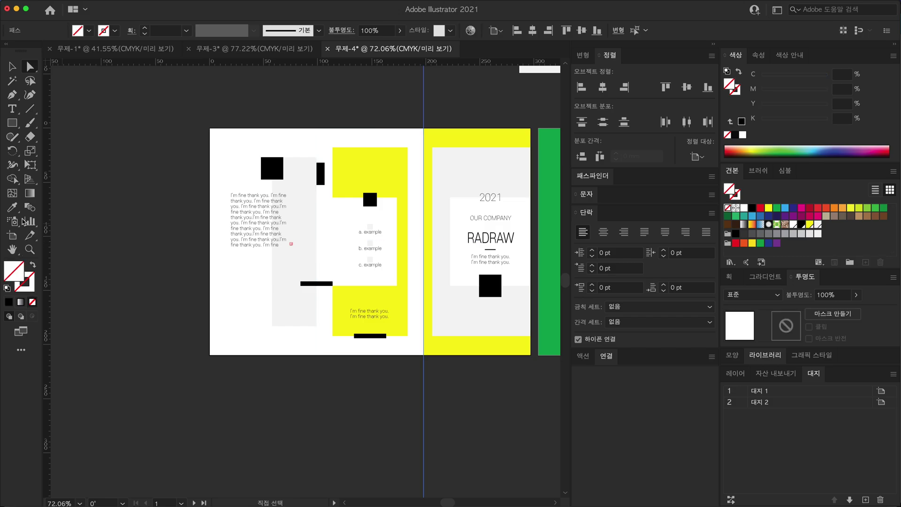
{"action": "left_click_drag", "start_coordinate": [49, 214], "coordinate": [316, 251]}
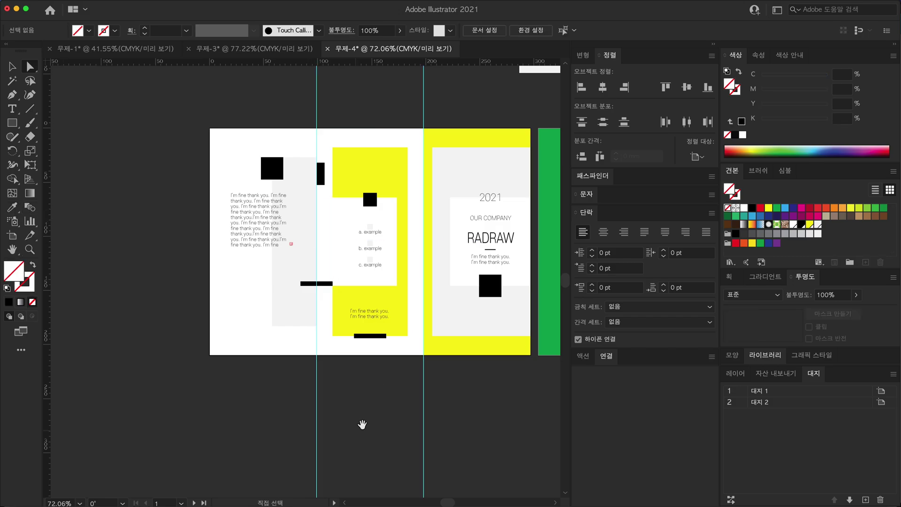
{"action": "scroll", "coordinate": [348, 410], "scroll_direction": "down", "scroll_amount": 2, "text": "alt"}
{"action": "key", "text": "v"}
{"action": "scroll", "coordinate": [453, 418], "scroll_direction": "down", "scroll_amount": 3}
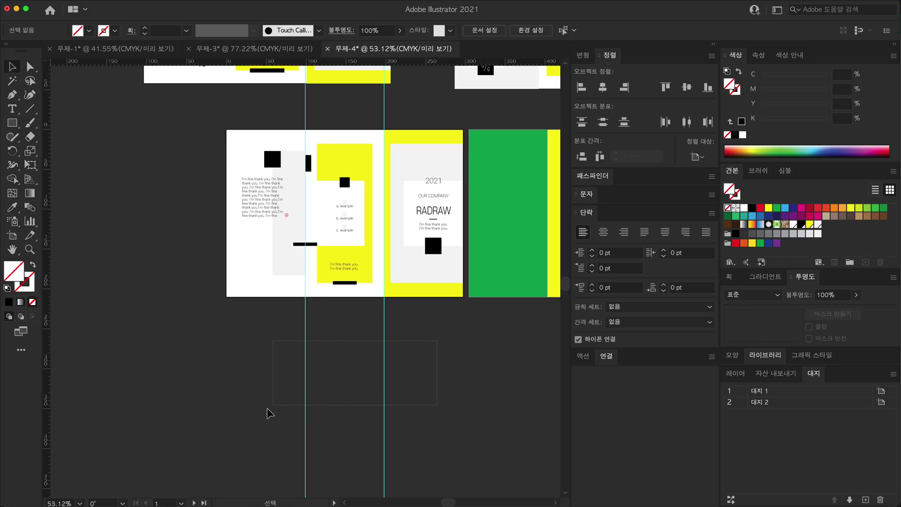
{"action": "left_click_drag", "start_coordinate": [267, 413], "coordinate": [260, 418]}
Step: Zoom in on the colour artboard's top-left corner and select all the fold guides
{"action": "scroll", "coordinate": [376, 402], "scroll_direction": "right", "scroll_amount": 5}
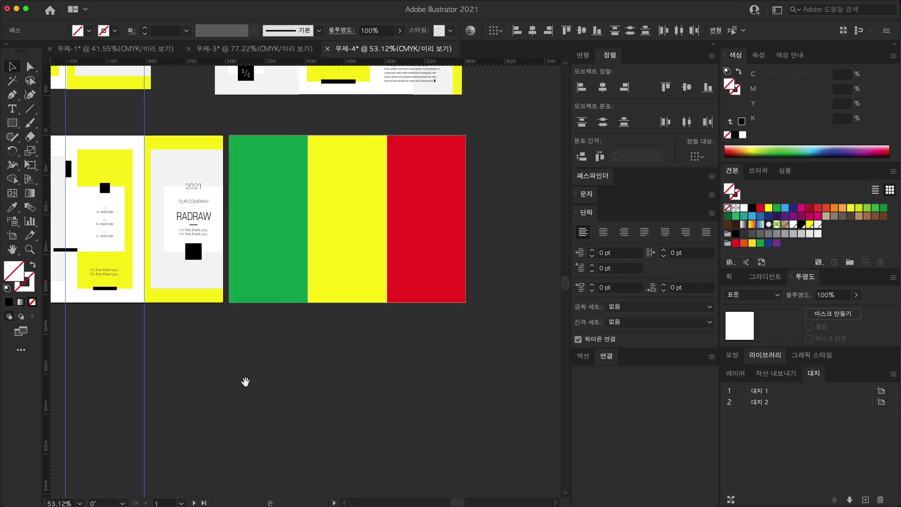
{"action": "left_click", "coordinate": [339, 178]}
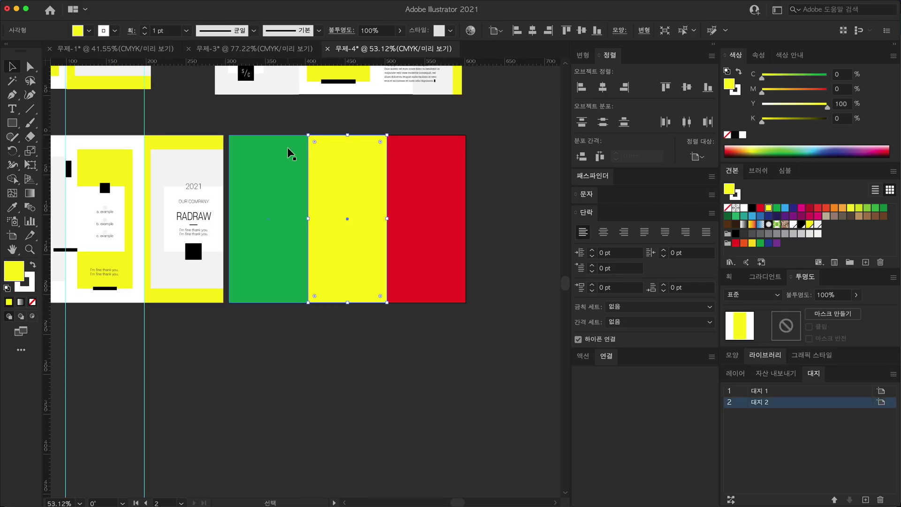
{"action": "key", "text": "z"}
{"action": "left_click_drag", "start_coordinate": [272, 155], "coordinate": [413, 96]}
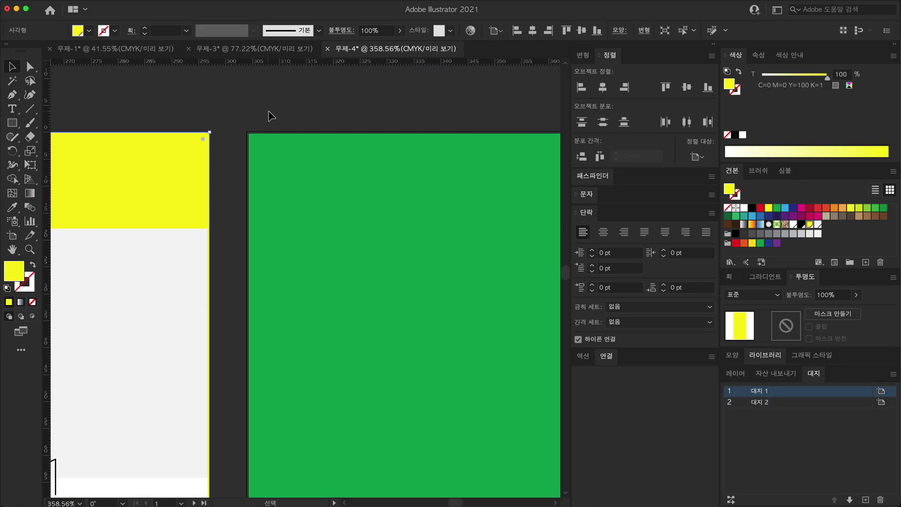
{"action": "scroll", "coordinate": [323, 122], "scroll_direction": "down", "scroll_amount": 5}
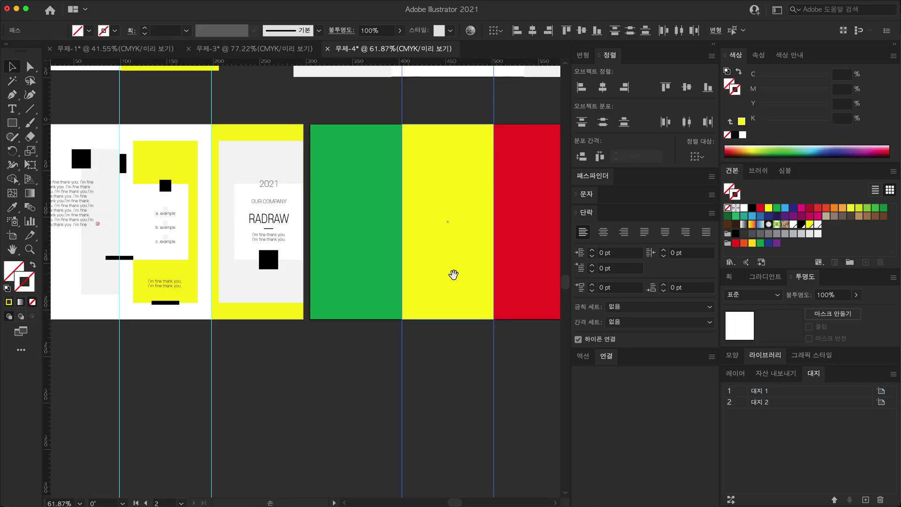
{"action": "scroll", "coordinate": [444, 328], "scroll_direction": "down", "scroll_amount": 1}
{"action": "left_click", "coordinate": [441, 353]}
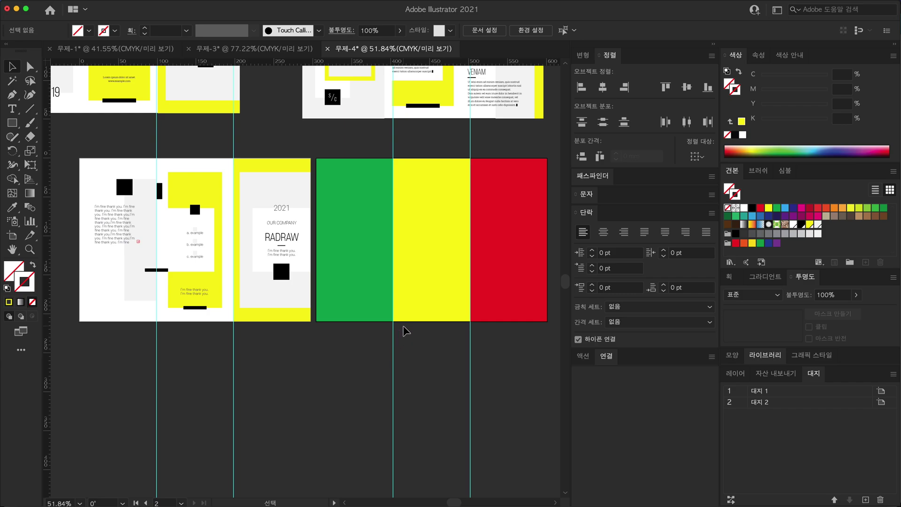
{"action": "scroll", "coordinate": [474, 116], "scroll_direction": "down", "scroll_amount": 1}
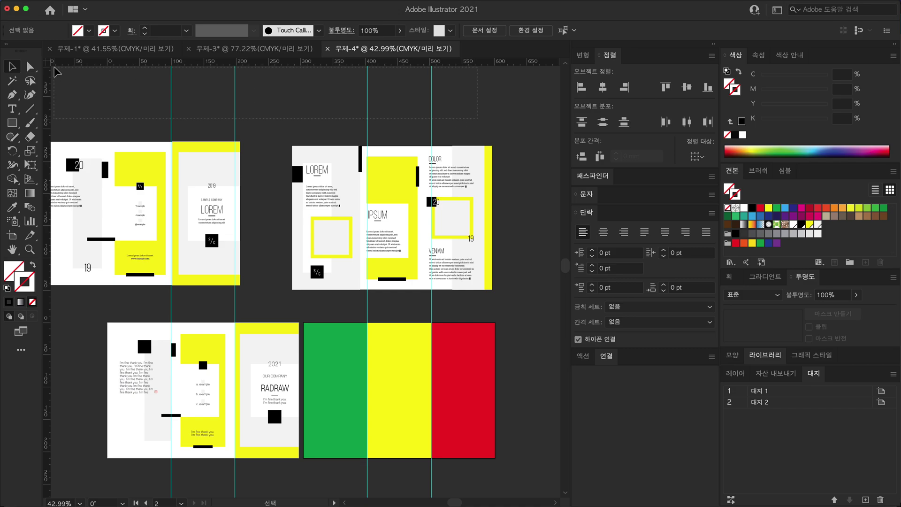
{"action": "left_click_drag", "start_coordinate": [57, 71], "coordinate": [57, 70]}
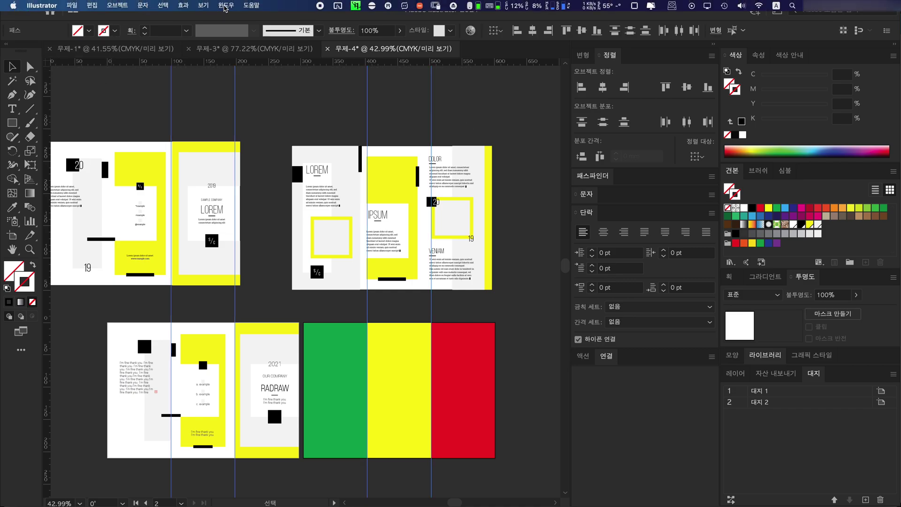
Step: Lock the fold guides with View > Guides > Lock Guides and deselect
{"action": "left_click", "coordinate": [225, 6]}
{"action": "mouse_move", "coordinate": [203, 5]}
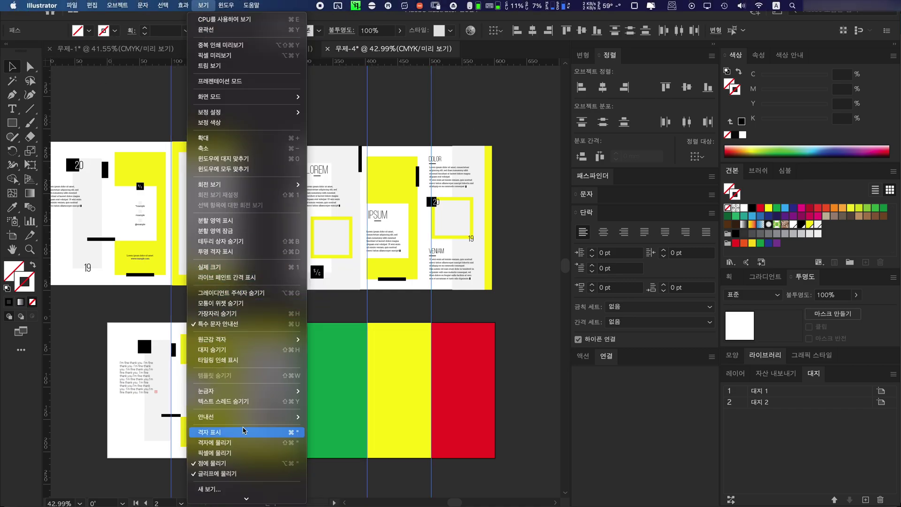
{"action": "mouse_move", "coordinate": [211, 416]}
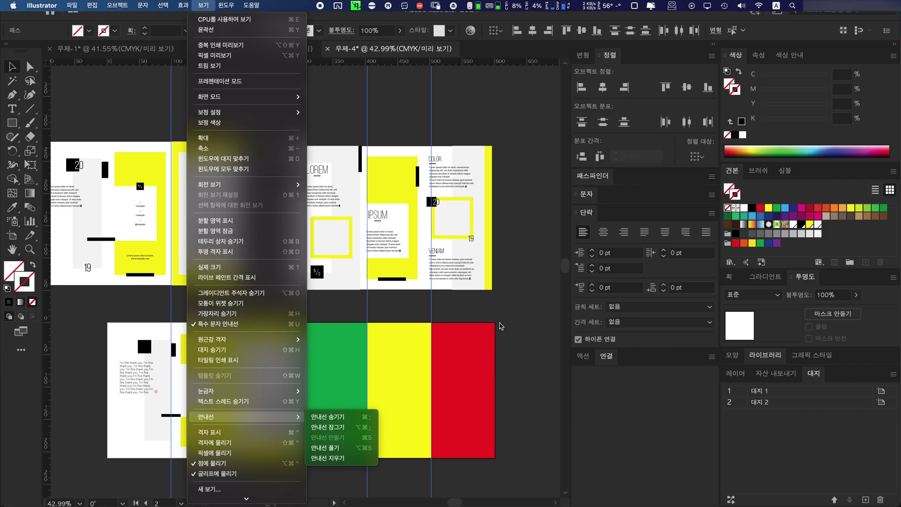
{"action": "left_click", "coordinate": [521, 308]}
{"action": "left_click", "coordinate": [521, 306]}
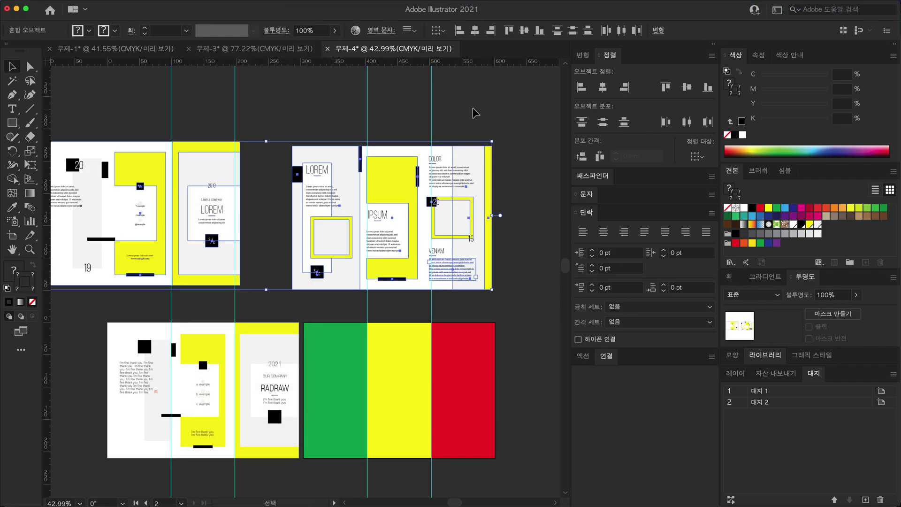
{"action": "left_click", "coordinate": [204, 5]}
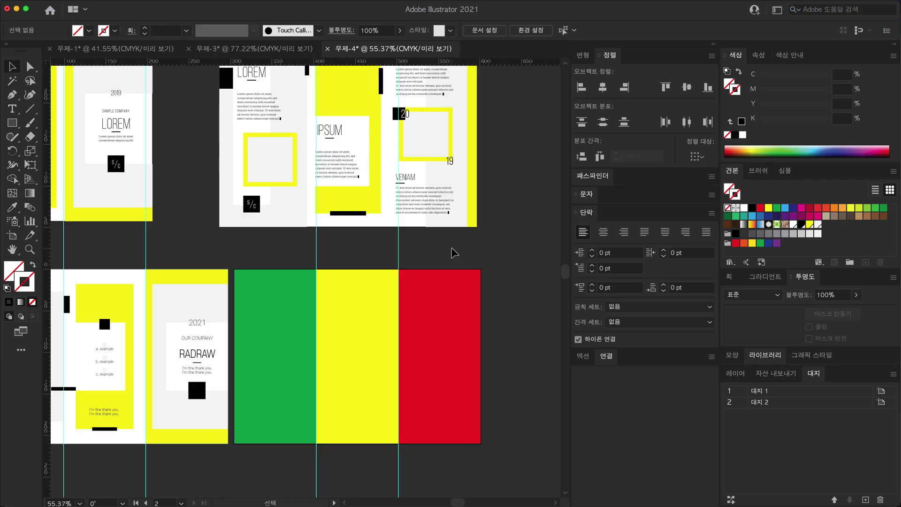
Step: Narrow the red right-hand panel on the colour artboard to a thin strip
{"action": "scroll", "coordinate": [452, 247], "scroll_direction": "up", "scroll_amount": 2}
{"action": "scroll", "coordinate": [451, 247], "scroll_direction": "down", "scroll_amount": 3}
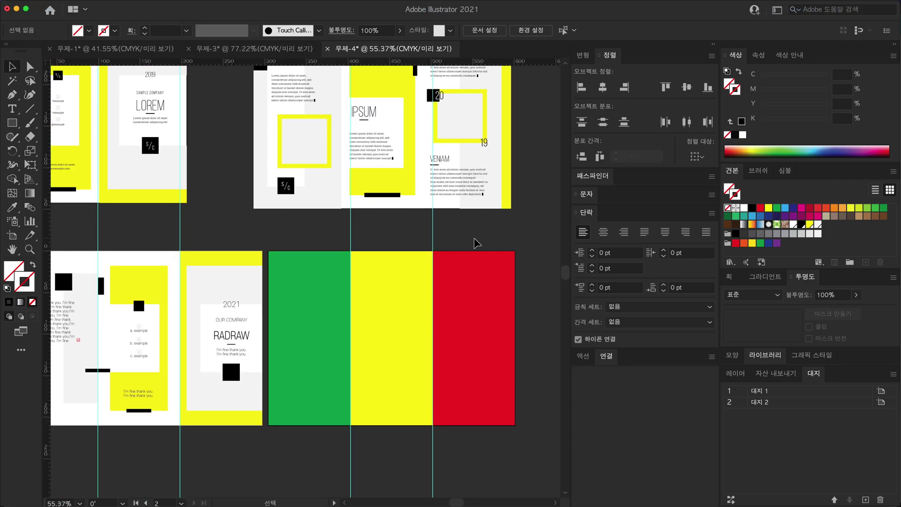
{"action": "scroll", "coordinate": [281, 164], "scroll_direction": "down", "scroll_amount": 3}
{"action": "left_click_drag", "start_coordinate": [363, 194], "coordinate": [367, 158]}
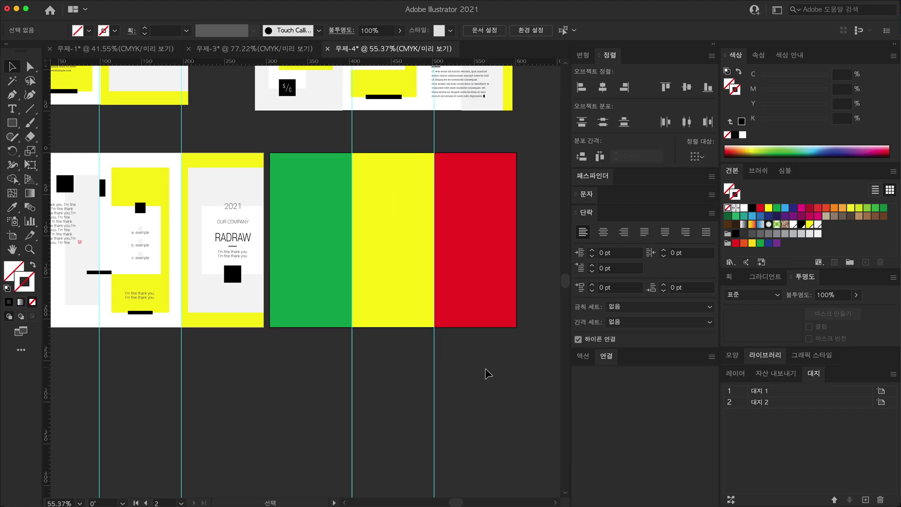
{"action": "scroll", "coordinate": [388, 380], "scroll_direction": "left", "scroll_amount": 2}
{"action": "scroll", "coordinate": [402, 366], "scroll_direction": "up", "scroll_amount": 3}
{"action": "left_click", "coordinate": [400, 363]}
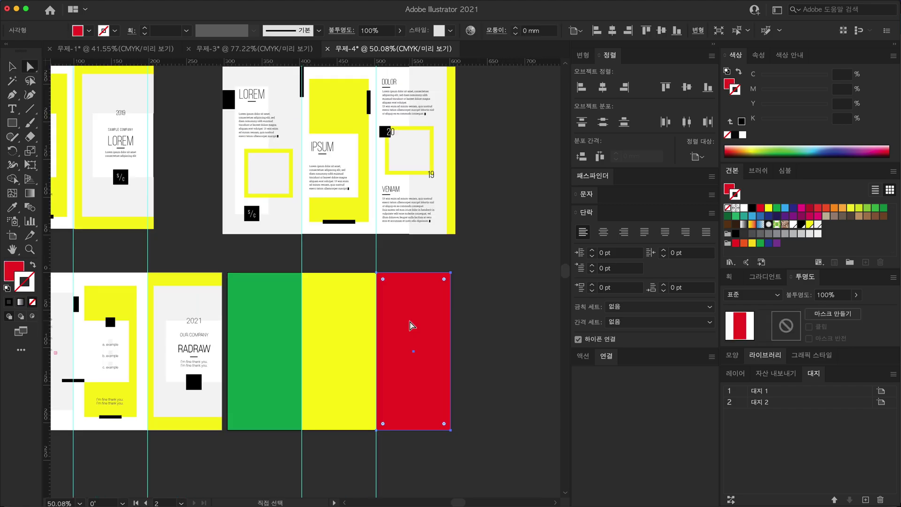
{"action": "left_click_drag", "start_coordinate": [377, 354], "coordinate": [446, 354]}
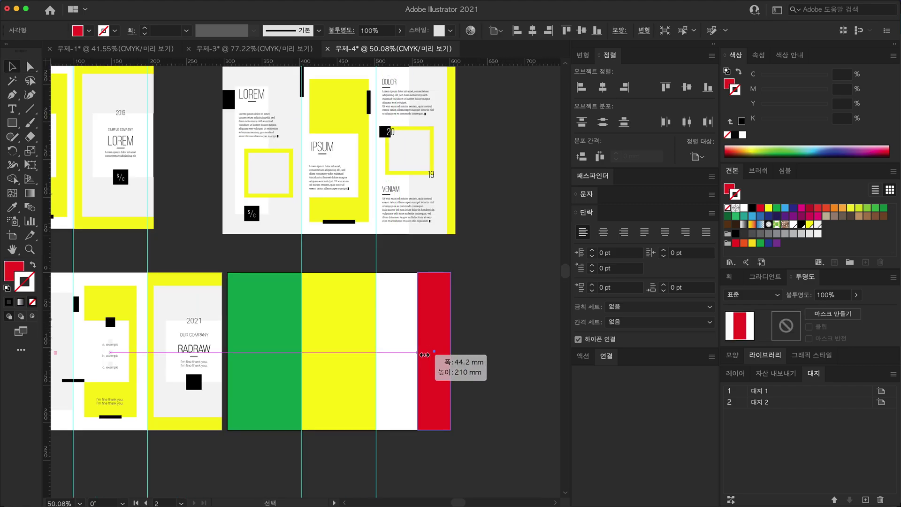
Step: Eyedrop yellow onto the thin strip and widen the panel shape to about 55 mm
{"action": "scroll", "coordinate": [428, 350], "scroll_direction": "left", "scroll_amount": 1}
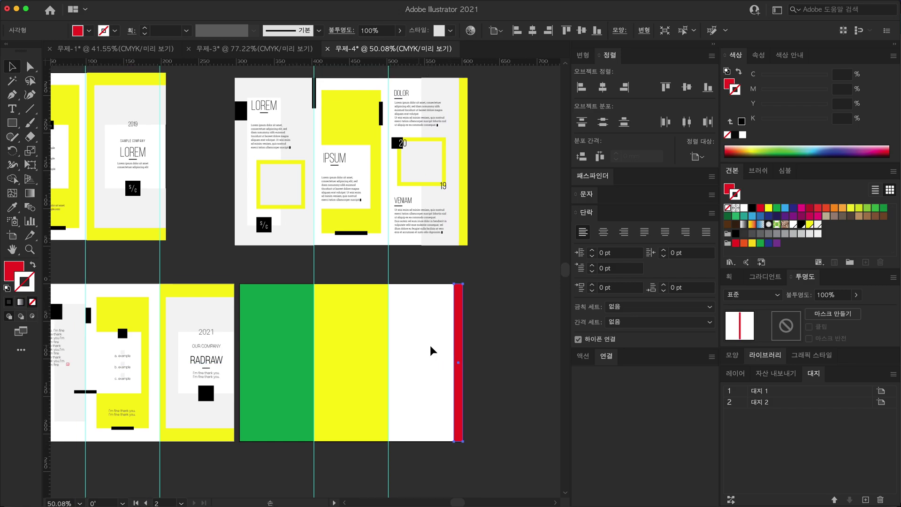
{"action": "scroll", "coordinate": [492, 342], "scroll_direction": "left", "scroll_amount": 3}
{"action": "key", "text": "i"}
{"action": "left_click", "coordinate": [246, 277]}
{"action": "scroll", "coordinate": [245, 277], "scroll_direction": "right", "scroll_amount": 2}
{"action": "key", "text": "a"}
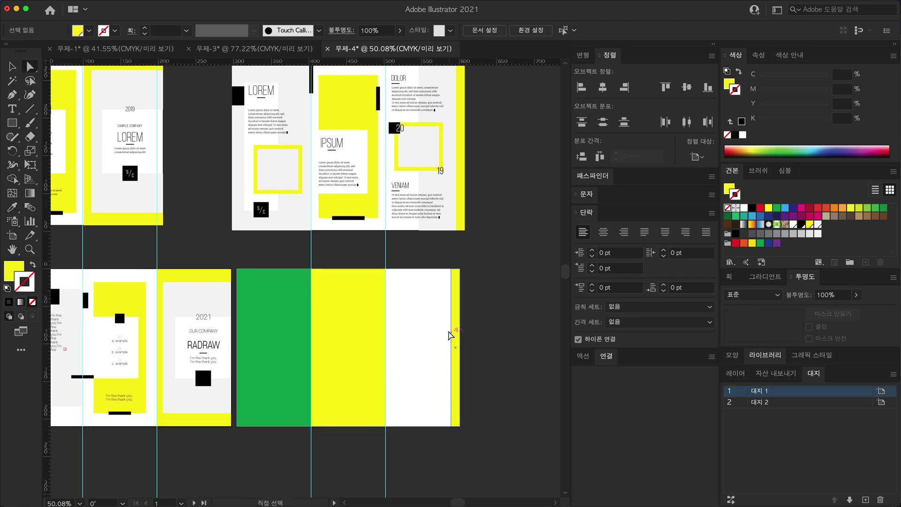
{"action": "key", "text": "v"}
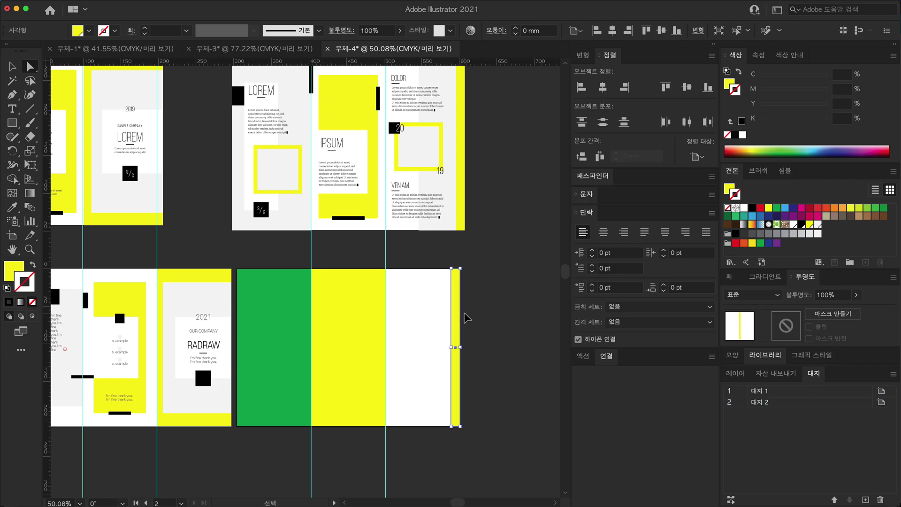
{"action": "key", "text": "a"}
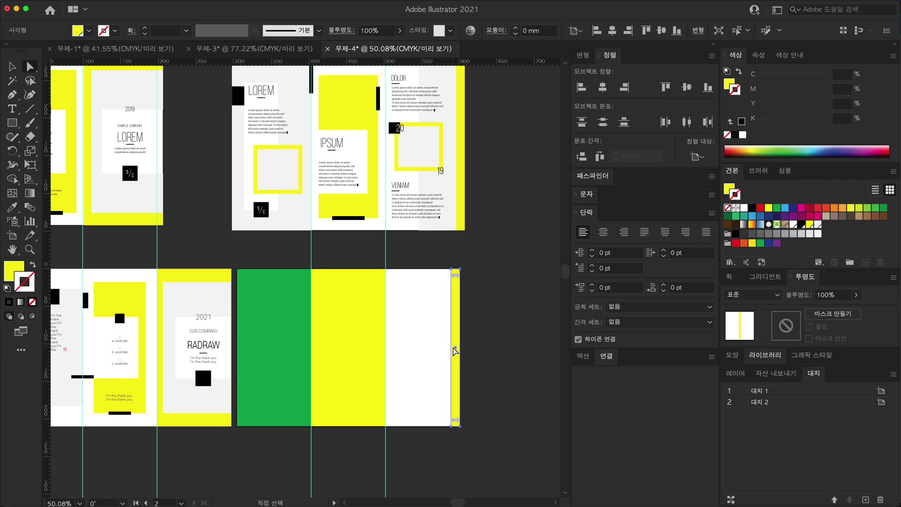
{"action": "key", "text": "v"}
{"action": "mouse_move", "coordinate": [455, 351]}
{"action": "left_mouse_down"}
{"action": "mouse_move", "coordinate": [421, 346]}
{"action": "mouse_move", "coordinate": [439, 347]}
{"action": "left_mouse_up"}
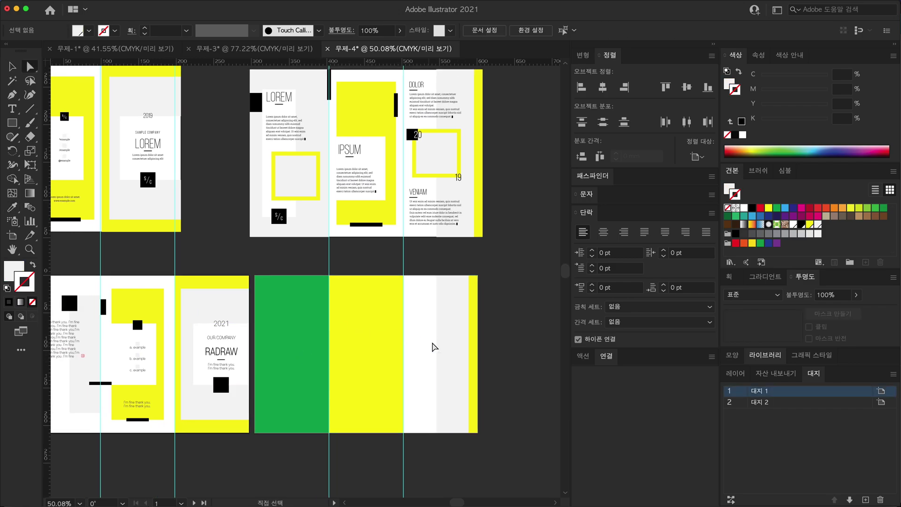
Step: Draw a square in the white right-hand panel with a yellow outline sampled by eyedropper
{"action": "key", "text": "m"}
{"action": "scroll", "coordinate": [477, 338], "scroll_direction": "up", "scroll_amount": 2}
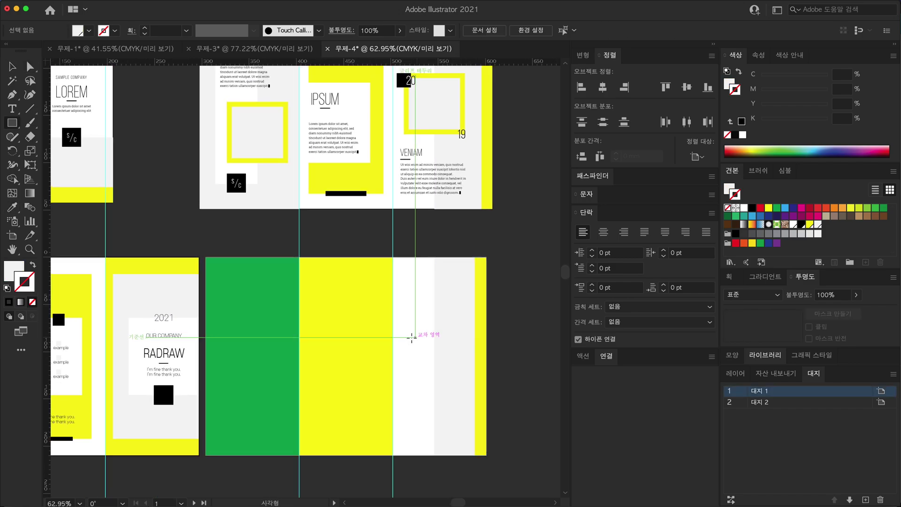
{"action": "scroll", "coordinate": [411, 337], "scroll_direction": "down", "scroll_amount": 1}
{"action": "left_click_drag", "start_coordinate": [412, 337], "coordinate": [440, 389]}
{"action": "key", "text": "a"}
{"action": "key", "text": "i"}
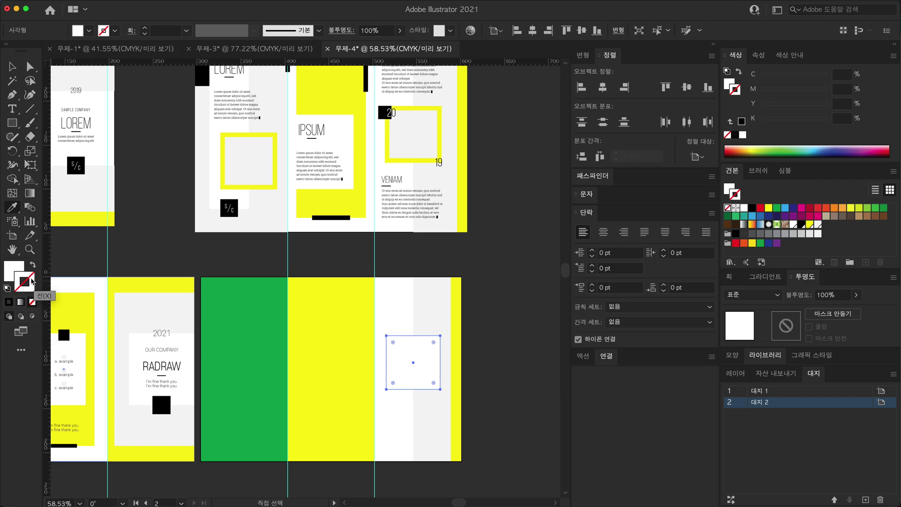
{"action": "left_click", "coordinate": [459, 324]}
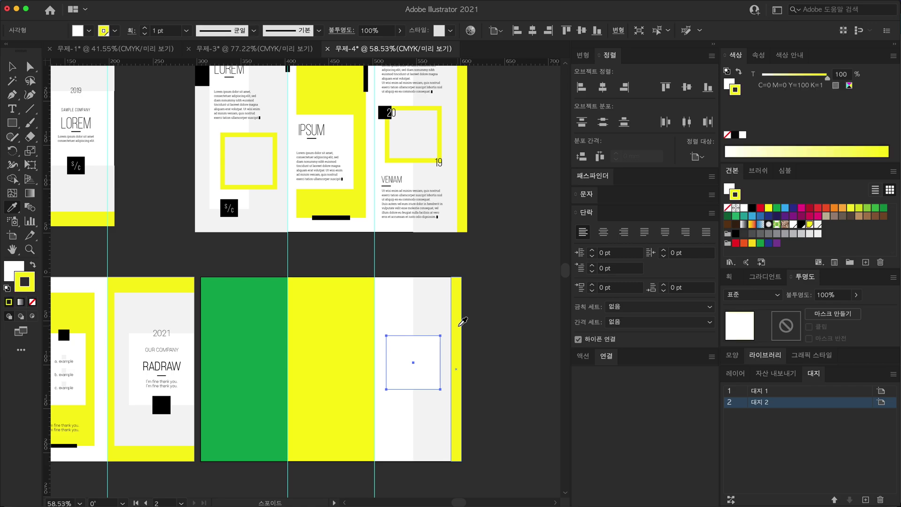
Step: Set the square's yellow stroke to 12 pt, aligned inside
{"action": "key", "text": "ctrl+shift+a"}
{"action": "scroll", "coordinate": [419, 352], "scroll_direction": "up", "scroll_amount": 5}
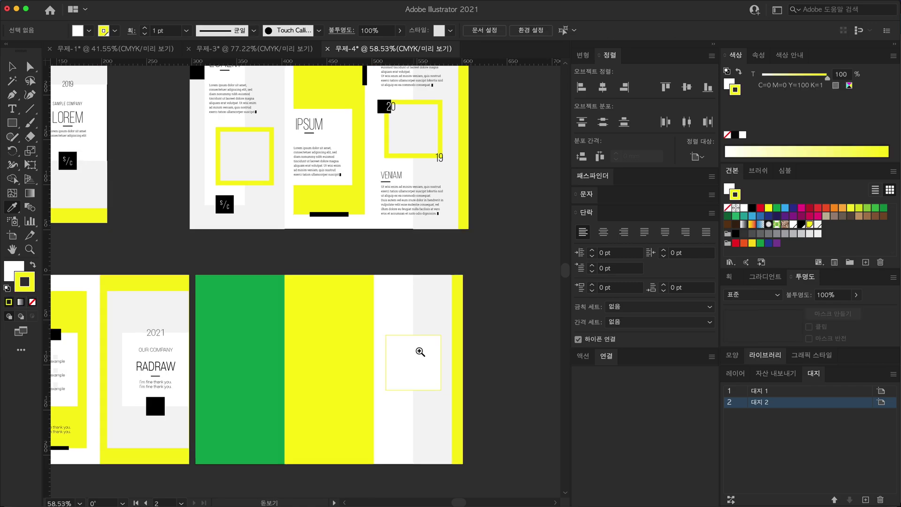
{"action": "key", "text": "a"}
{"action": "left_click", "coordinate": [451, 331]}
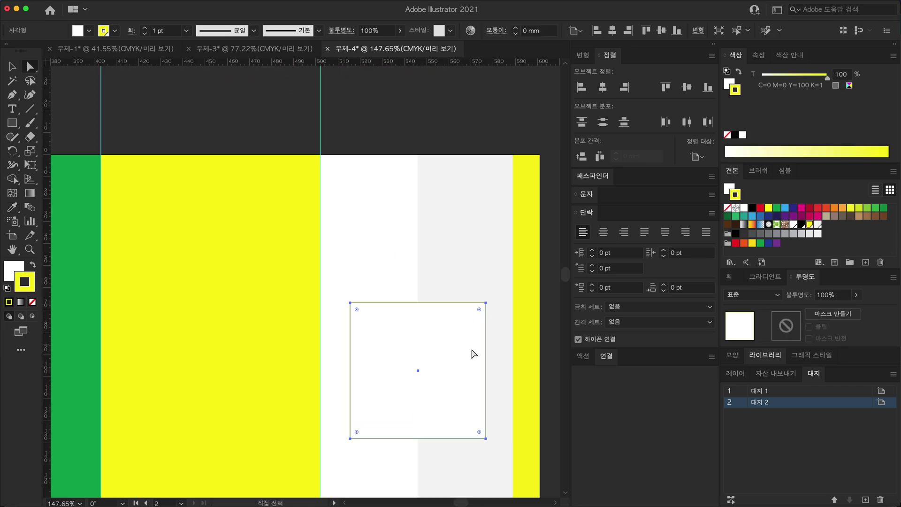
{"action": "left_click", "coordinate": [731, 277]}
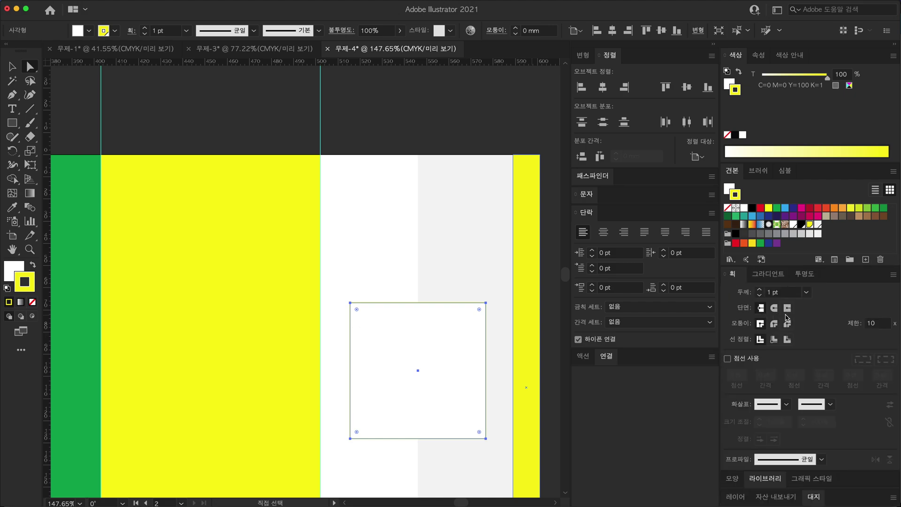
{"action": "left_click", "coordinate": [774, 340]}
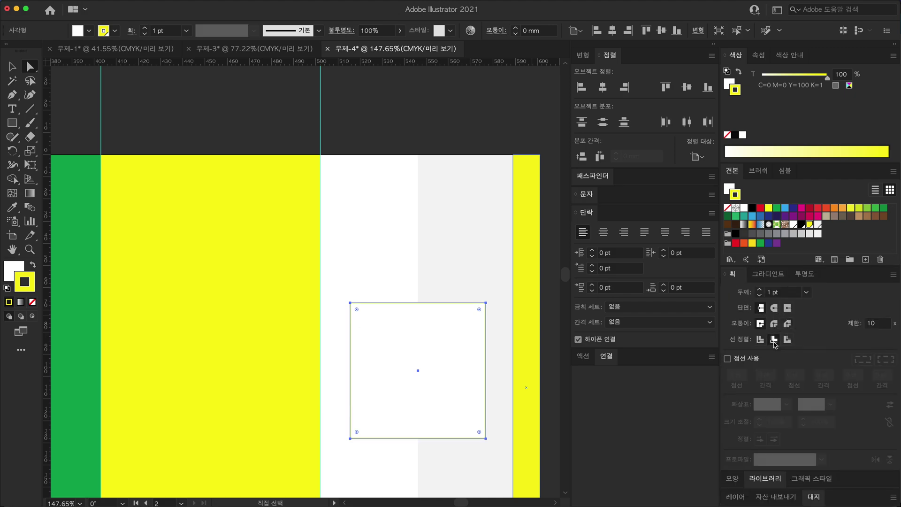
{"action": "left_click", "coordinate": [760, 290]}
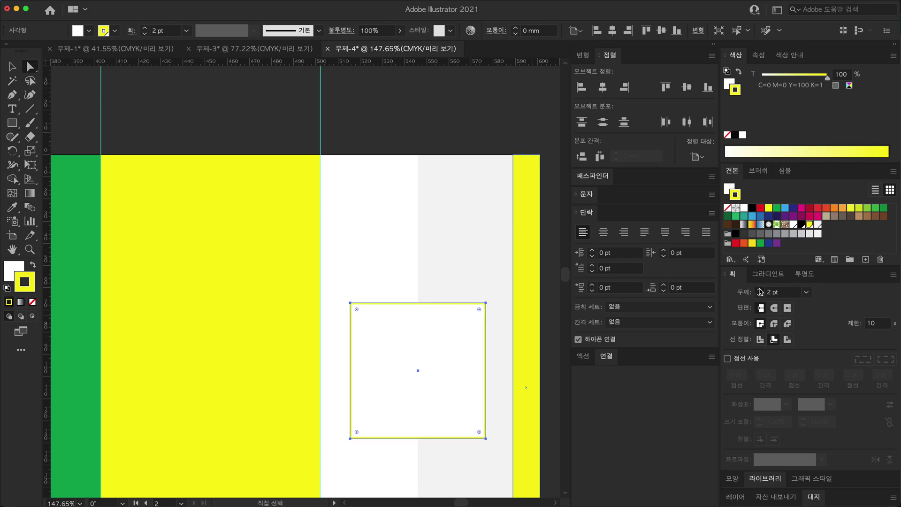
{"action": "left_click", "coordinate": [760, 290]}
{"action": "left_click", "coordinate": [760, 289]}
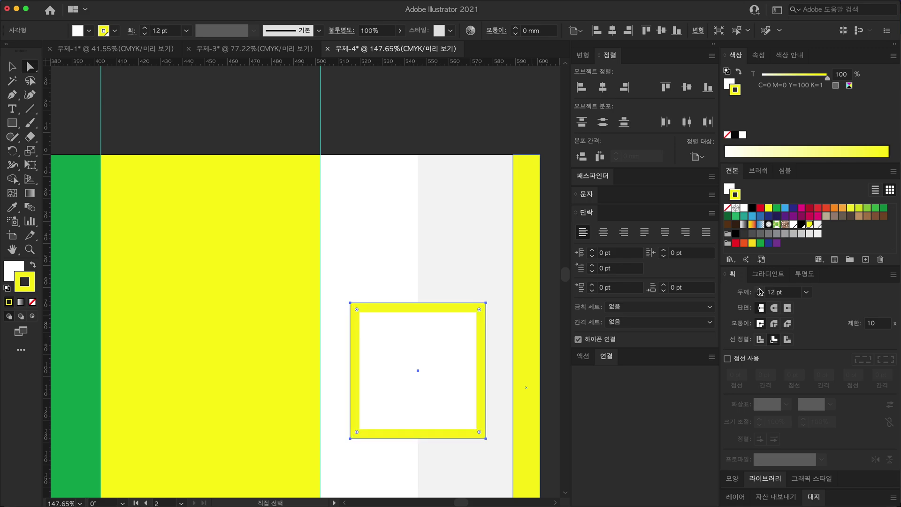
{"action": "scroll", "coordinate": [418, 364], "scroll_direction": "down", "scroll_amount": 4, "text": "alt"}
Step: Fill the yellow-bordered square with light grey sampled by eyedropper
{"action": "key", "text": "ctrl+shift+a"}
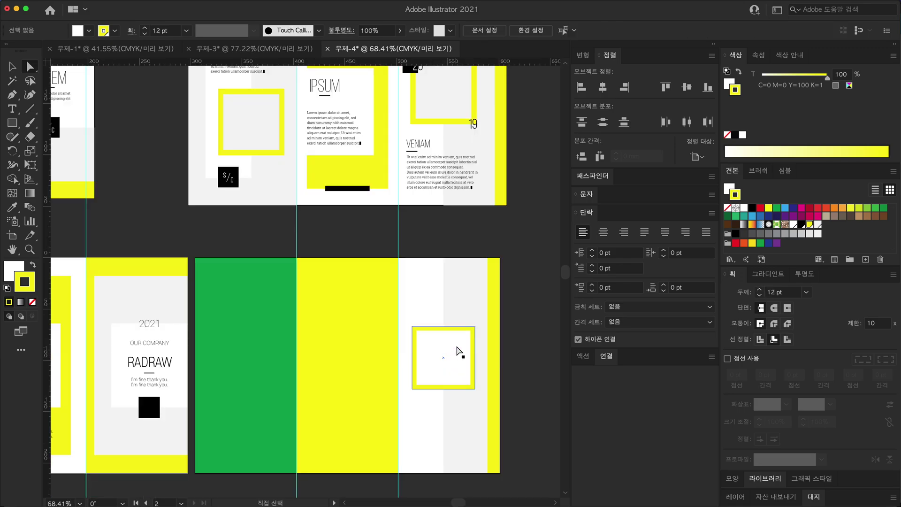
{"action": "left_click", "coordinate": [444, 362]}
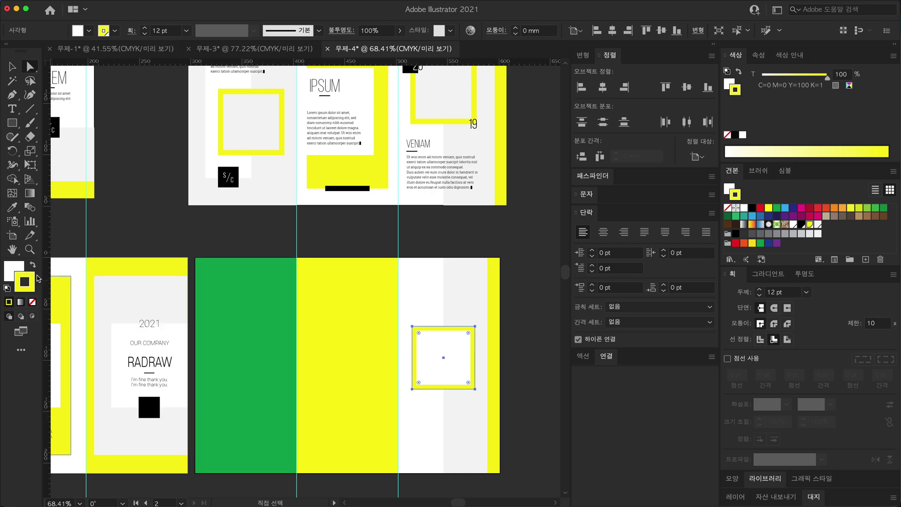
{"action": "key", "text": "x"}
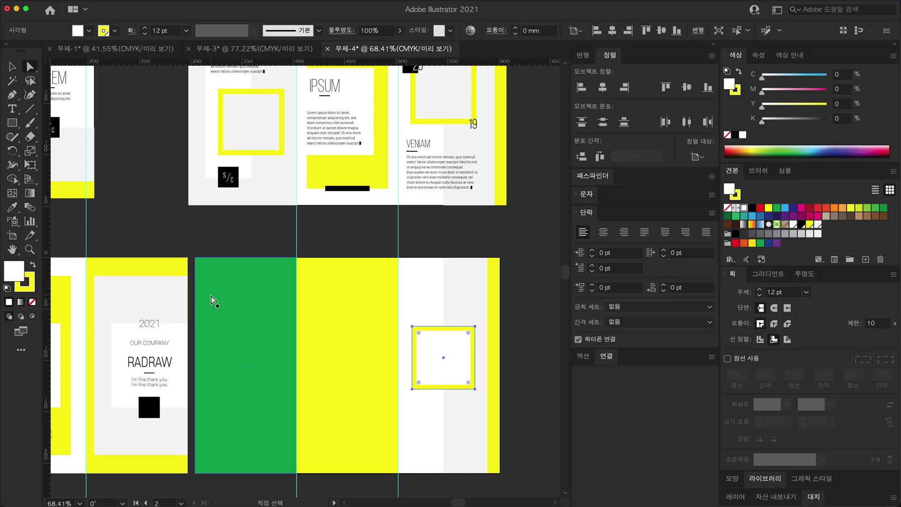
{"action": "key", "text": "i"}
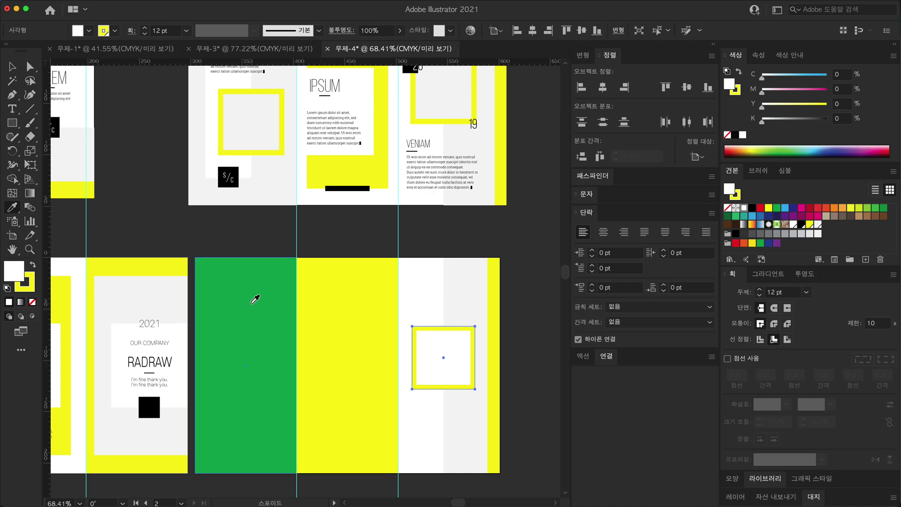
{"action": "left_click", "coordinate": [254, 299]}
{"action": "left_click", "coordinate": [477, 299]}
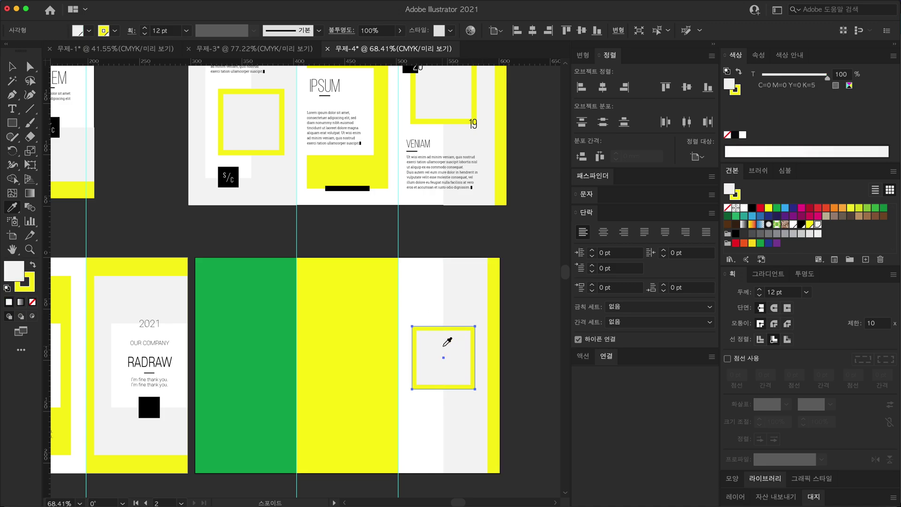
{"action": "key", "text": "a"}
{"action": "scroll", "coordinate": [463, 379], "scroll_direction": "down", "scroll_amount": 2}
{"action": "scroll", "coordinate": [441, 342], "scroll_direction": "up", "scroll_amount": 5}
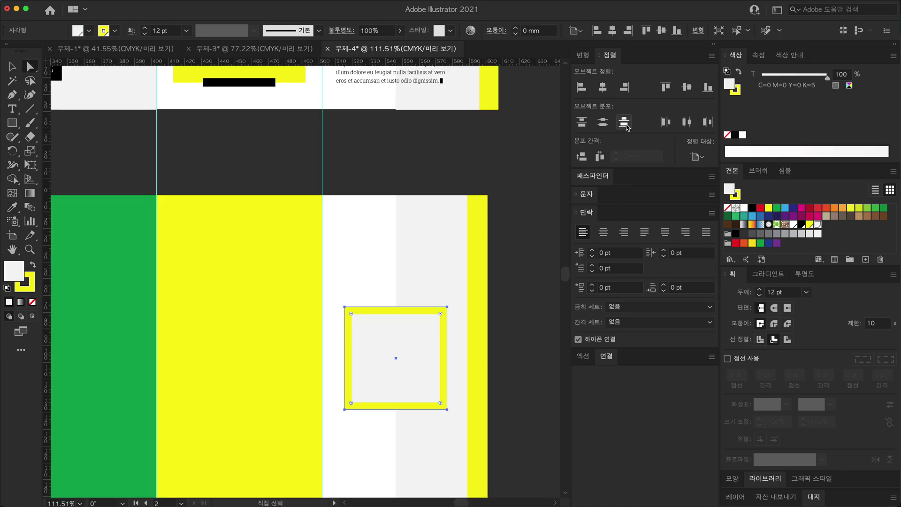
{"action": "scroll", "coordinate": [378, 342], "scroll_direction": "down", "scroll_amount": 3}
Step: Deselect the framed square and zoom in on its top-left corner
{"action": "scroll", "coordinate": [413, 328], "scroll_direction": "up", "scroll_amount": 2}
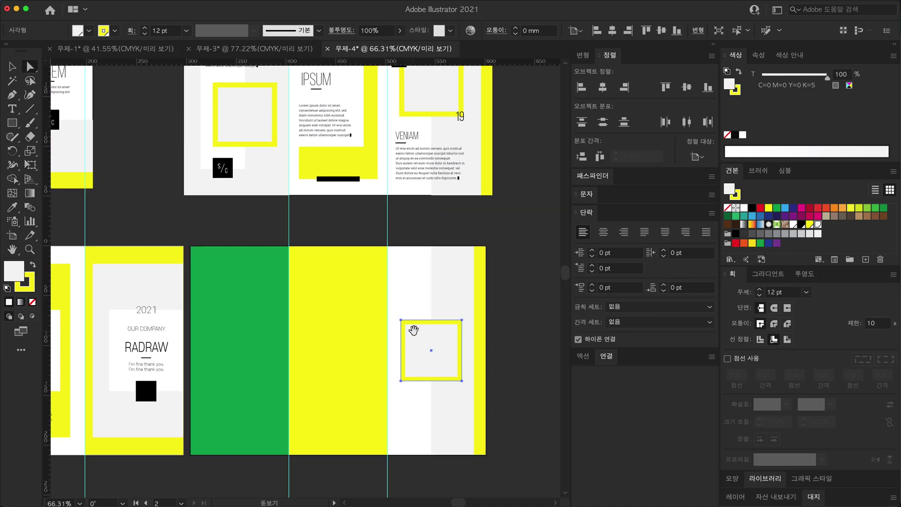
{"action": "left_click", "coordinate": [510, 363]}
{"action": "scroll", "coordinate": [497, 375], "scroll_direction": "up", "scroll_amount": 2}
{"action": "scroll", "coordinate": [488, 382], "scroll_direction": "up", "scroll_amount": 2}
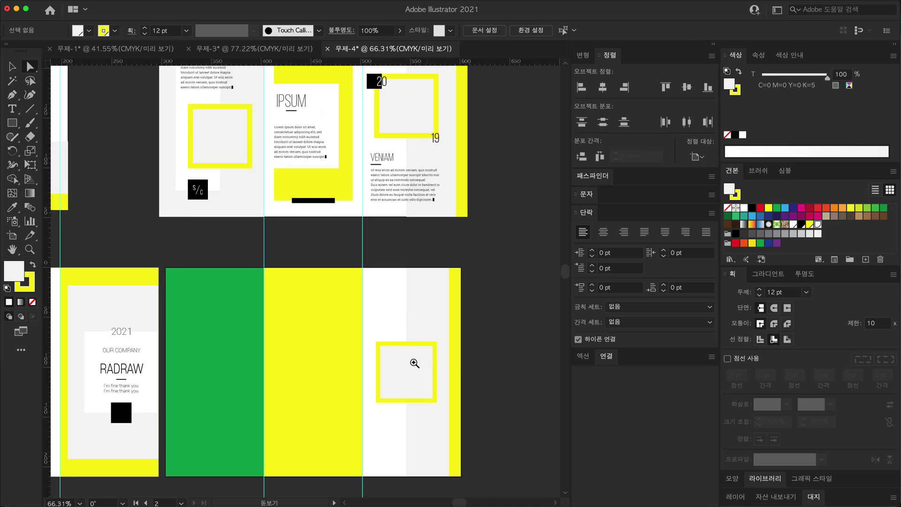
{"action": "scroll", "coordinate": [487, 312], "scroll_direction": "up", "scroll_amount": 4}
{"action": "key", "text": "m"}
{"action": "scroll", "coordinate": [398, 322], "scroll_direction": "down", "scroll_amount": 5}
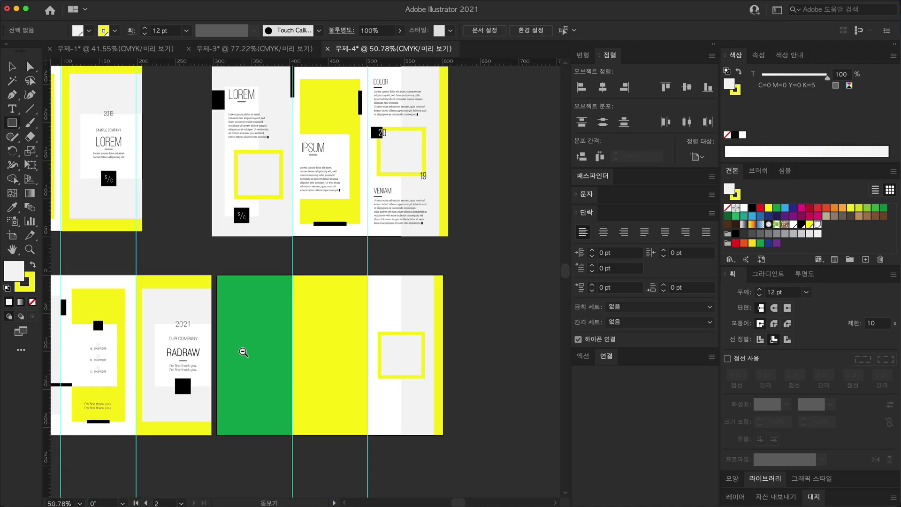
{"action": "key", "text": "a"}
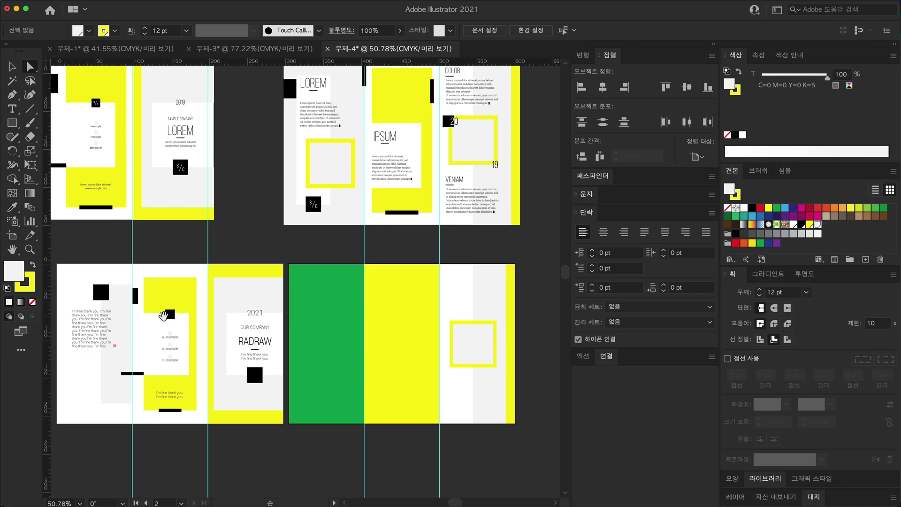
{"action": "scroll", "coordinate": [344, 332], "scroll_direction": "up", "scroll_amount": 3}
{"action": "scroll", "coordinate": [439, 306], "scroll_direction": "up", "scroll_amount": 9}
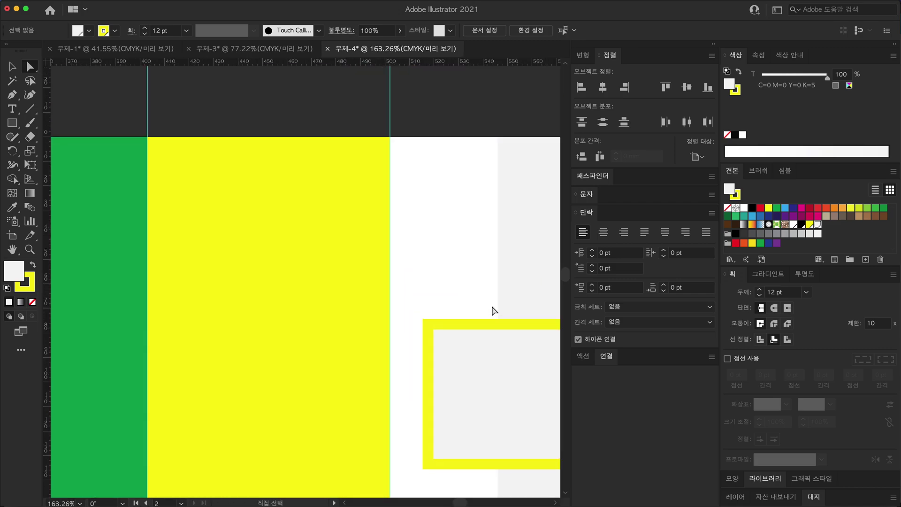
Step: Draw a small black, stroke-free square overlapping the frame's top-left corner
{"action": "key", "text": "m"}
{"action": "left_click_drag", "start_coordinate": [403, 320], "coordinate": [435, 350]}
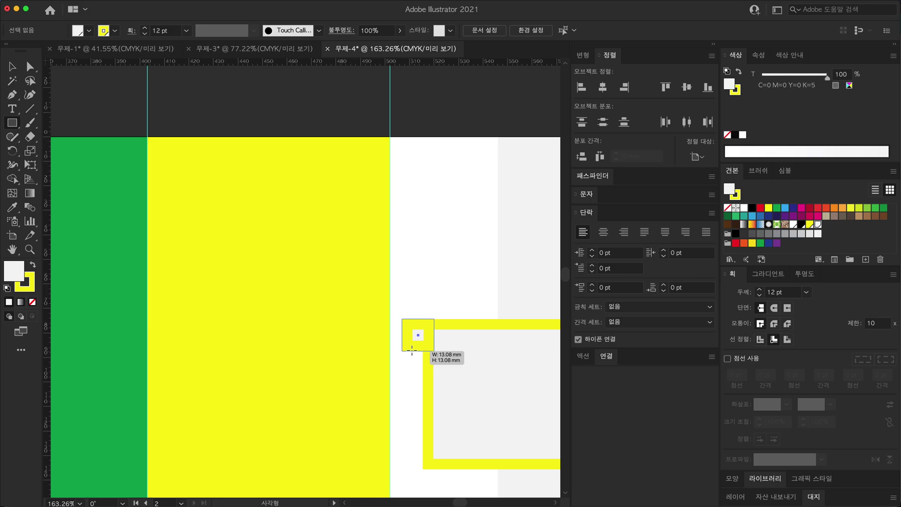
{"action": "left_click", "coordinate": [752, 208]}
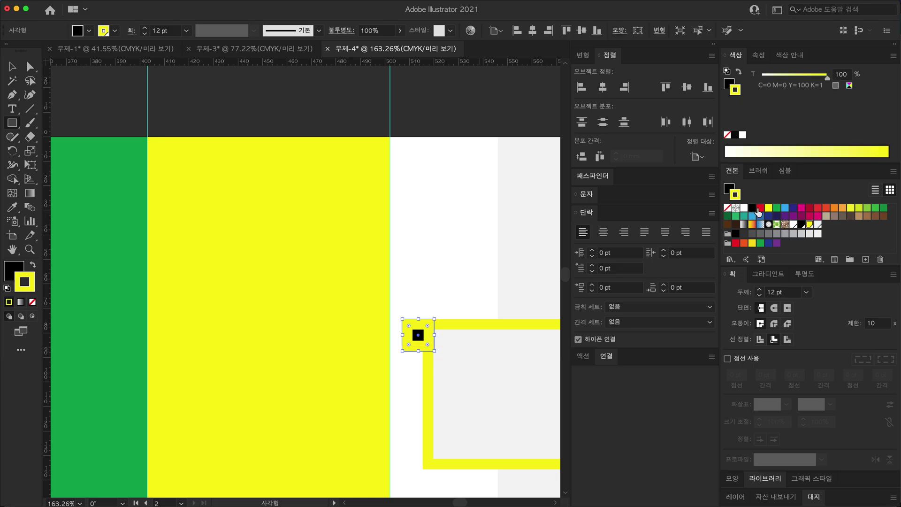
{"action": "key", "text": "ctrl+shift+a"}
{"action": "scroll", "coordinate": [482, 317], "scroll_direction": "down", "scroll_amount": 5}
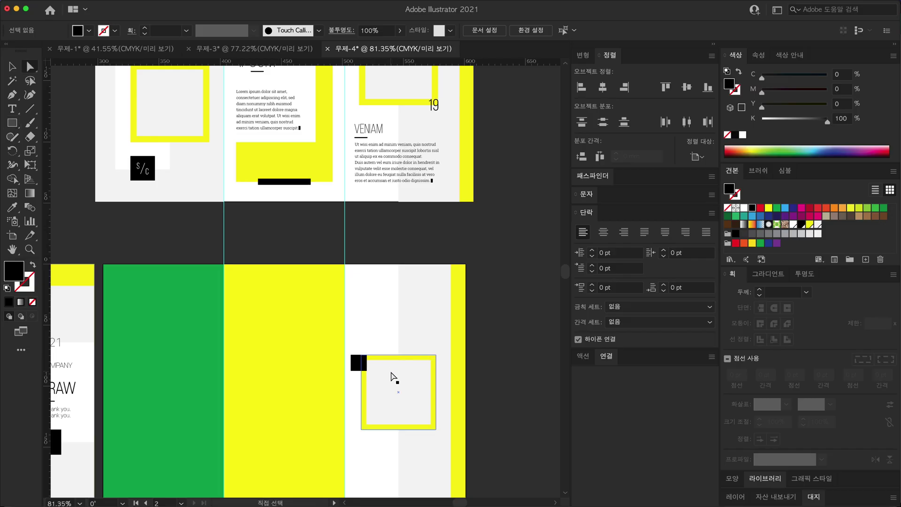
{"action": "left_click_drag", "start_coordinate": [396, 374], "coordinate": [365, 446]}
Step: Delete the yellow rectangle beside the green panel, then undo to restore it
{"action": "scroll", "coordinate": [366, 446], "scroll_direction": "down", "scroll_amount": 3}
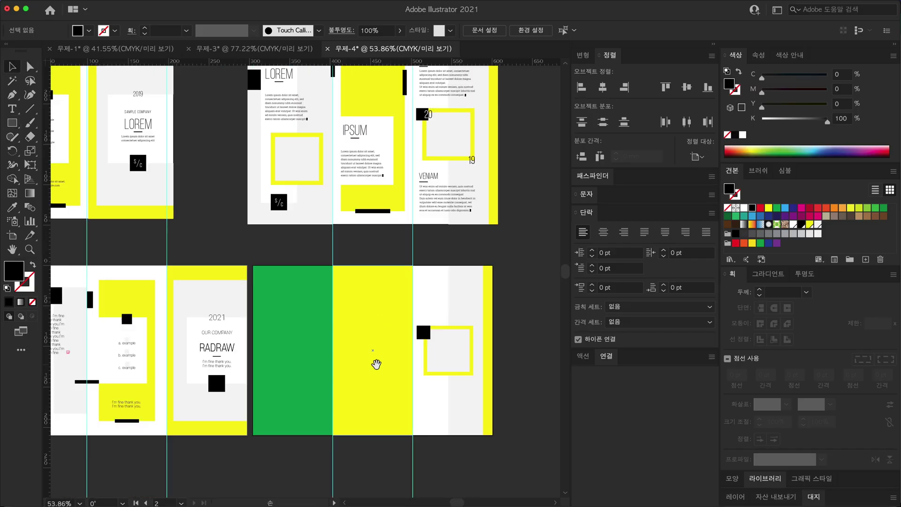
{"action": "left_click", "coordinate": [421, 322]}
{"action": "key", "text": "Delete"}
{"action": "left_click", "coordinate": [212, 300]}
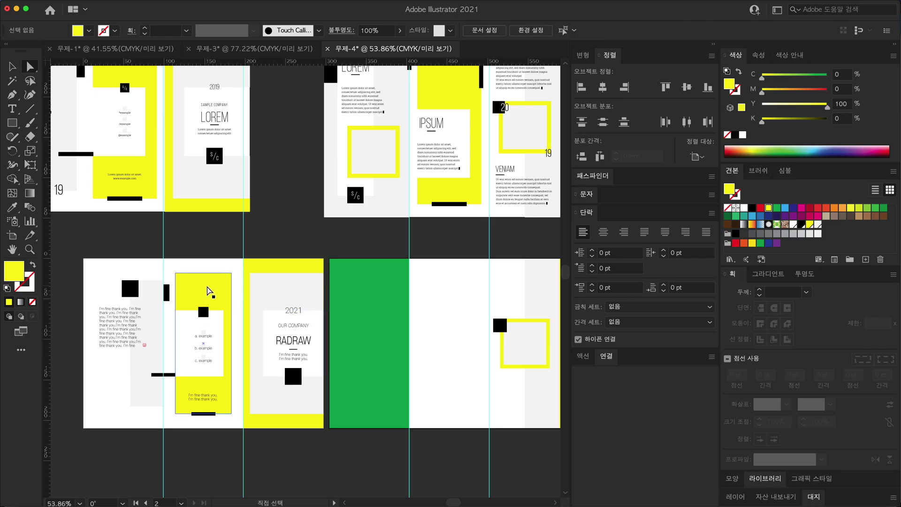
{"action": "key", "text": "ctrl+z"}
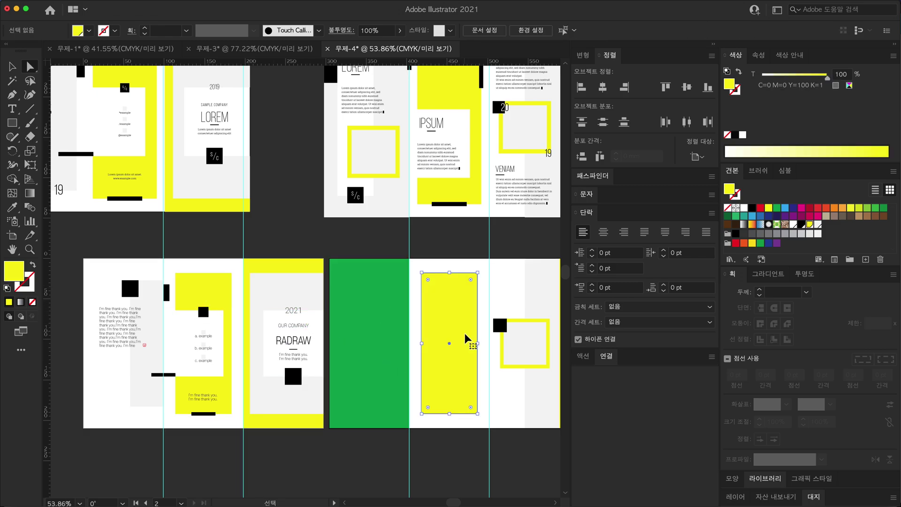
Step: Paste a copy of the small black bar onto the yellow panel's edge
{"action": "mouse_move", "coordinate": [467, 338]}
{"action": "left_mouse_down"}
{"action": "mouse_move", "coordinate": [428, 388]}
{"action": "mouse_move", "coordinate": [428, 380]}
{"action": "left_mouse_up"}
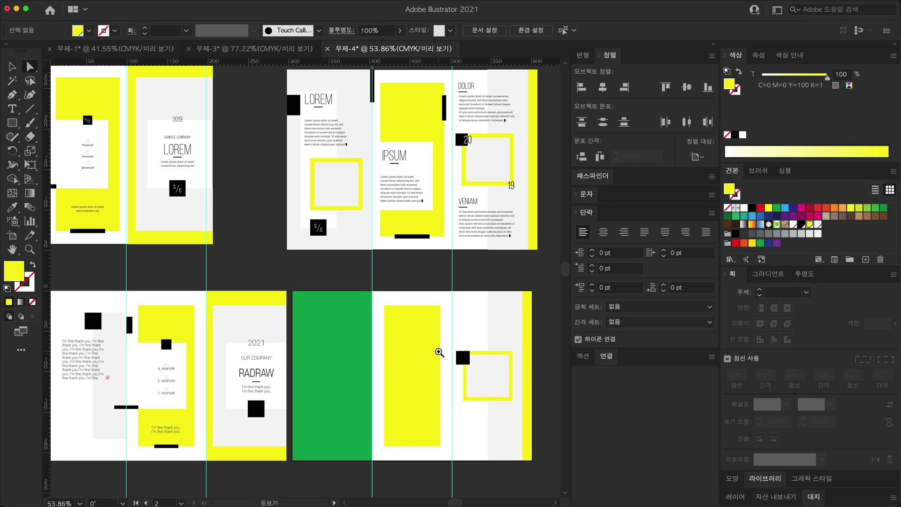
{"action": "scroll", "coordinate": [401, 363], "scroll_direction": "down", "scroll_amount": 2}
{"action": "scroll", "coordinate": [403, 329], "scroll_direction": "down", "scroll_amount": 2}
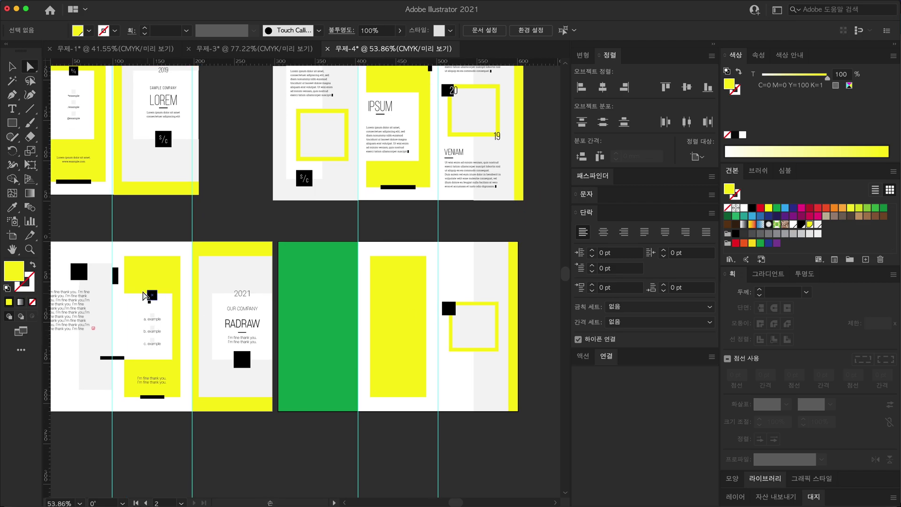
{"action": "scroll", "coordinate": [155, 333], "scroll_direction": "up", "scroll_amount": 4}
{"action": "scroll", "coordinate": [155, 333], "scroll_direction": "left", "scroll_amount": 2}
{"action": "left_click", "coordinate": [141, 329]}
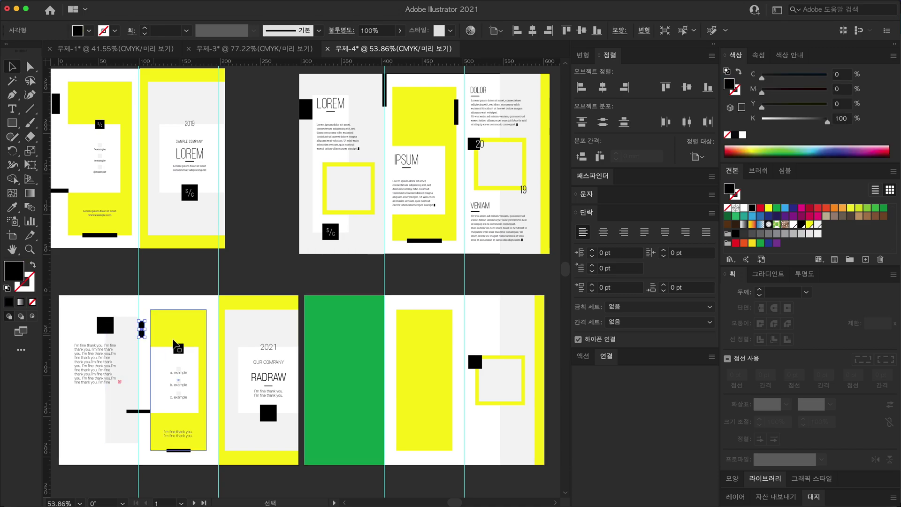
{"action": "key", "text": "ctrl+c"}
{"action": "key", "text": "ctrl+v"}
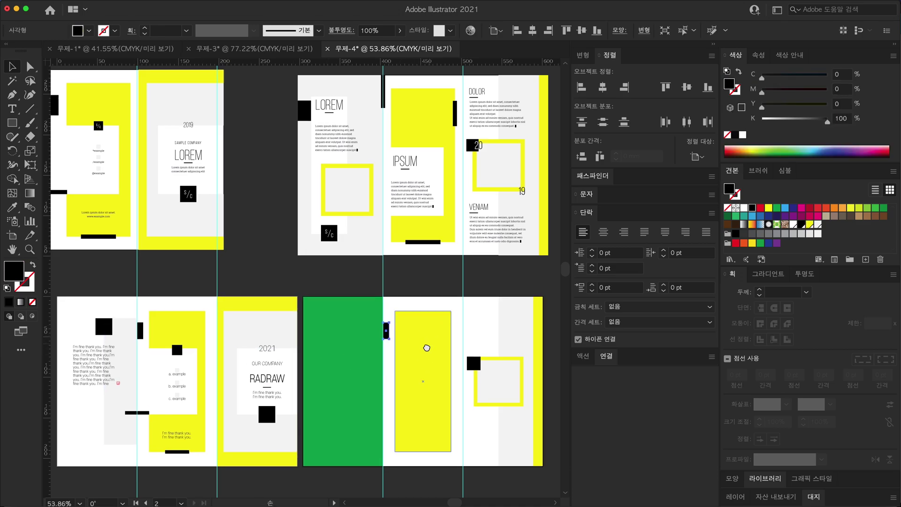
{"action": "scroll", "coordinate": [422, 346], "scroll_direction": "right", "scroll_amount": 2}
{"action": "left_click_drag", "start_coordinate": [338, 332], "coordinate": [403, 341]}
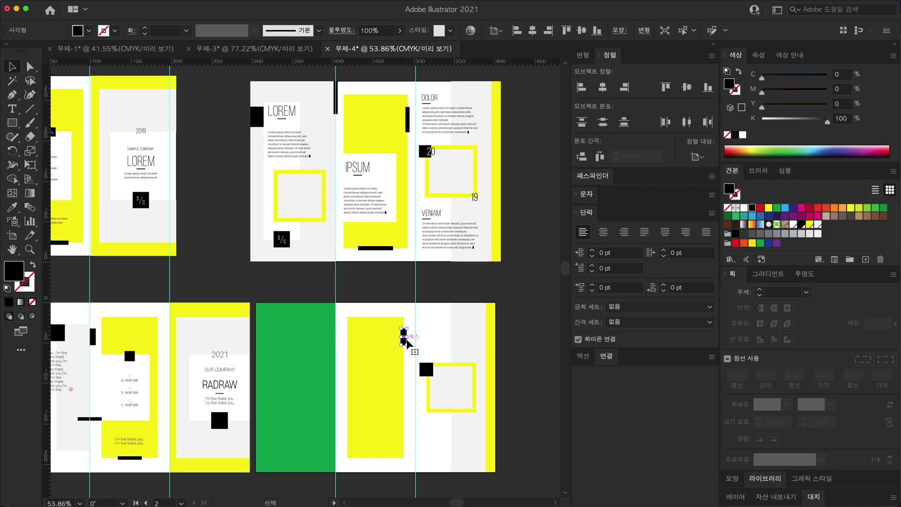
Step: Copy the black bar under the yellow panel onto the right spread
{"action": "scroll", "coordinate": [407, 344], "scroll_direction": "down", "scroll_amount": 3}
{"action": "scroll", "coordinate": [406, 344], "scroll_direction": "left", "scroll_amount": 2}
{"action": "left_click", "coordinate": [175, 390]}
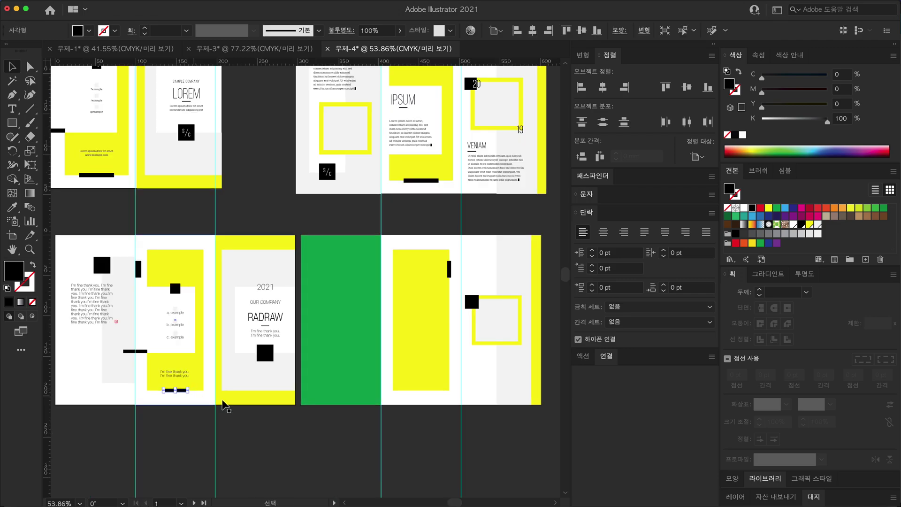
{"action": "key", "text": "ctrl+c"}
{"action": "left_click", "coordinate": [367, 391]}
{"action": "key", "text": "ctrl+shift+v"}
{"action": "scroll", "coordinate": [358, 368], "scroll_direction": "up", "scroll_amount": 2}
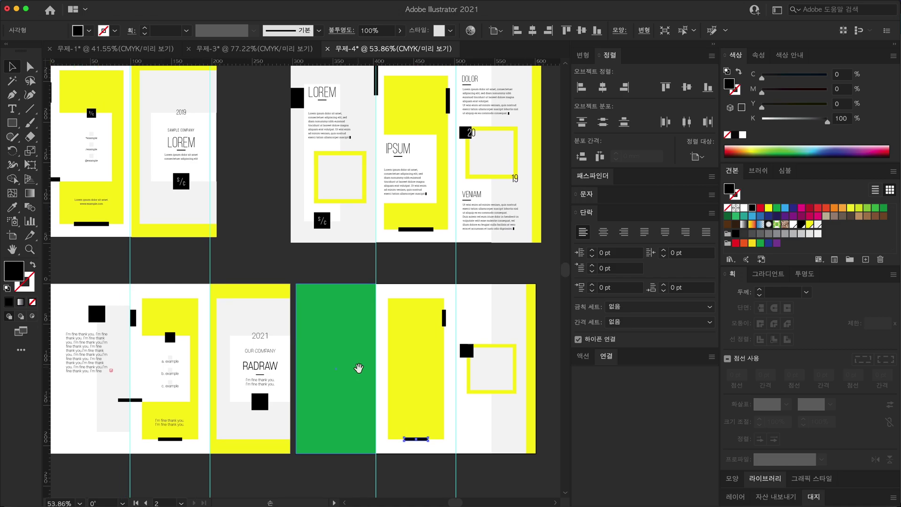
Step: Copy the white rectangle onto the yellow panel, lower it, and copy a black bar to the fold guide
{"action": "left_click", "coordinate": [161, 390]}
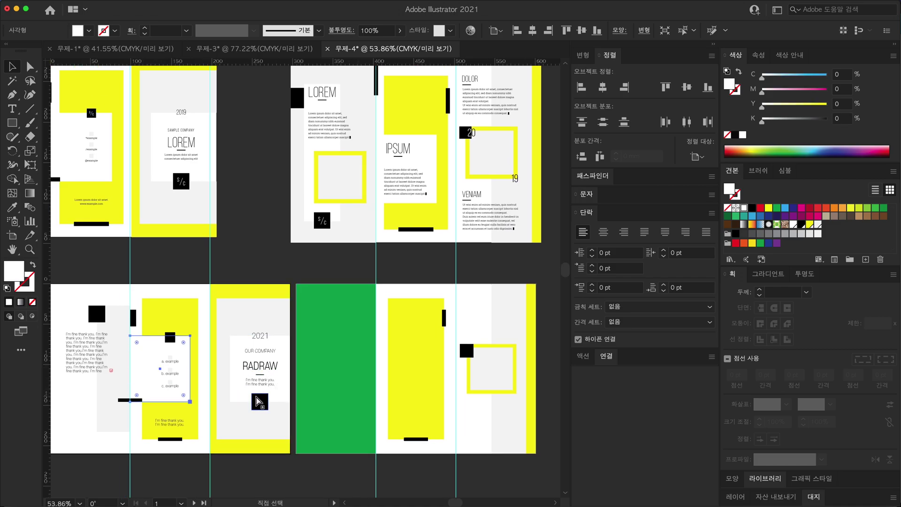
{"action": "left_click_drag", "start_coordinate": [283, 396], "coordinate": [430, 396]}
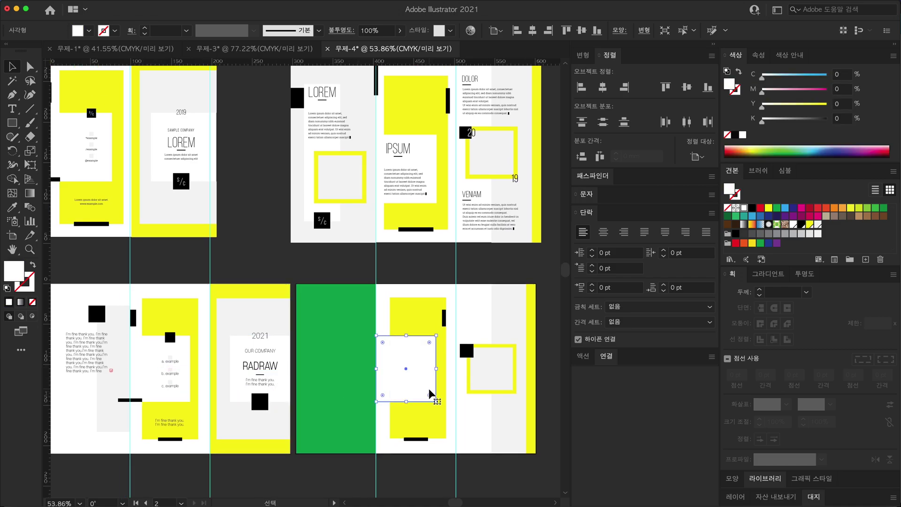
{"action": "key", "text": "a"}
{"action": "key", "text": "ctrl+shift+a"}
{"action": "key", "text": "v"}
{"action": "left_click_drag", "start_coordinate": [415, 368], "coordinate": [416, 385]}
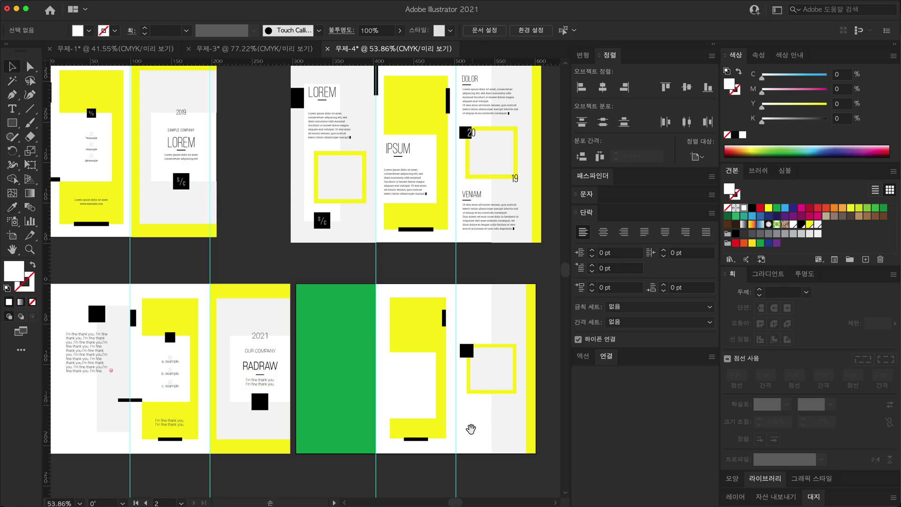
{"action": "scroll", "coordinate": [468, 428], "scroll_direction": "left", "scroll_amount": 2}
{"action": "left_click_drag", "start_coordinate": [468, 331], "coordinate": [396, 332]}
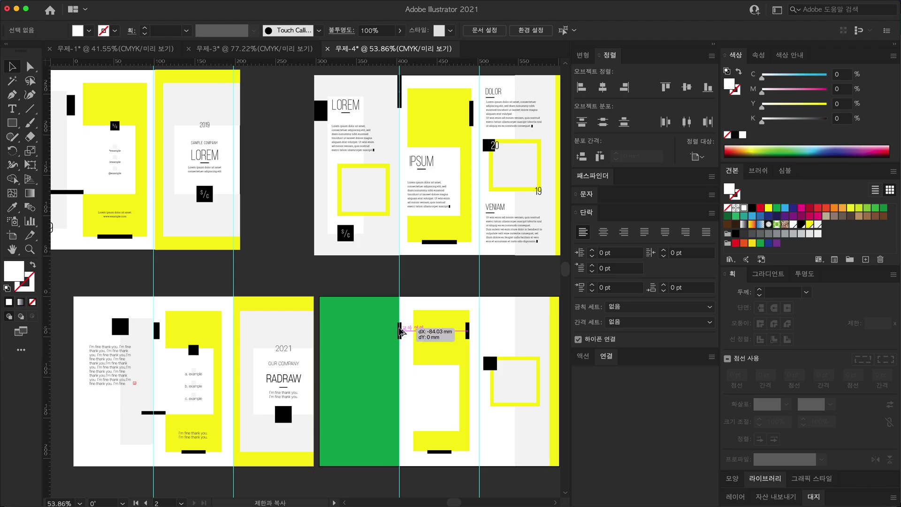
Step: Stretch the copied black bar up to the artboard's top edge and trim its bottom
{"action": "scroll", "coordinate": [374, 324], "scroll_direction": "up", "scroll_amount": 5}
{"action": "left_click_drag", "start_coordinate": [473, 280], "coordinate": [474, 219]}
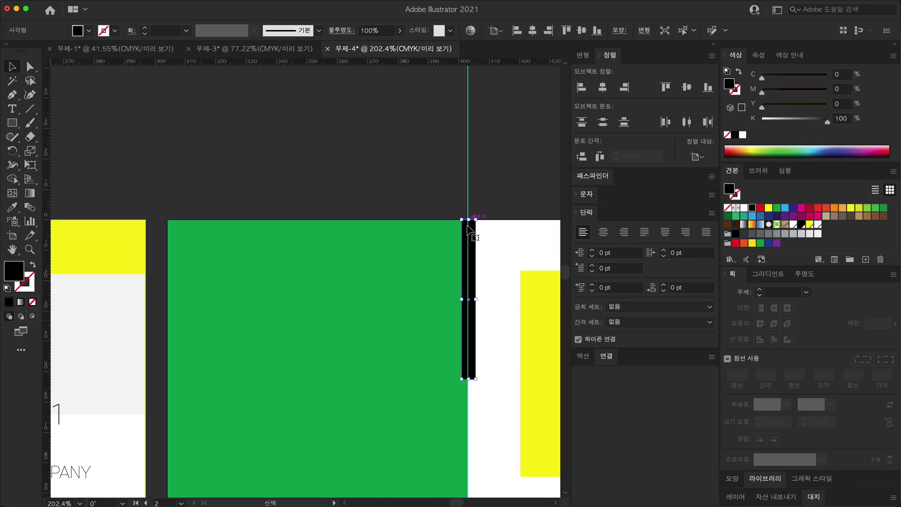
{"action": "left_click_drag", "start_coordinate": [469, 379], "coordinate": [476, 337]}
{"action": "left_click_drag", "start_coordinate": [474, 254], "coordinate": [503, 263]}
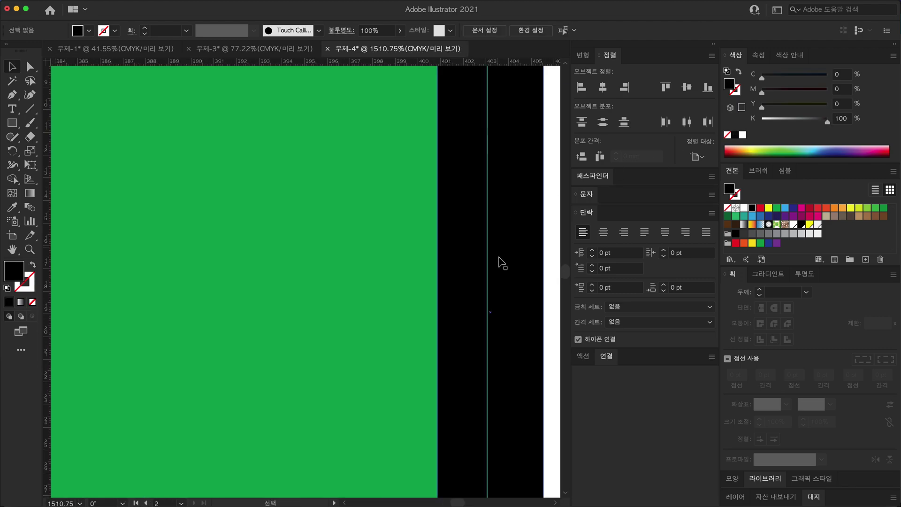
{"action": "left_click", "coordinate": [509, 282]}
{"action": "scroll", "coordinate": [359, 348], "scroll_direction": "down", "scroll_amount": 2}
{"action": "scroll", "coordinate": [358, 348], "scroll_direction": "down", "scroll_amount": 2}
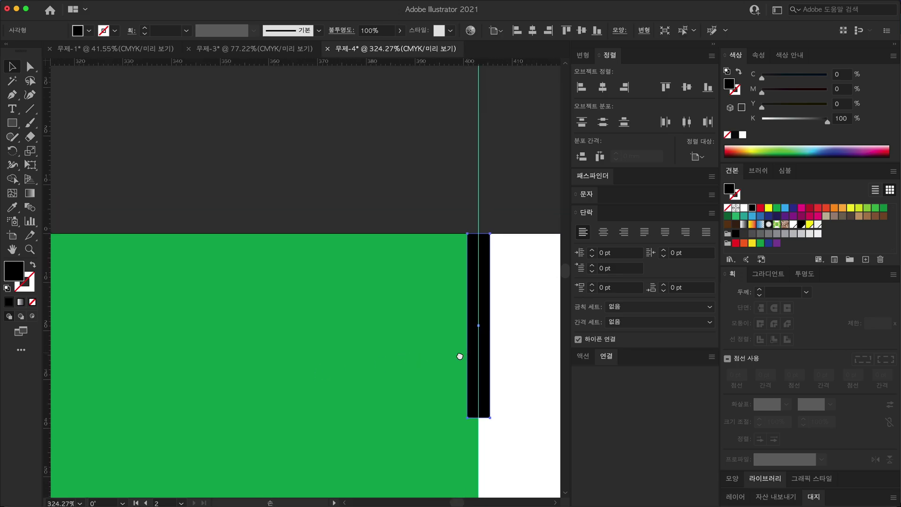
{"action": "scroll", "coordinate": [461, 356], "scroll_direction": "down", "scroll_amount": 2}
{"action": "left_click", "coordinate": [346, 205]}
Step: Fill the green panel with the light grey sampled using the Eyedropper
{"action": "scroll", "coordinate": [402, 298], "scroll_direction": "down", "scroll_amount": 2}
{"action": "scroll", "coordinate": [322, 334], "scroll_direction": "down", "scroll_amount": 2}
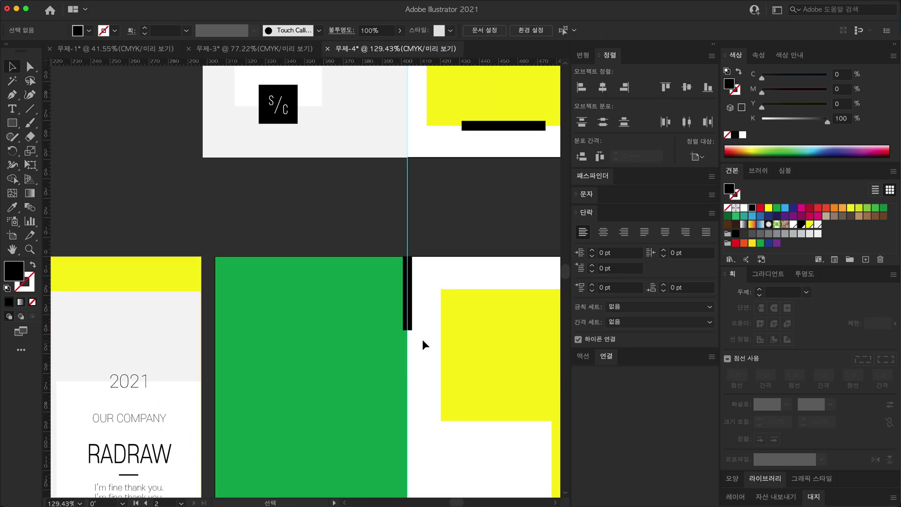
{"action": "scroll", "coordinate": [422, 342], "scroll_direction": "down", "scroll_amount": 2}
{"action": "scroll", "coordinate": [356, 331], "scroll_direction": "down", "scroll_amount": 2}
{"action": "scroll", "coordinate": [298, 342], "scroll_direction": "down", "scroll_amount": 1}
{"action": "left_click", "coordinate": [379, 337]}
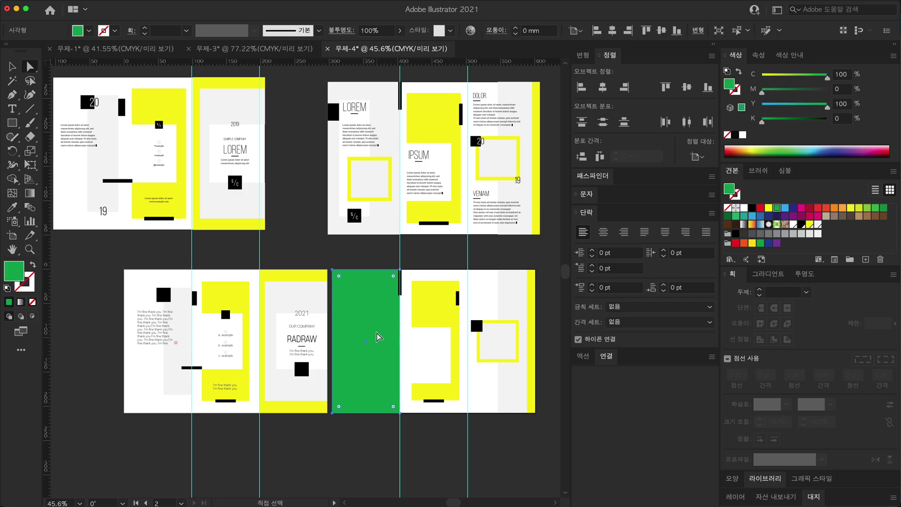
{"action": "key", "text": "i"}
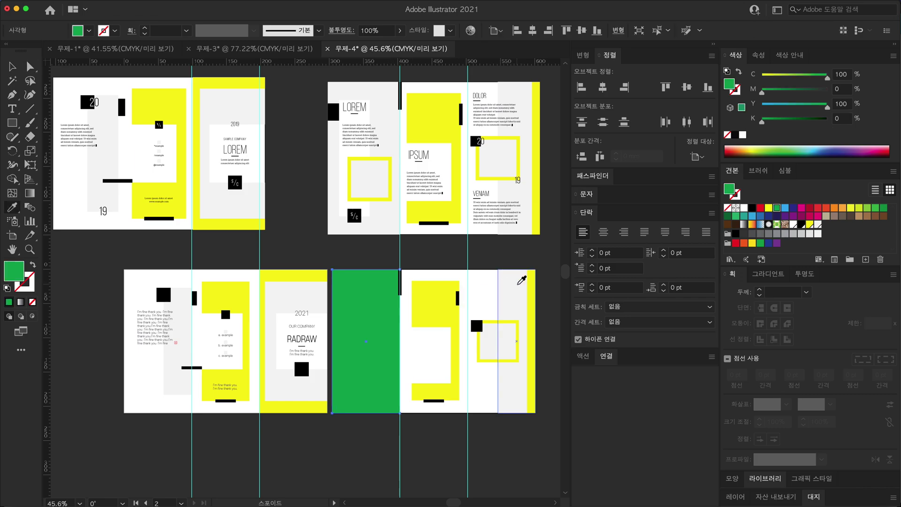
{"action": "left_click", "coordinate": [518, 283]}
{"action": "key", "text": "a"}
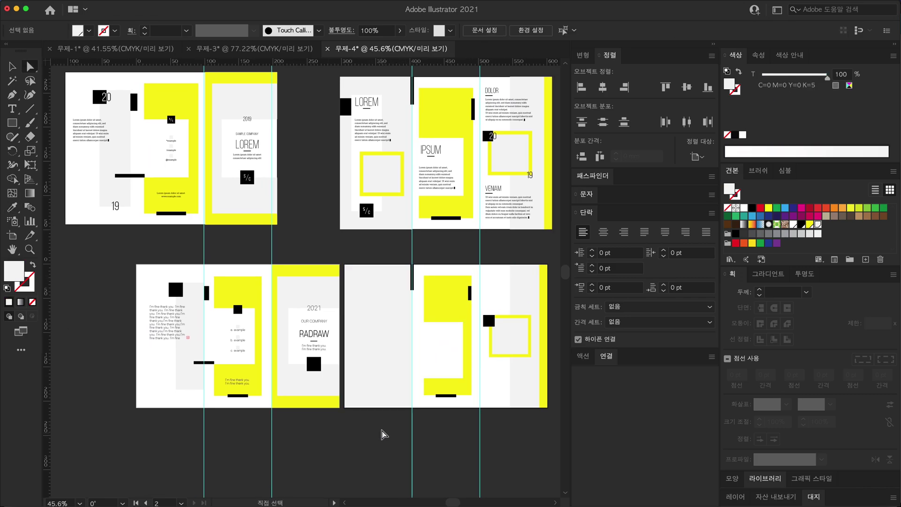
Step: Copy the yellow rectangle into the left grey panel, make it white, and resize its top edge
{"action": "left_click", "coordinate": [441, 318]}
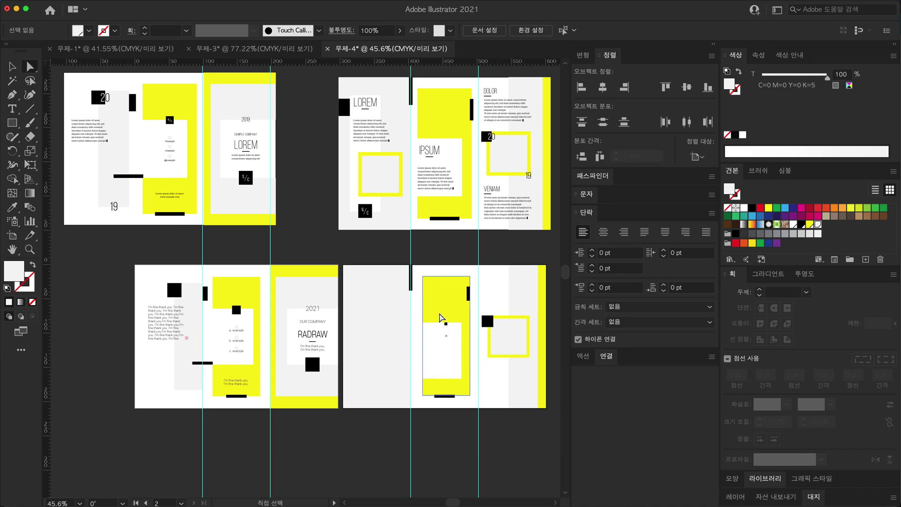
{"action": "left_click", "coordinate": [437, 300]}
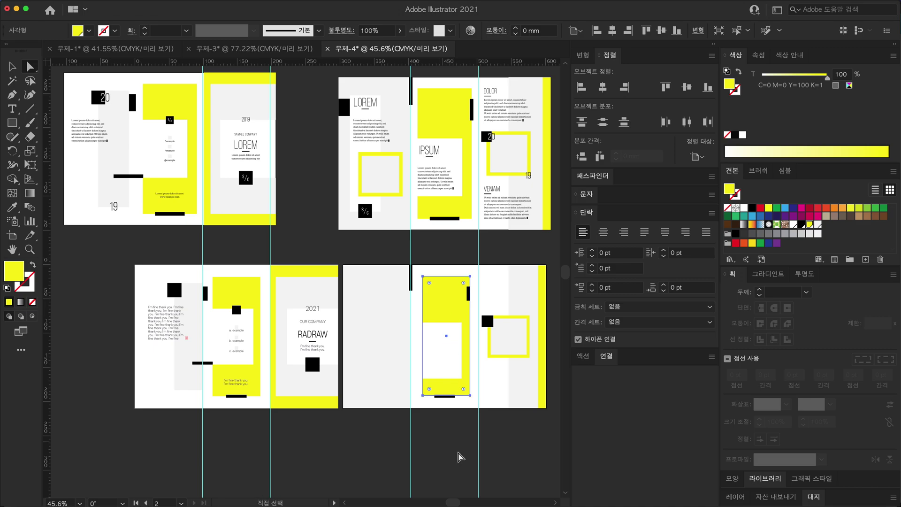
{"action": "key", "text": "v"}
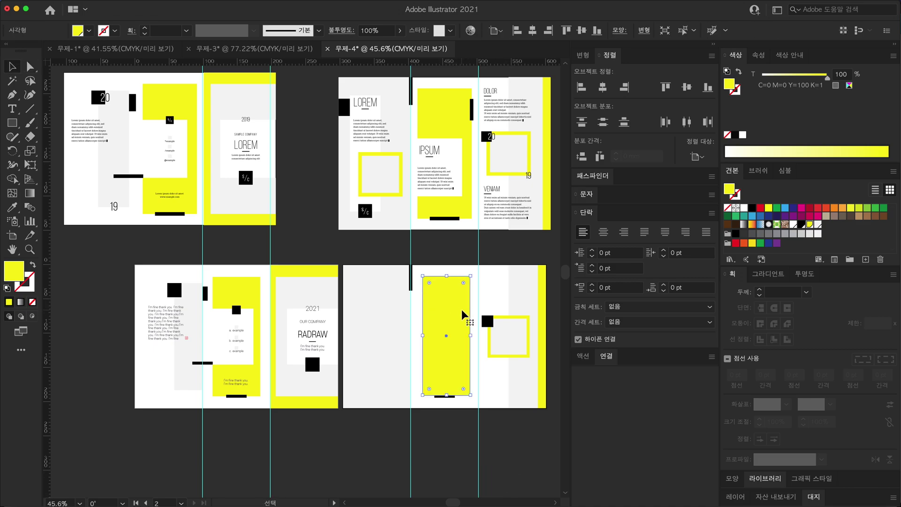
{"action": "mouse_move", "coordinate": [469, 316]}
{"action": "left_mouse_down"}
{"action": "mouse_move", "coordinate": [389, 317]}
{"action": "mouse_move", "coordinate": [381, 335]}
{"action": "left_mouse_up"}
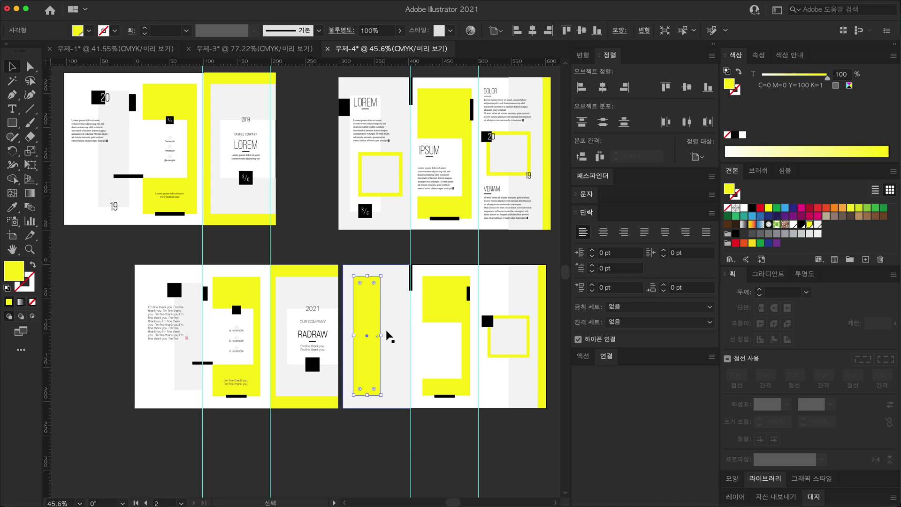
{"action": "key", "text": "i"}
{"action": "left_click", "coordinate": [433, 334]}
{"action": "key", "text": "v"}
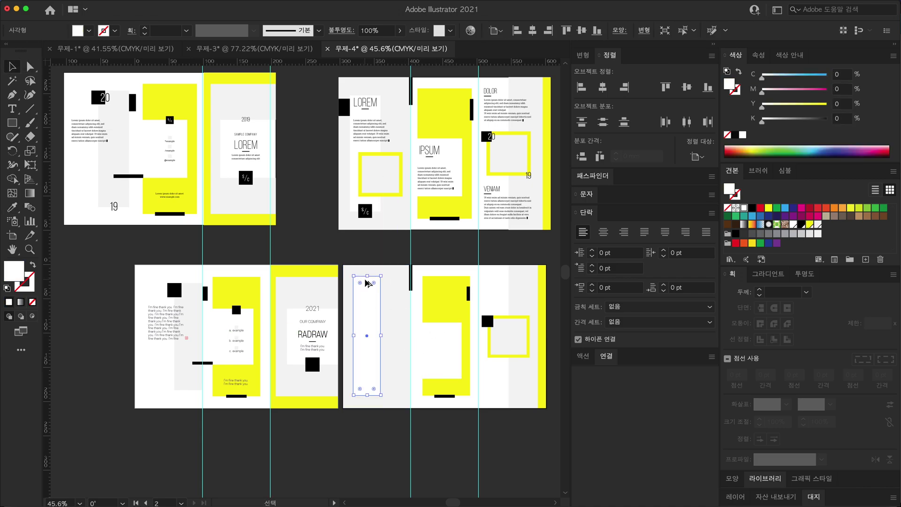
{"action": "left_click_drag", "start_coordinate": [367, 276], "coordinate": [369, 284]}
Step: Copy the yellow-outlined square onto the left panel and nudge it into position
{"action": "key", "text": "a"}
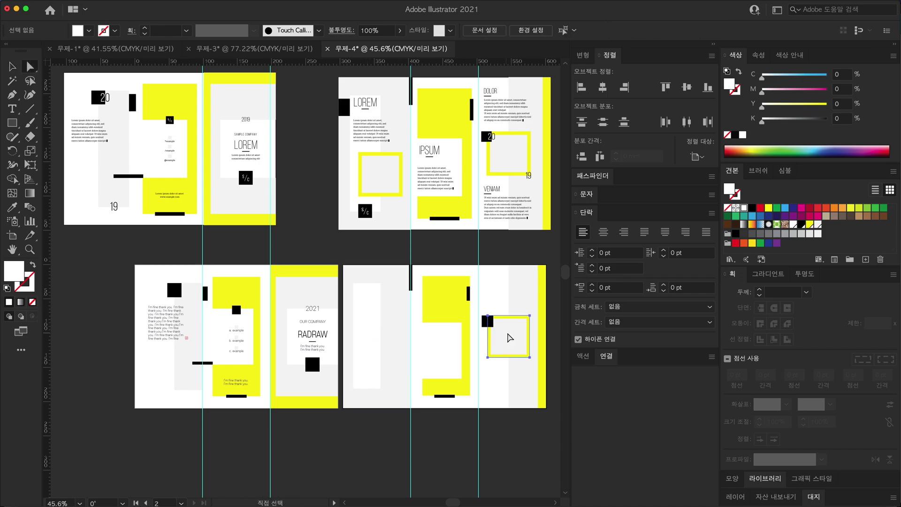
{"action": "left_click", "coordinate": [514, 338], "text": "alt"}
{"action": "left_click_drag", "start_coordinate": [514, 339], "coordinate": [396, 358]}
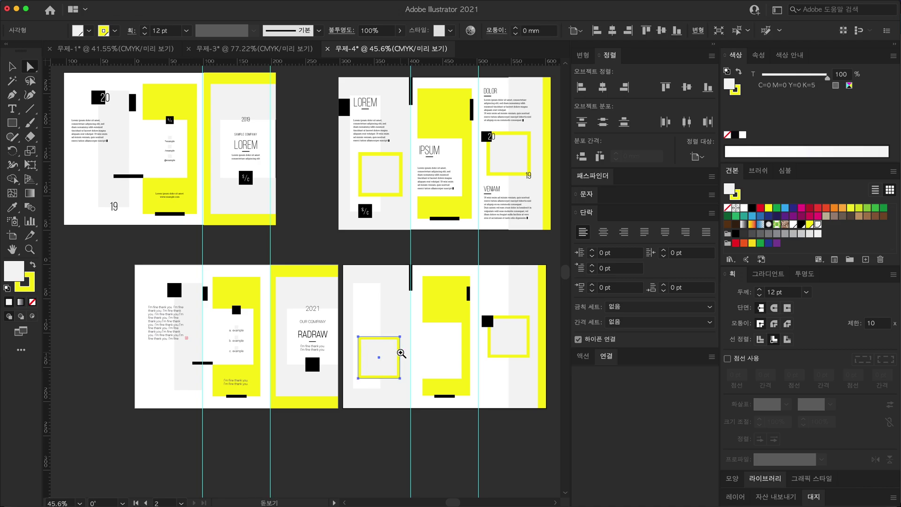
{"action": "mouse_move", "coordinate": [409, 354]}
{"action": "left_mouse_down"}
{"action": "mouse_move", "coordinate": [461, 314]}
{"action": "mouse_move", "coordinate": [460, 324]}
{"action": "left_mouse_up"}
{"action": "left_click_drag", "start_coordinate": [351, 353], "coordinate": [348, 347]}
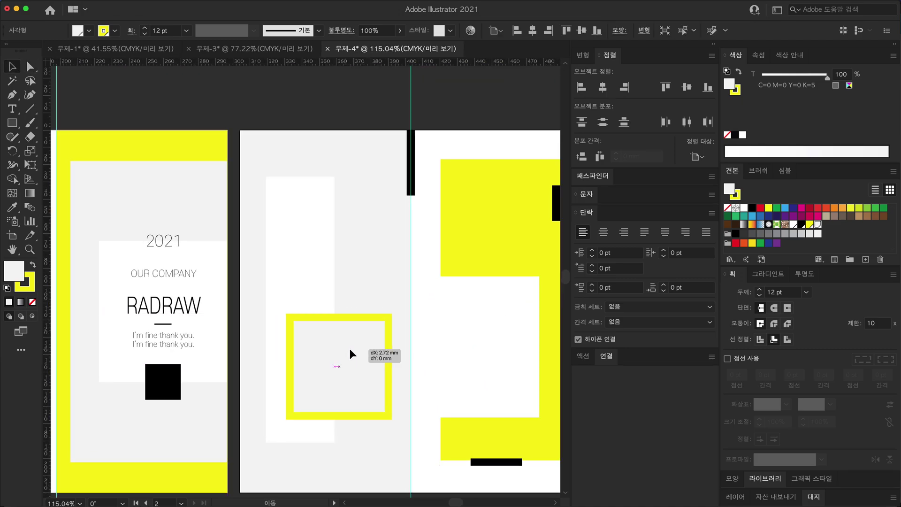
{"action": "scroll", "coordinate": [330, 401], "scroll_direction": "down", "scroll_amount": 5}
{"action": "left_click_drag", "start_coordinate": [330, 400], "coordinate": [330, 391]}
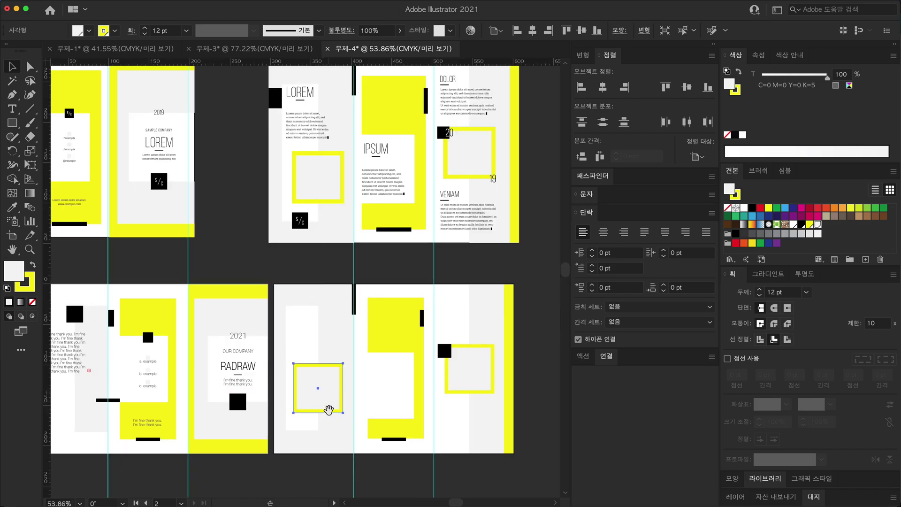
{"action": "scroll", "coordinate": [330, 391], "scroll_direction": "down", "scroll_amount": 1}
Step: Duplicate the small black square onto the fold and the left panel, then zoom out
{"action": "key", "text": "a"}
{"action": "scroll", "coordinate": [391, 404], "scroll_direction": "left", "scroll_amount": 3}
{"action": "key", "text": "v"}
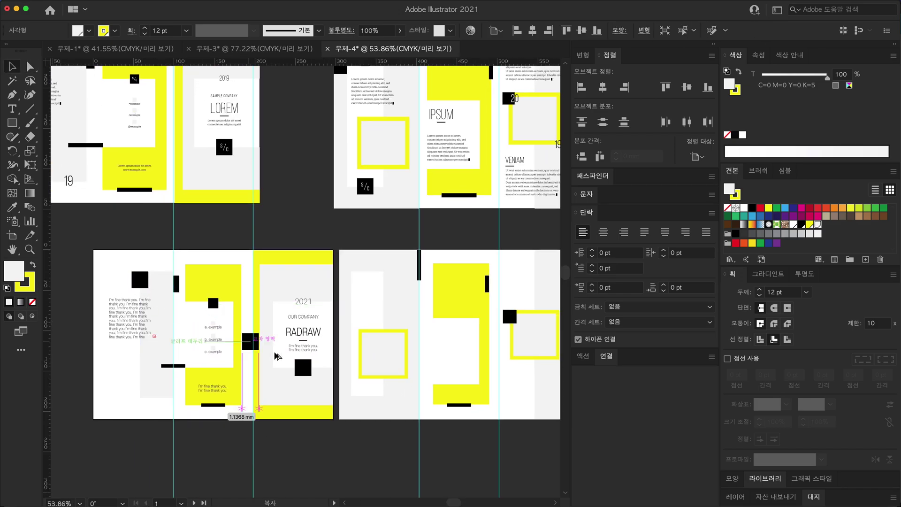
{"action": "left_click_drag", "start_coordinate": [214, 405], "coordinate": [365, 396]}
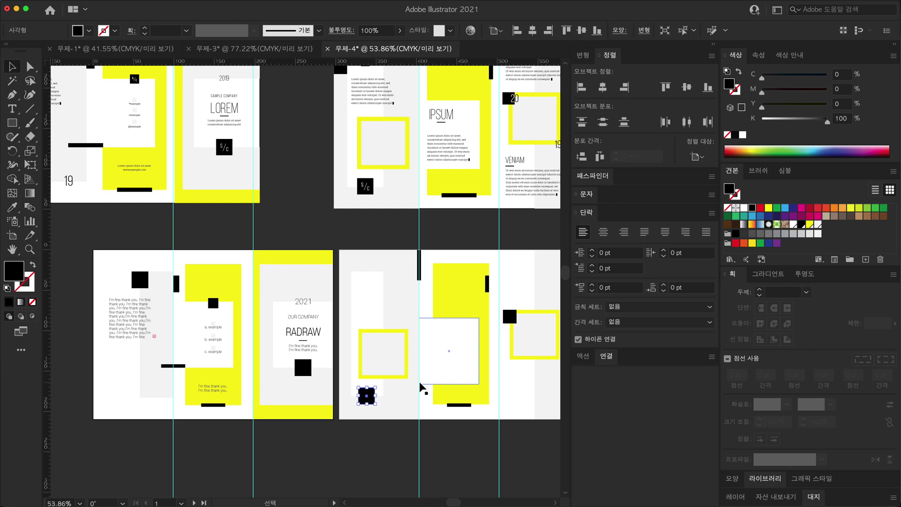
{"action": "left_click", "coordinate": [421, 387]}
{"action": "scroll", "coordinate": [395, 367], "scroll_direction": "up", "scroll_amount": 3}
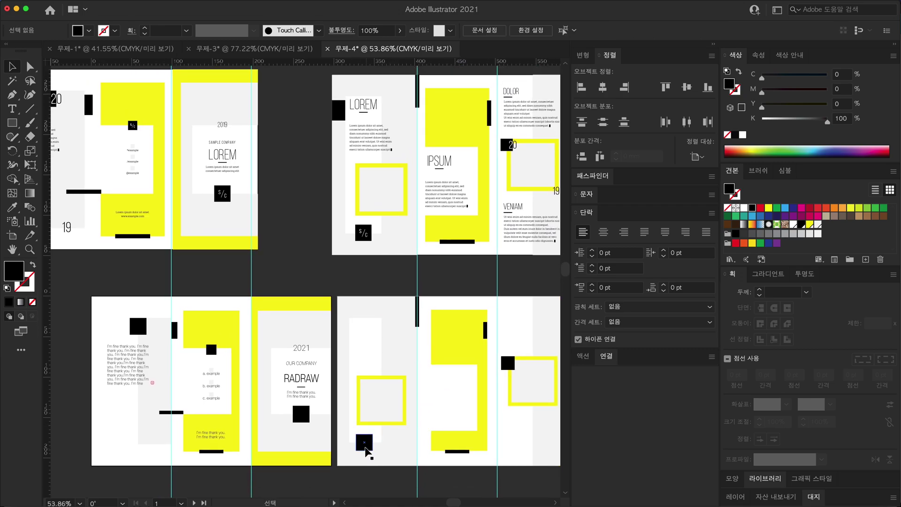
{"action": "left_click_drag", "start_coordinate": [365, 450], "coordinate": [350, 341]}
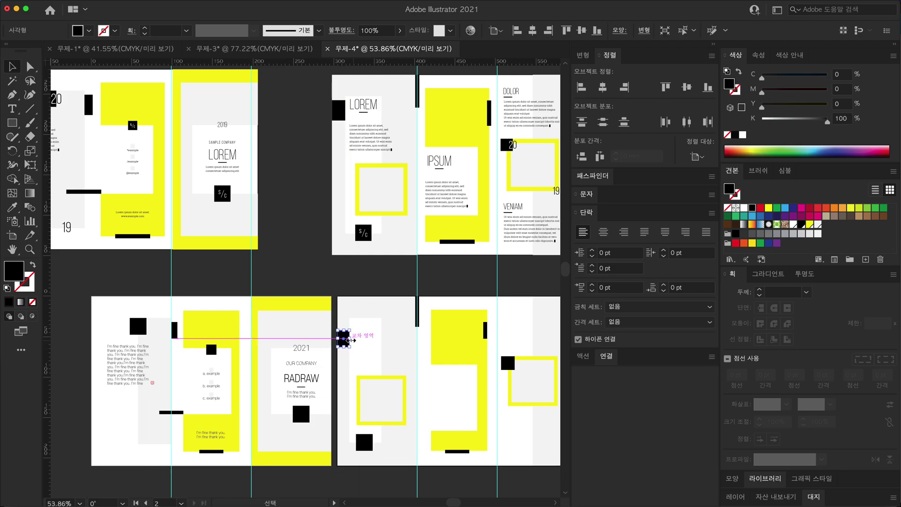
{"action": "key", "text": "ctrl+shift+a"}
{"action": "scroll", "coordinate": [439, 413], "scroll_direction": "down", "scroll_amount": 2}
Step: Select the small text frame on the lower-left spread and re-centre the spreads in view
{"action": "key", "text": "a"}
{"action": "scroll", "coordinate": [431, 454], "scroll_direction": "down", "scroll_amount": 5}
{"action": "scroll", "coordinate": [431, 455], "scroll_direction": "right", "scroll_amount": 5}
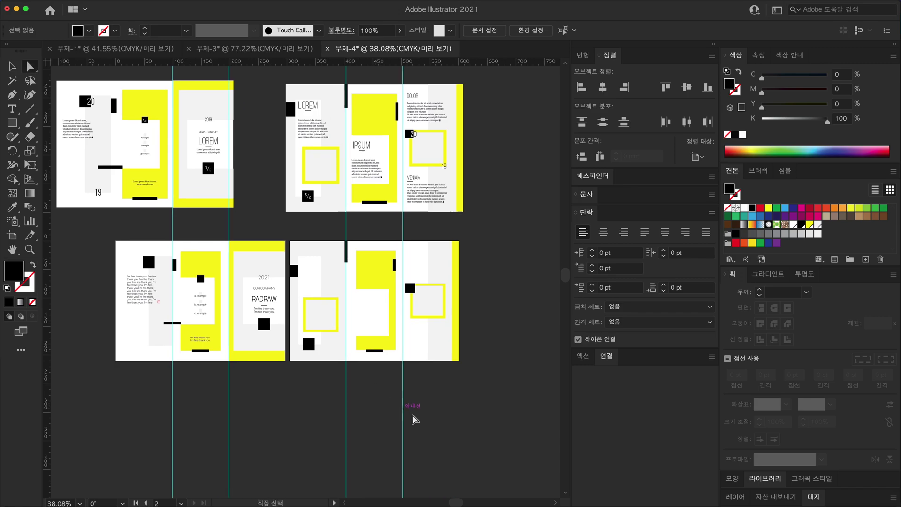
{"action": "key", "text": "v"}
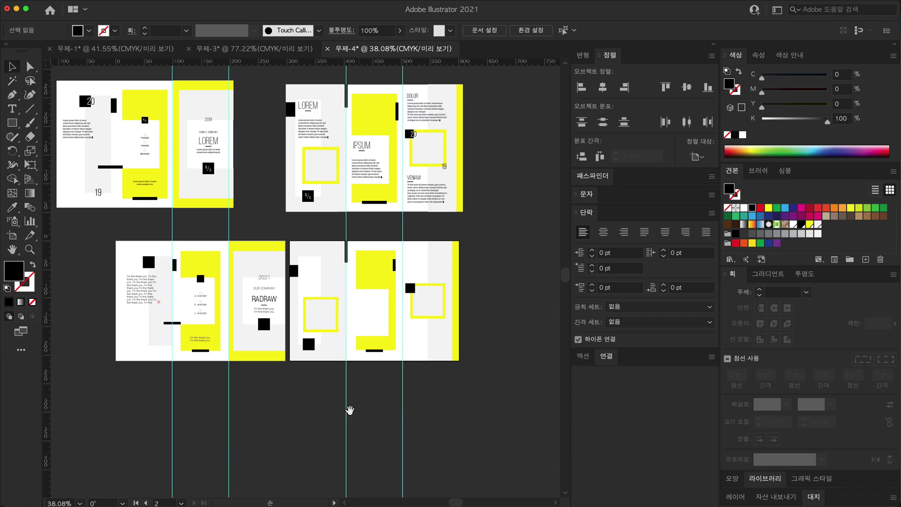
{"action": "scroll", "coordinate": [350, 410], "scroll_direction": "up", "scroll_amount": 2}
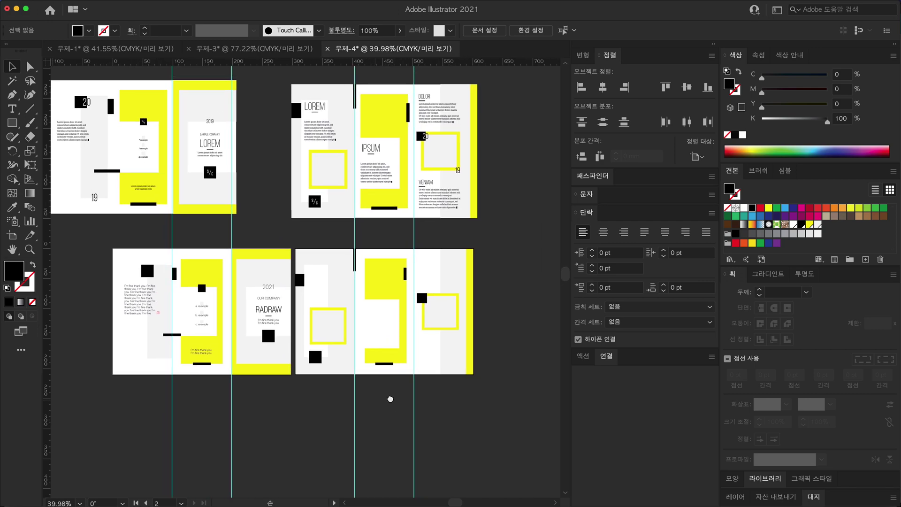
{"action": "left_click_drag", "start_coordinate": [390, 399], "coordinate": [401, 395]}
{"action": "left_click", "coordinate": [150, 292]}
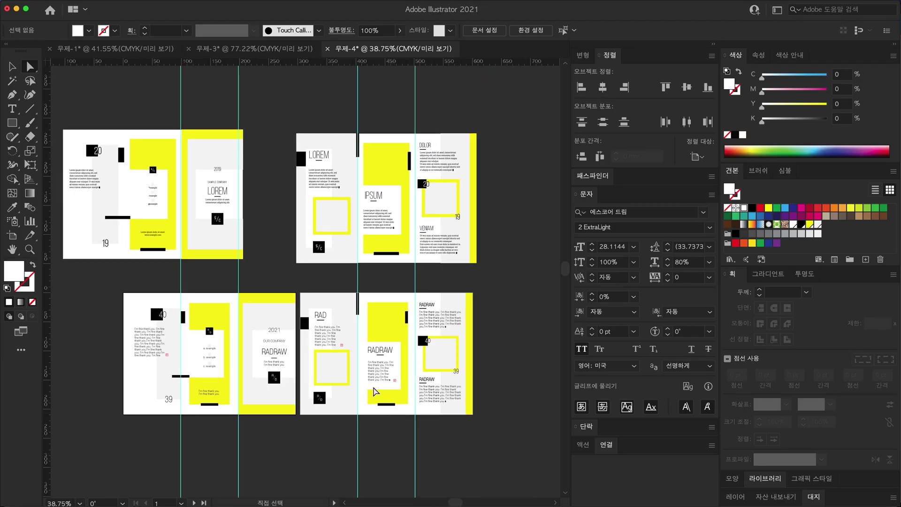
{"action": "key", "text": "v"}
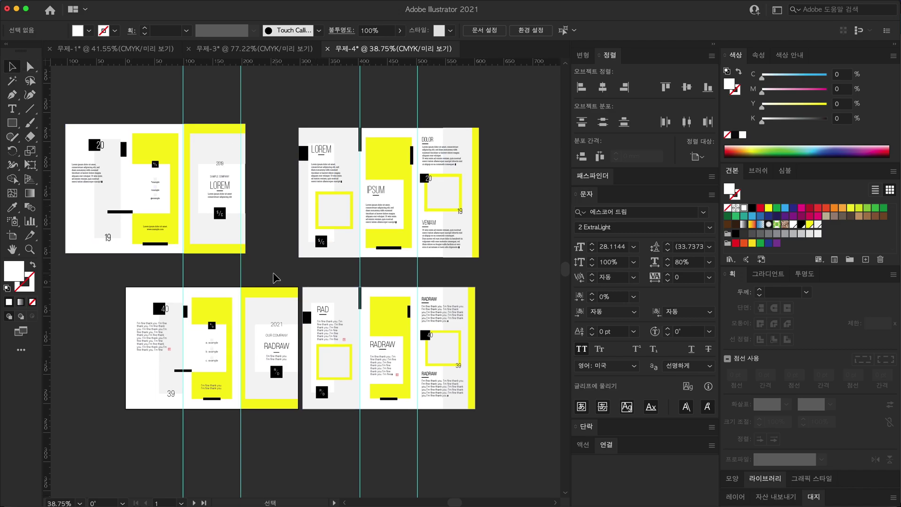
{"action": "scroll", "coordinate": [274, 278], "scroll_direction": "down", "scroll_amount": 2}
{"action": "scroll", "coordinate": [274, 278], "scroll_direction": "left", "scroll_amount": 2}
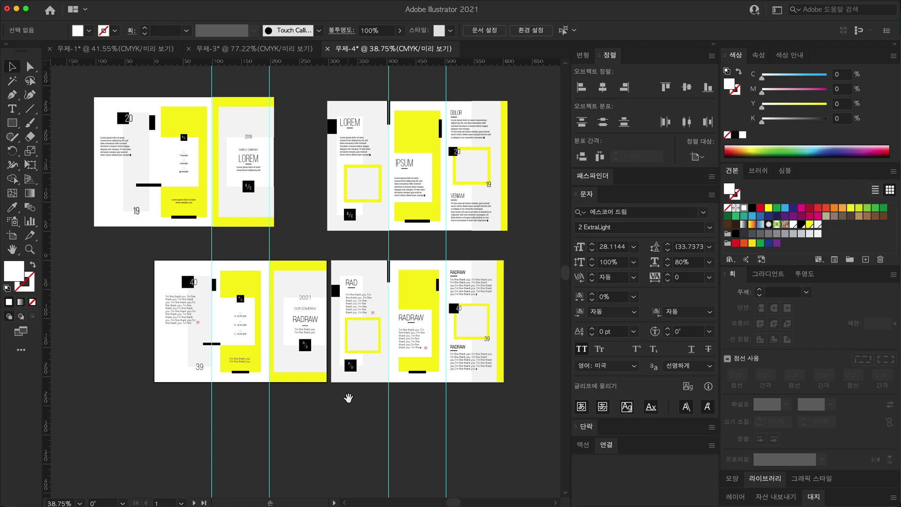
{"action": "left_click_drag", "start_coordinate": [348, 399], "coordinate": [370, 391]}
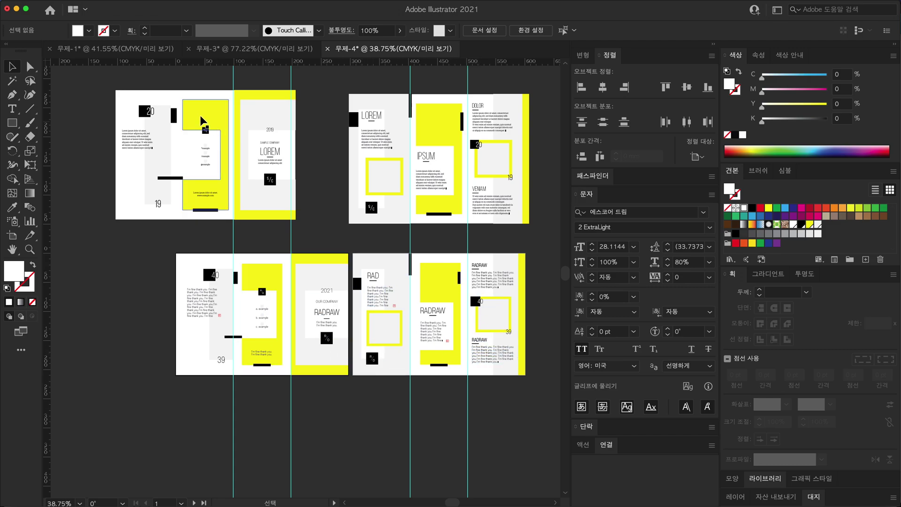
Step: Screenshot the Bold and Bright Trifold Brochure template from the Print presets, then search 'forest'
{"action": "key", "text": "ctrl+n"}
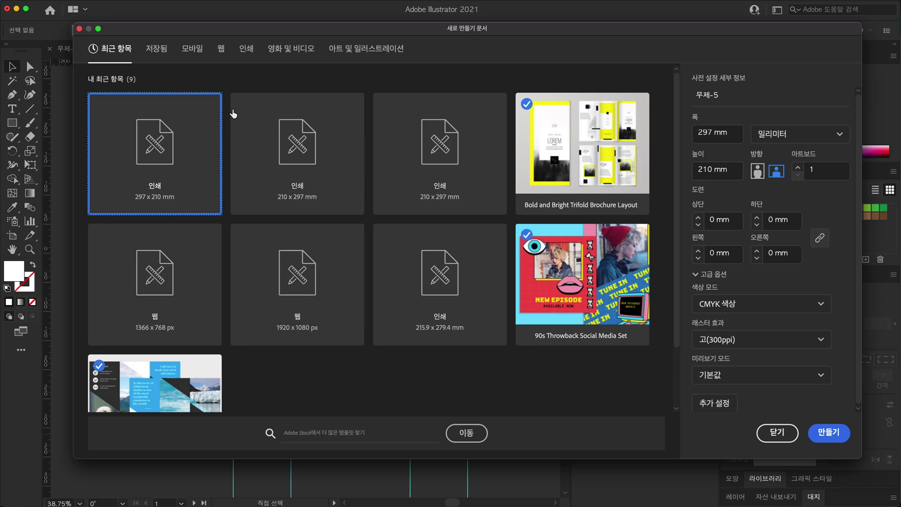
{"action": "left_click", "coordinate": [247, 48]}
{"action": "key", "text": "super+shift+4"}
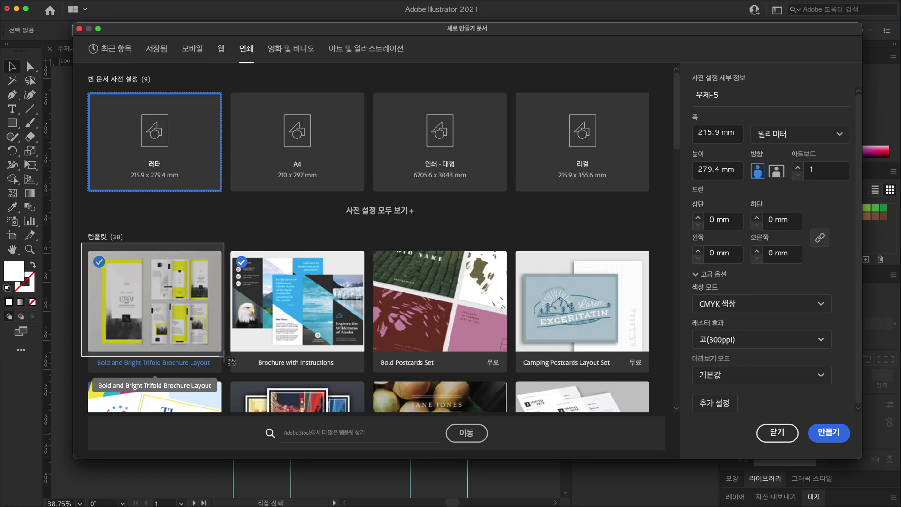
{"action": "left_click_drag", "start_coordinate": [80, 243], "coordinate": [235, 367]}
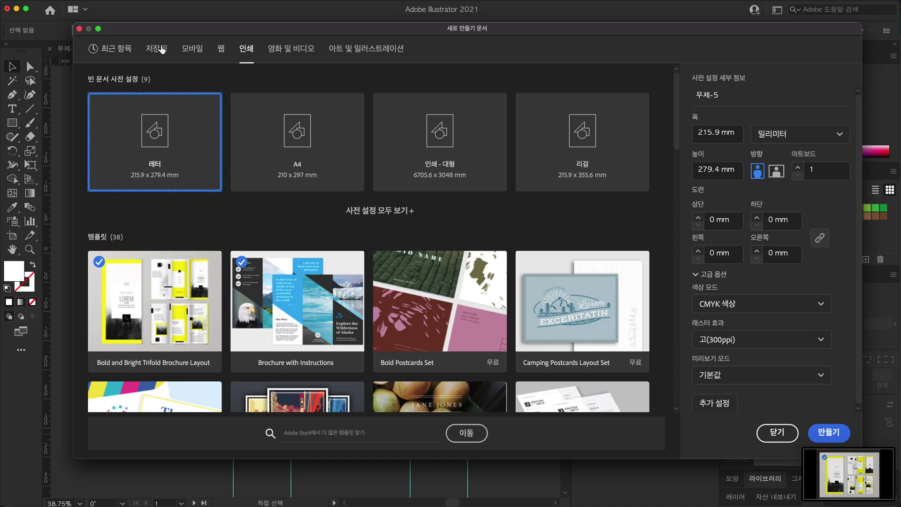
{"action": "type", "text": "forest"}
{"action": "key", "text": "Return"}
Step: Open the misty Winter Forest photo's LibreShot source page from the Google Images results
{"action": "scroll", "coordinate": [495, 199], "scroll_direction": "down", "scroll_amount": 3}
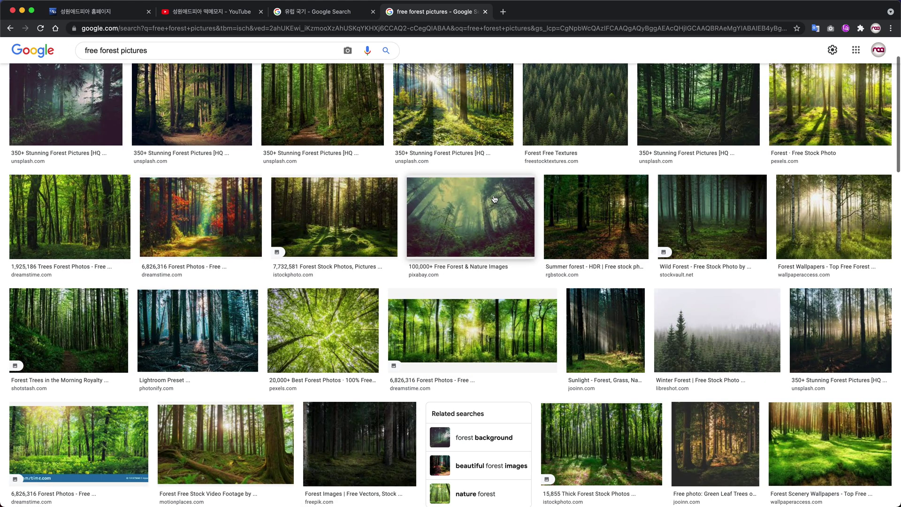
{"action": "scroll", "coordinate": [495, 199], "scroll_direction": "down", "scroll_amount": 2}
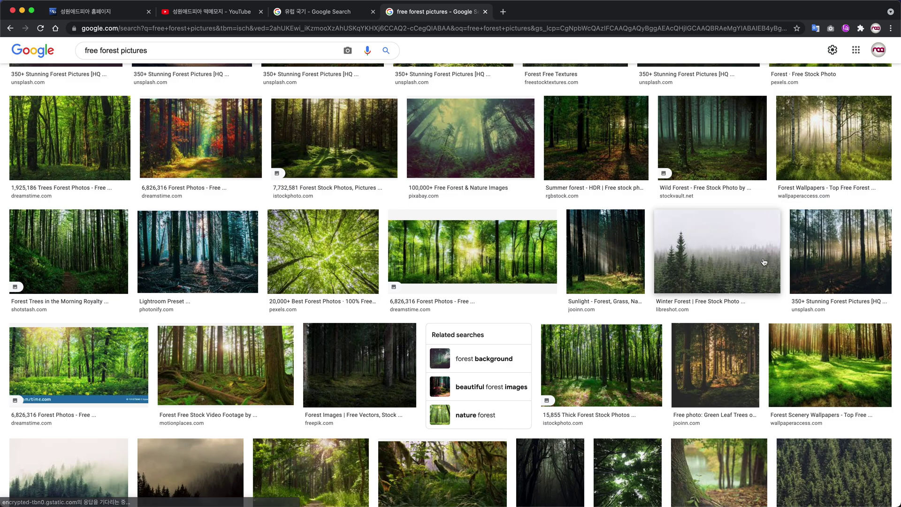
{"action": "left_click", "coordinate": [721, 261]}
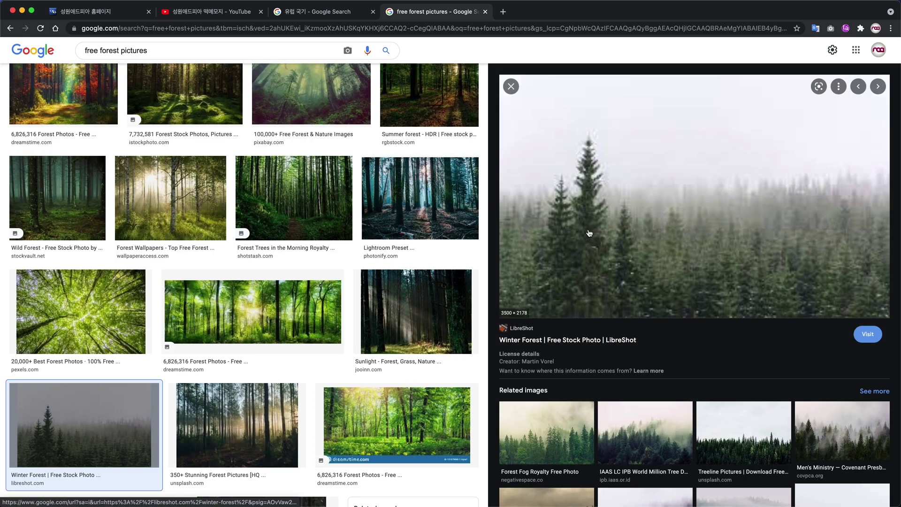
{"action": "left_click", "coordinate": [607, 336]}
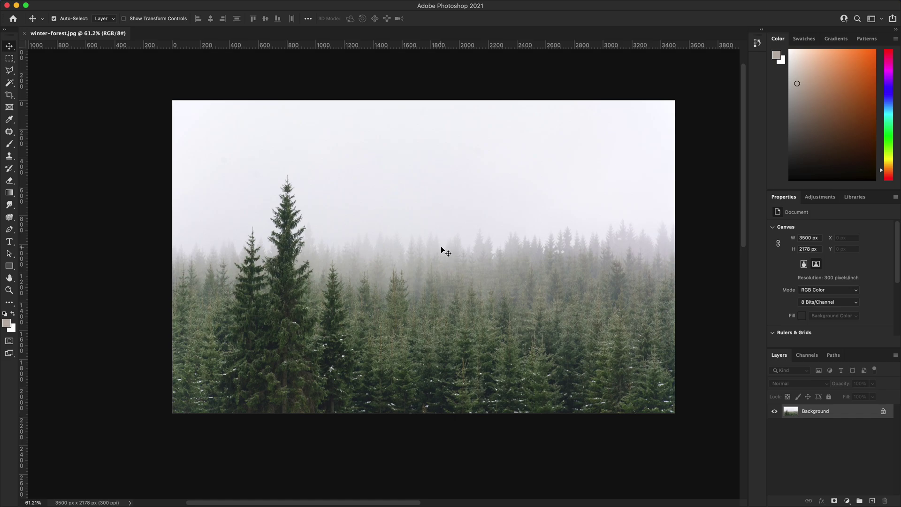
Step: In Camera Raw, switch the forest photo to Monochrome and apply the B&W 03 profile
{"action": "key", "text": "super+shift+a"}
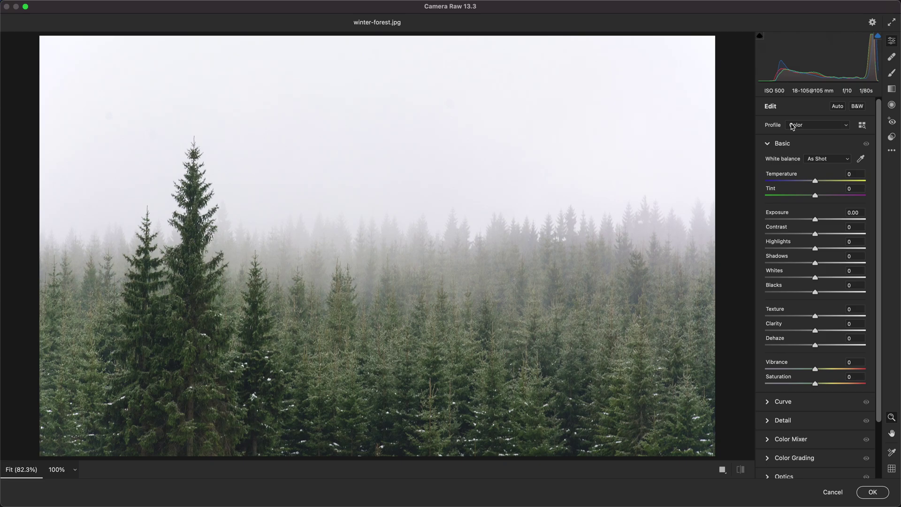
{"action": "left_click", "coordinate": [811, 129]}
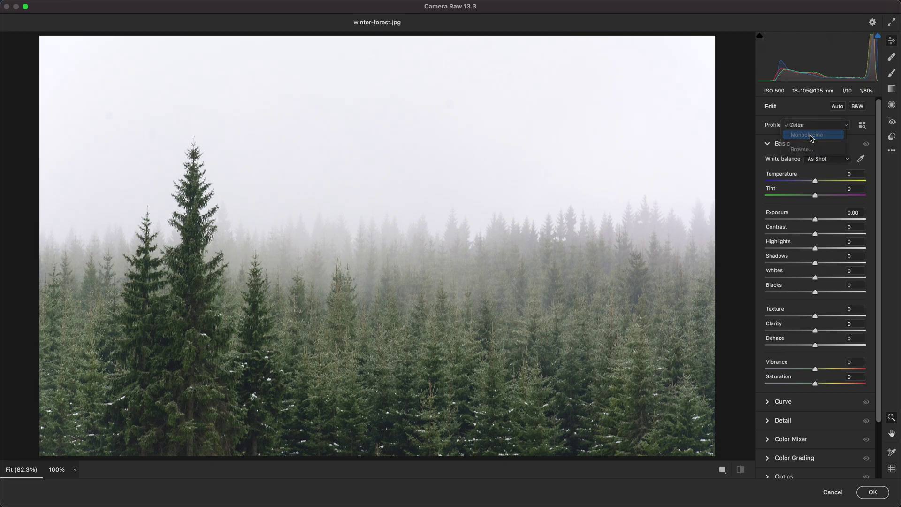
{"action": "left_click", "coordinate": [810, 135]}
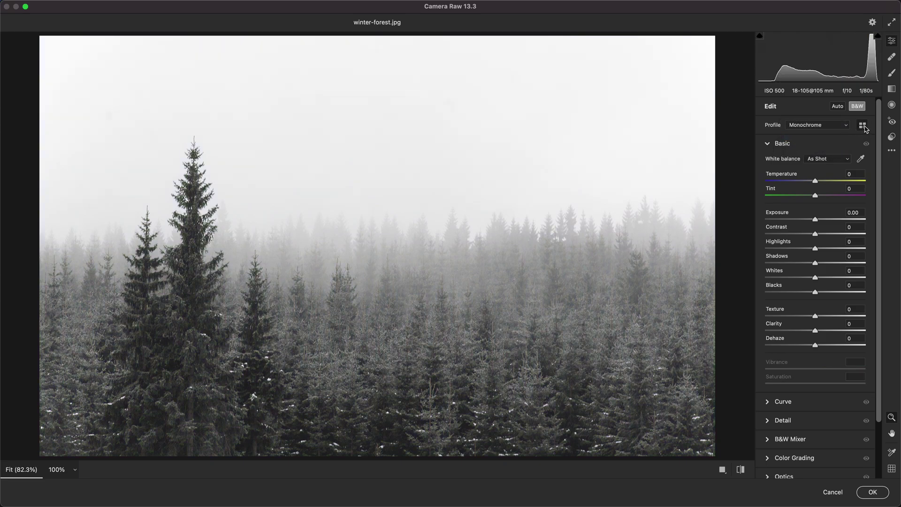
{"action": "left_click", "coordinate": [863, 126]}
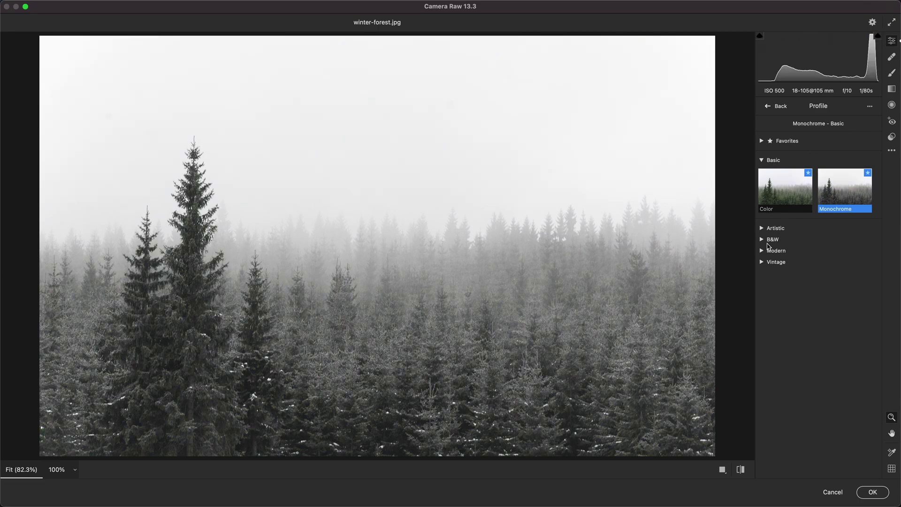
{"action": "left_click", "coordinate": [761, 240]}
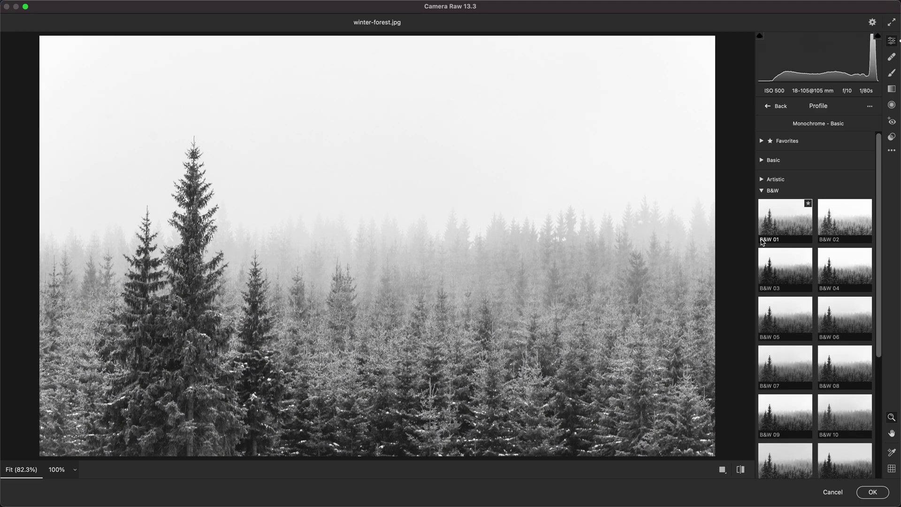
{"action": "left_click", "coordinate": [768, 228]}
{"action": "left_click", "coordinate": [776, 285]}
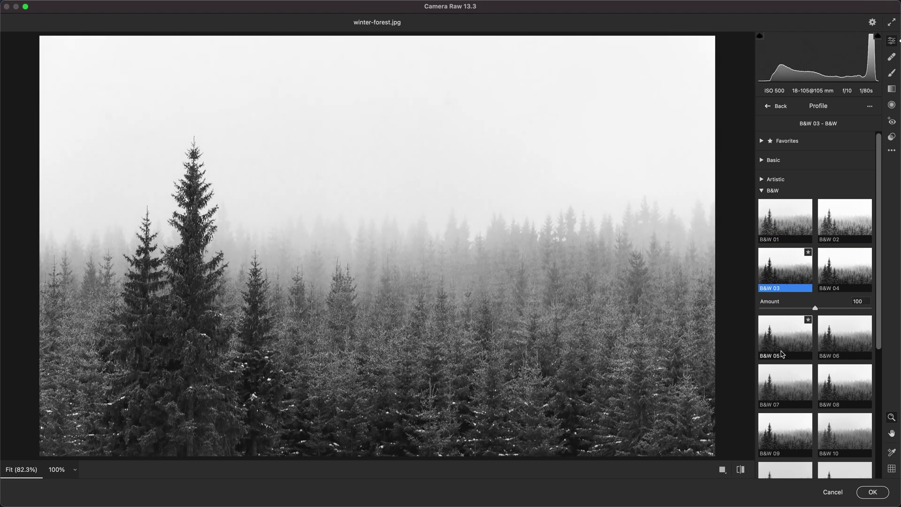
Step: Compare B&W 05, settle on B&W 03 at Amount 100, and apply the conversion
{"action": "scroll", "coordinate": [792, 324], "scroll_direction": "down", "scroll_amount": 1}
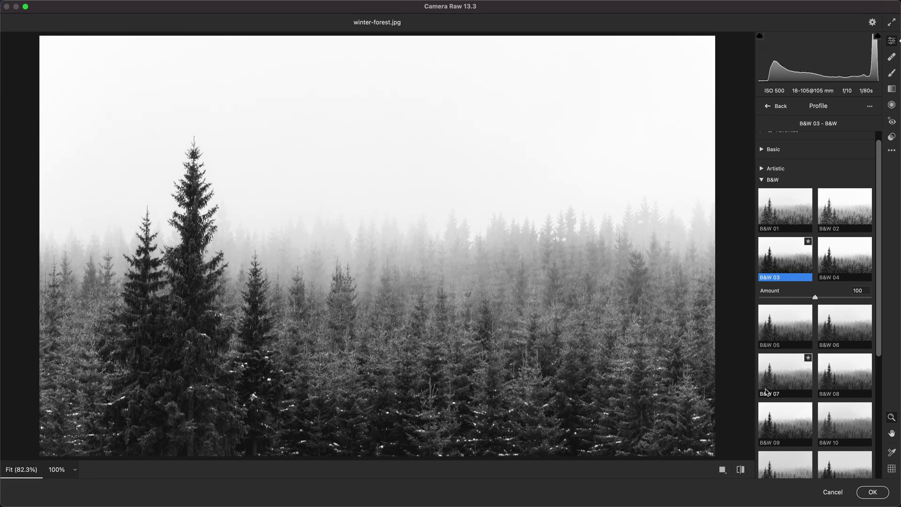
{"action": "left_click", "coordinate": [798, 340]}
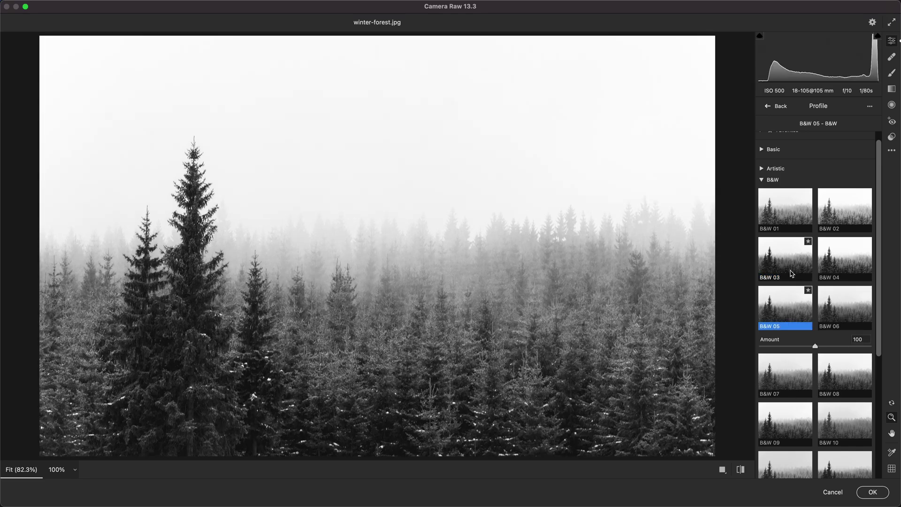
{"action": "left_click", "coordinate": [780, 262]}
{"action": "left_click_drag", "start_coordinate": [814, 301], "coordinate": [805, 300]}
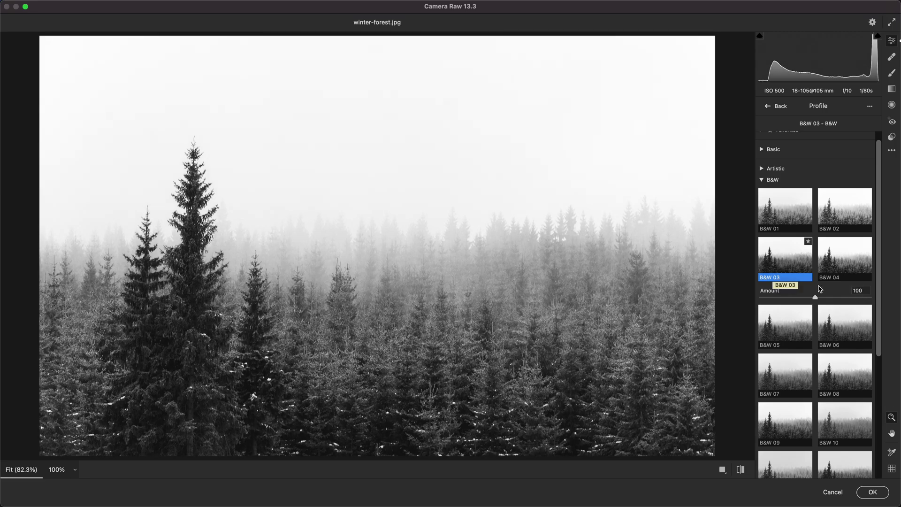
{"action": "double_click", "coordinate": [804, 297]}
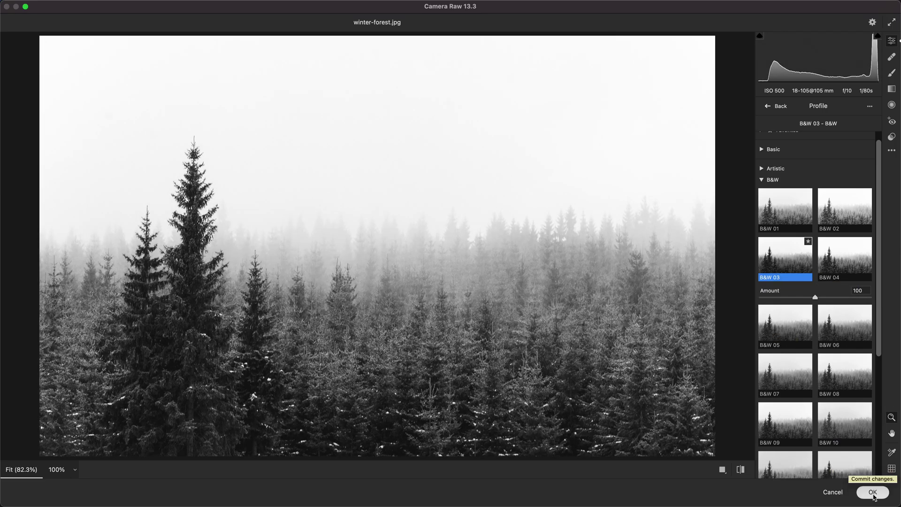
{"action": "left_click", "coordinate": [873, 492]}
{"action": "left_click_drag", "start_coordinate": [466, 337], "coordinate": [465, 373]}
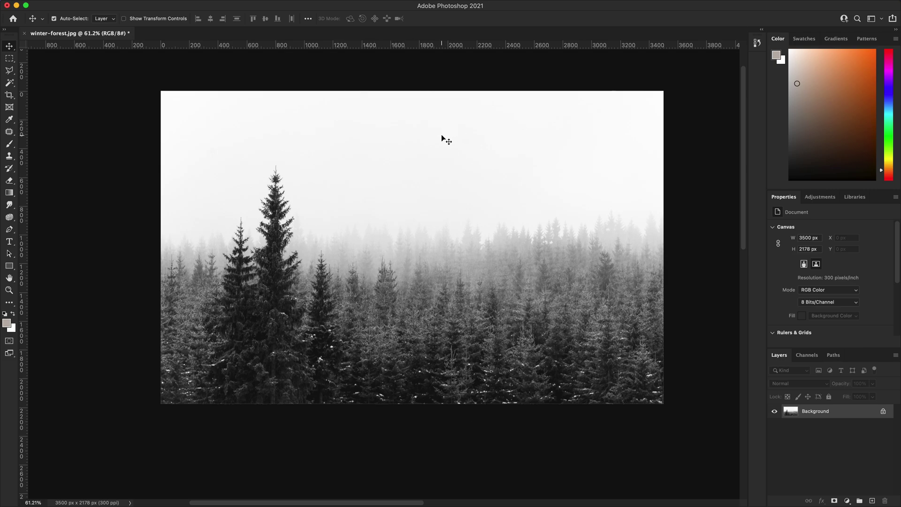
Step: Brighten the forest photo's midtones with Levels, then select and copy the whole image
{"action": "key", "text": "ctrl+l"}
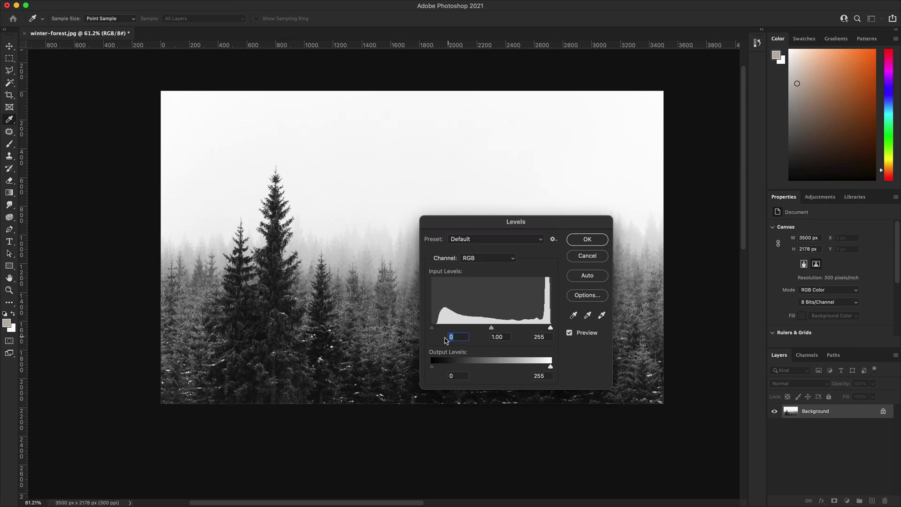
{"action": "mouse_move", "coordinate": [491, 327]}
{"action": "left_mouse_down"}
{"action": "mouse_move", "coordinate": [467, 327]}
{"action": "mouse_move", "coordinate": [493, 327]}
{"action": "mouse_move", "coordinate": [476, 333]}
{"action": "left_mouse_up"}
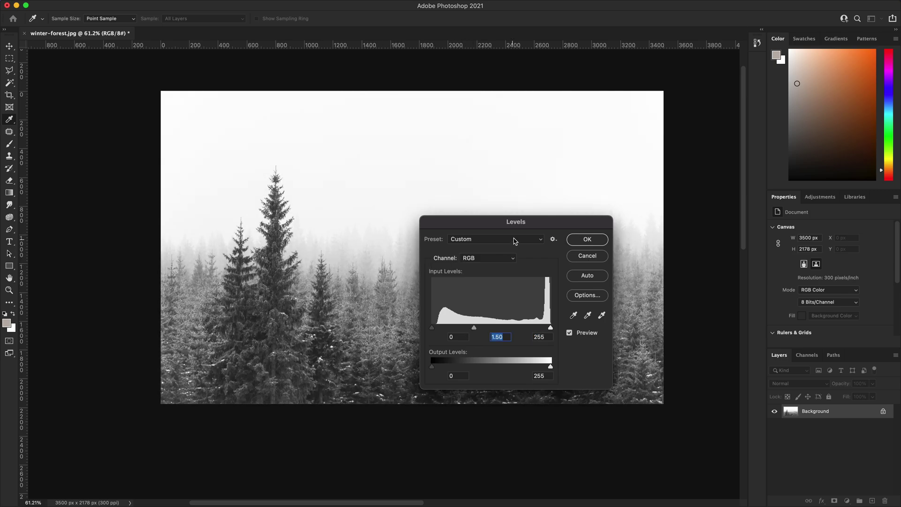
{"action": "left_click_drag", "start_coordinate": [525, 227], "coordinate": [495, 200]}
{"action": "left_click", "coordinate": [556, 213]}
{"action": "key", "text": "v"}
{"action": "key", "text": "ctrl+a"}
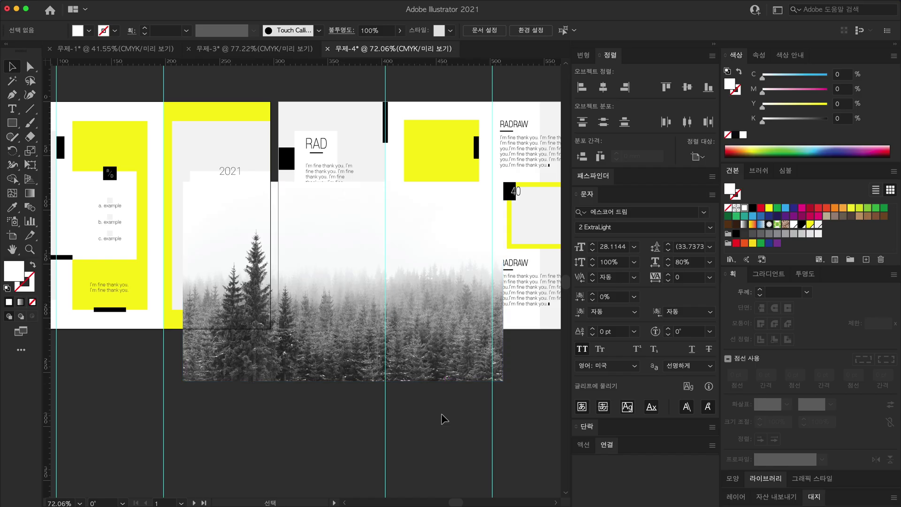
Step: Place winter-forest.jpg from its folder onto the canvas above the spreads
{"action": "left_click", "coordinate": [421, 286]}
{"action": "key", "text": "ctrl+Up"}
{"action": "left_click", "coordinate": [499, 155]}
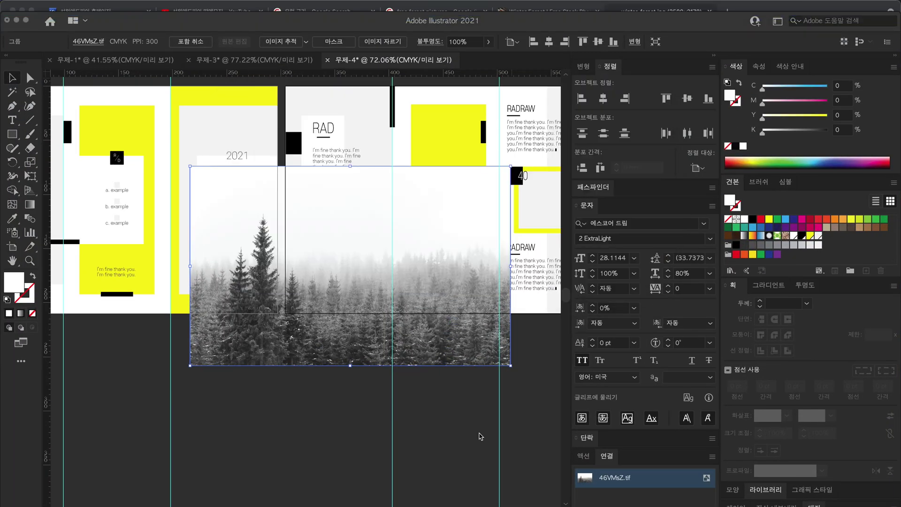
{"action": "left_click_drag", "start_coordinate": [432, 415], "coordinate": [422, 393]}
{"action": "scroll", "coordinate": [412, 348], "scroll_direction": "down", "scroll_amount": 3}
{"action": "key", "text": "space"}
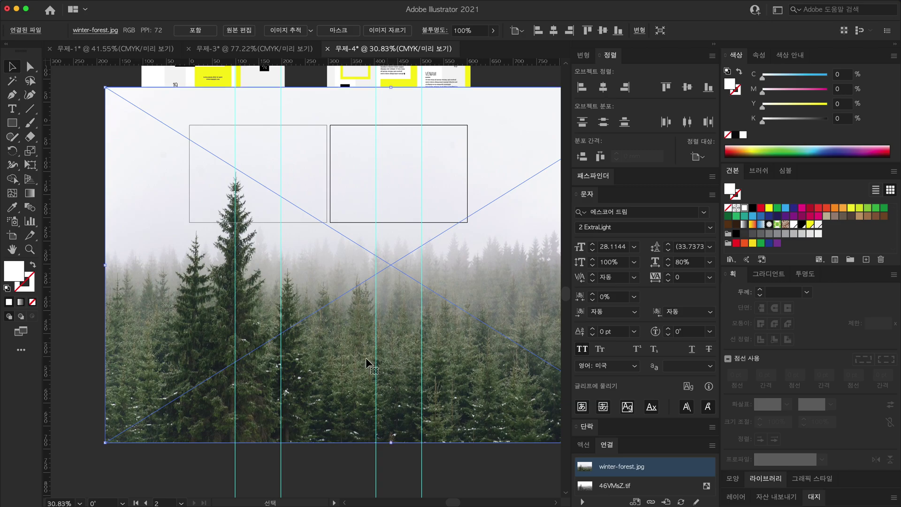
{"action": "left_click_drag", "start_coordinate": [337, 358], "coordinate": [466, 158]}
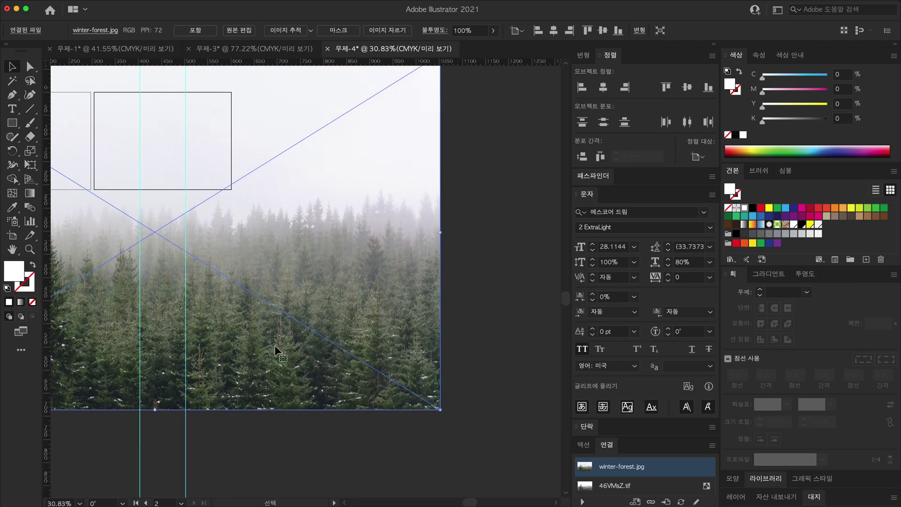
Step: Shrink the forest photo beside the spreads and embed it via the Links panel
{"action": "scroll", "coordinate": [365, 358], "scroll_direction": "down", "scroll_amount": 2}
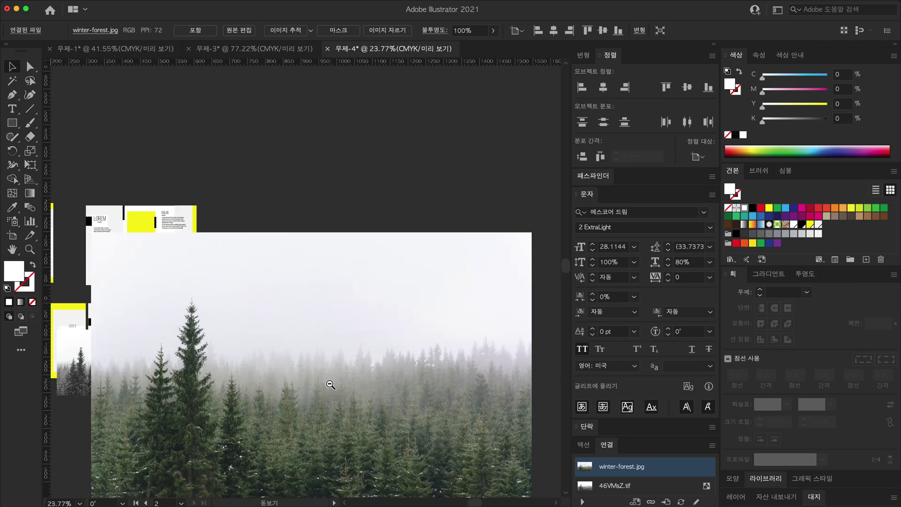
{"action": "left_click_drag", "start_coordinate": [531, 178], "coordinate": [330, 303]}
{"action": "left_click_drag", "start_coordinate": [287, 334], "coordinate": [464, 232]}
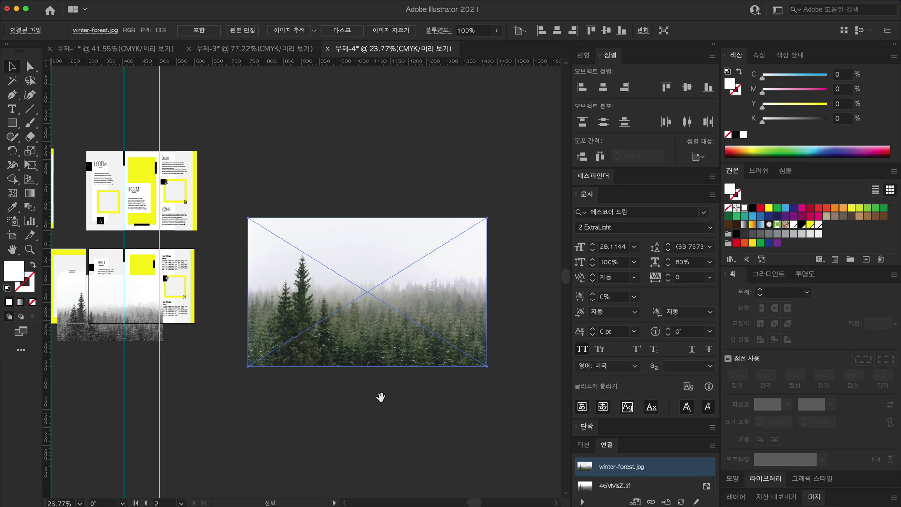
{"action": "scroll", "coordinate": [329, 197], "scroll_direction": "down", "scroll_amount": 5}
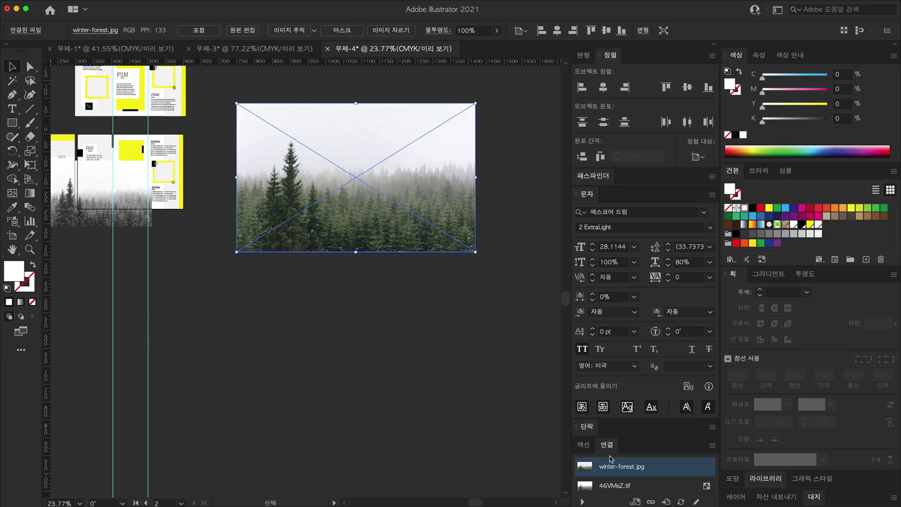
{"action": "left_click", "coordinate": [712, 446]}
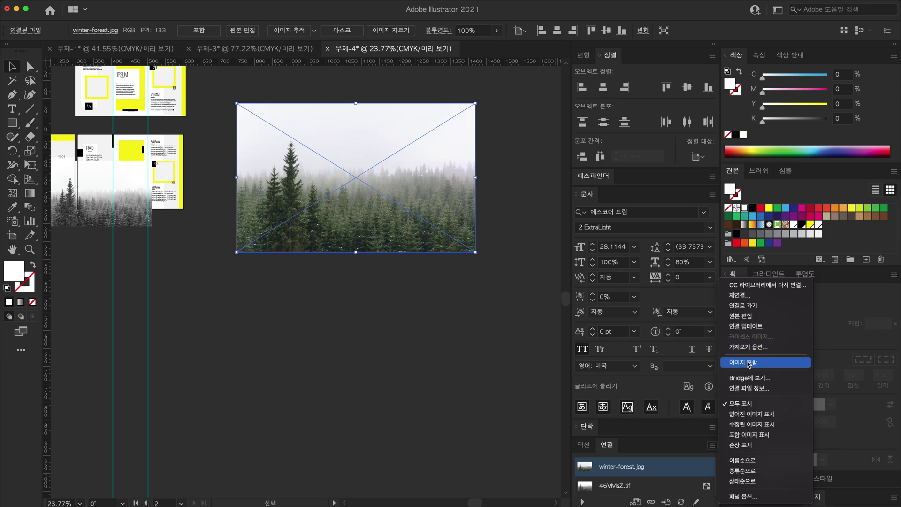
{"action": "left_click", "coordinate": [749, 363]}
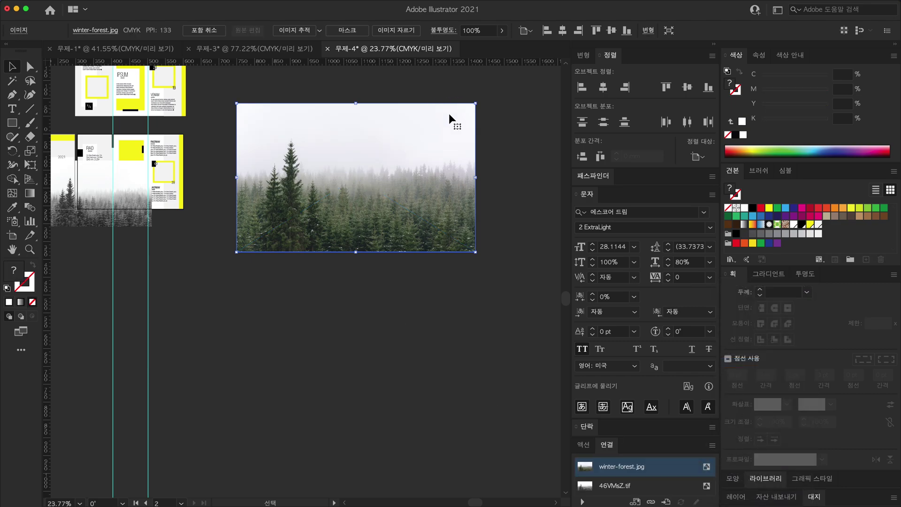
{"action": "key", "text": "space"}
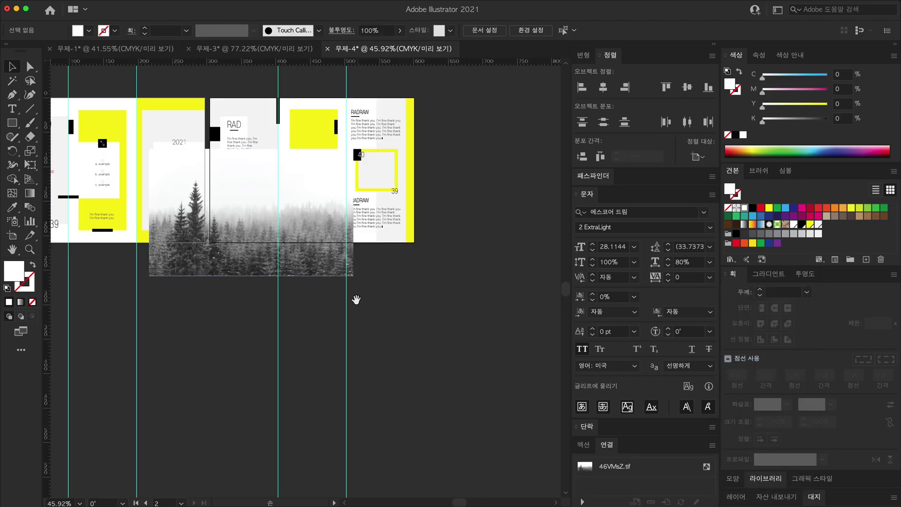
Step: Move the grey forest photo toward the right panel and shrink it to a small frame
{"action": "scroll", "coordinate": [355, 297], "scroll_direction": "up", "scroll_amount": 2, "text": "alt"}
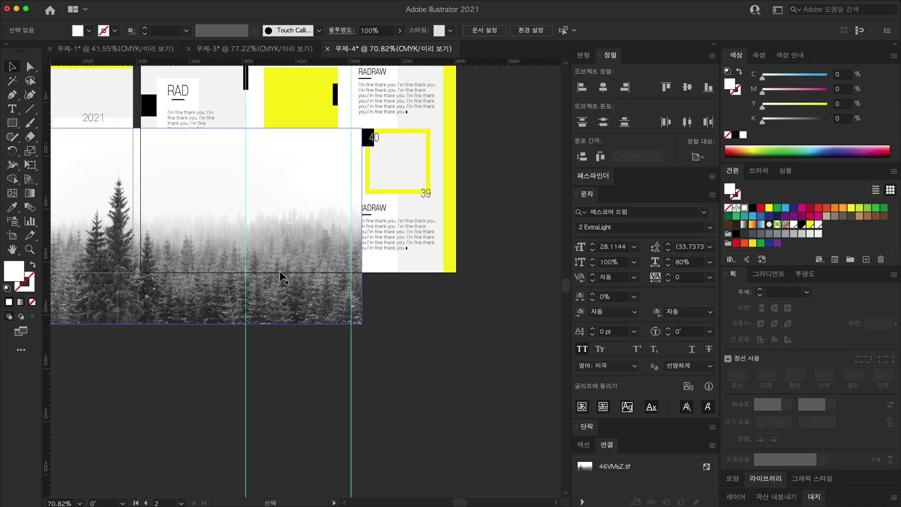
{"action": "mouse_move", "coordinate": [282, 275]}
{"action": "left_mouse_down"}
{"action": "mouse_move", "coordinate": [418, 255]}
{"action": "mouse_move", "coordinate": [389, 251]}
{"action": "left_mouse_up"}
{"action": "scroll", "coordinate": [352, 263], "scroll_direction": "up", "scroll_amount": 1, "text": "alt"}
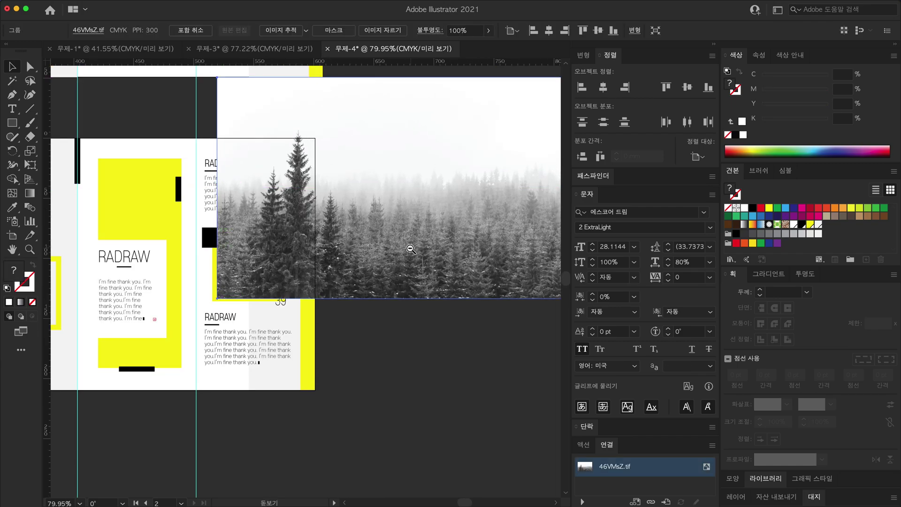
{"action": "scroll", "coordinate": [340, 273], "scroll_direction": "down", "scroll_amount": 3, "text": "alt"}
{"action": "scroll", "coordinate": [340, 273], "scroll_direction": "right", "scroll_amount": 2}
{"action": "left_click_drag", "start_coordinate": [440, 142], "coordinate": [272, 248]}
{"action": "scroll", "coordinate": [282, 281], "scroll_direction": "up", "scroll_amount": 6, "text": "alt"}
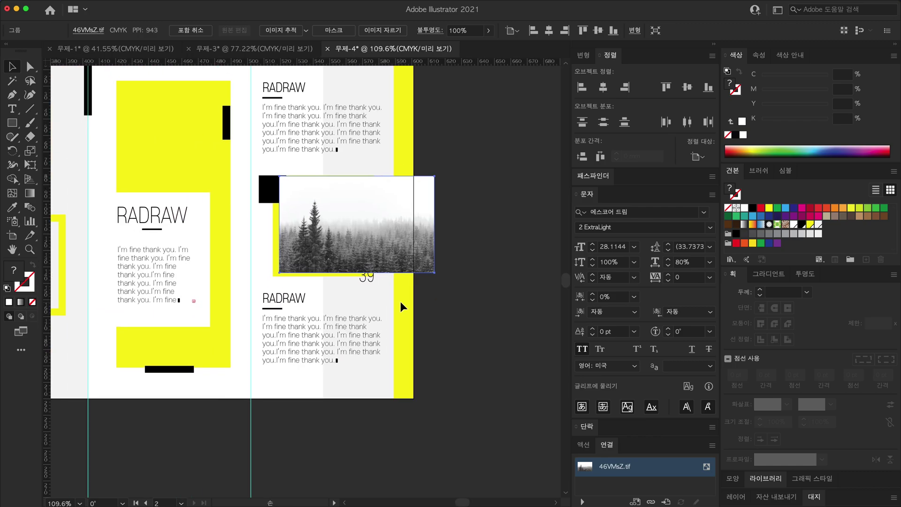
Step: Delete the small forest photo, then undo to bring it back
{"action": "key", "text": "a"}
{"action": "key", "text": "Delete"}
{"action": "left_click", "coordinate": [371, 244]}
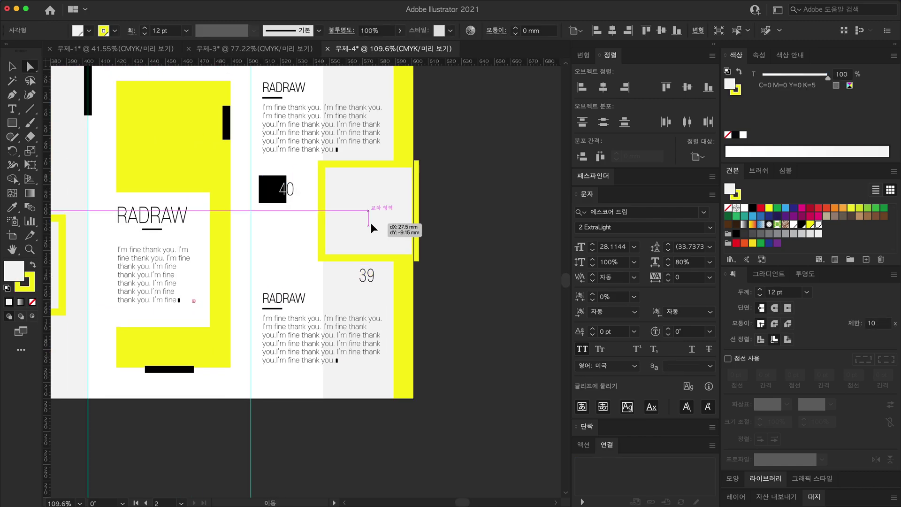
{"action": "key", "text": "a"}
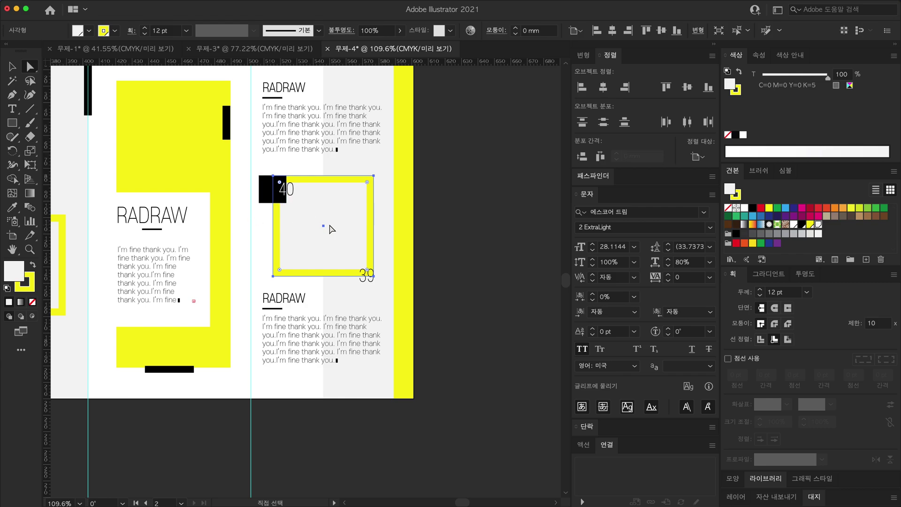
{"action": "key", "text": "ctrl+z"}
Step: Swap the box's fill and stroke and set the stroke to None, making a solid yellow square
{"action": "key", "text": "shift+x"}
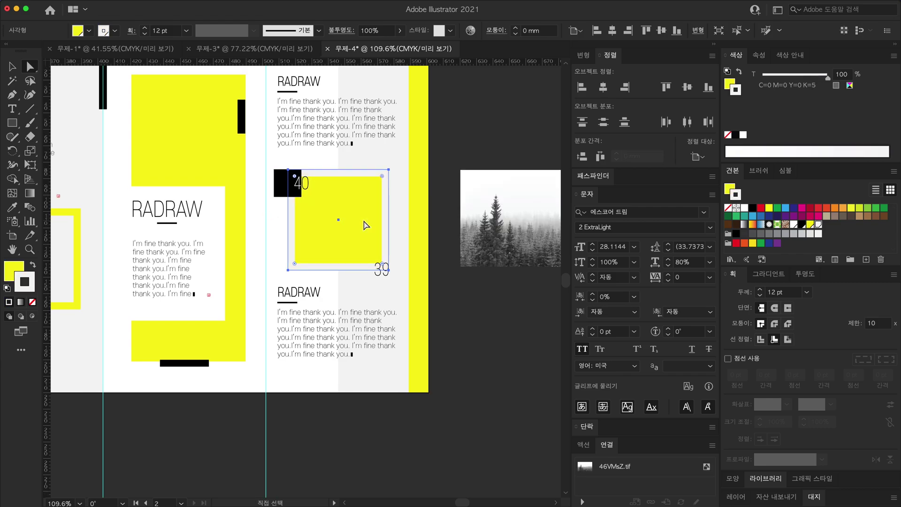
{"action": "key", "text": "slash"}
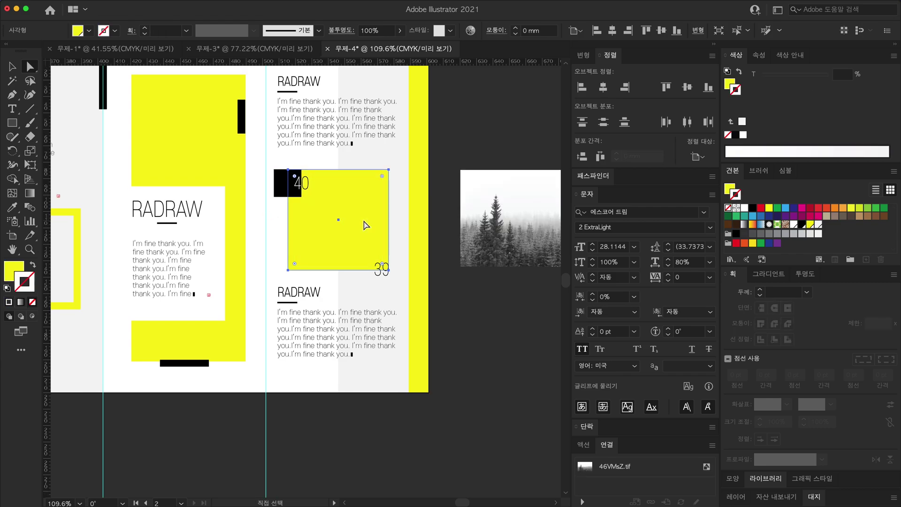
{"action": "scroll", "coordinate": [366, 225], "scroll_direction": "up", "scroll_amount": 2}
{"action": "key", "text": "v"}
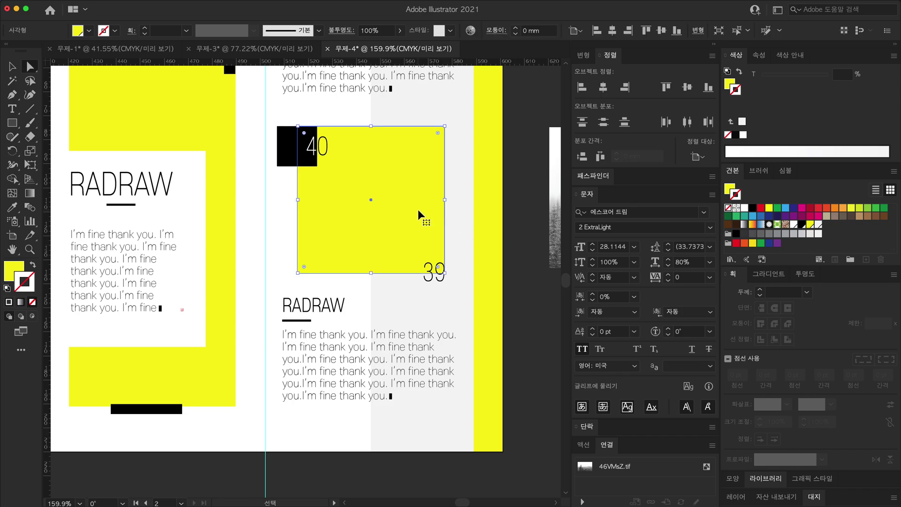
{"action": "key", "text": "v"}
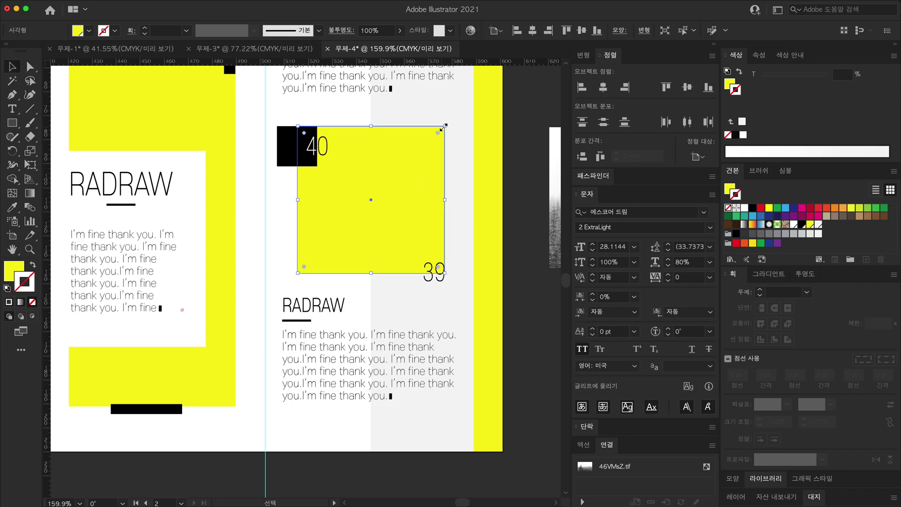
Step: Make a smaller red copy inside the yellow square and move the forest photo over it
{"action": "left_click_drag", "start_coordinate": [444, 126], "coordinate": [431, 139]}
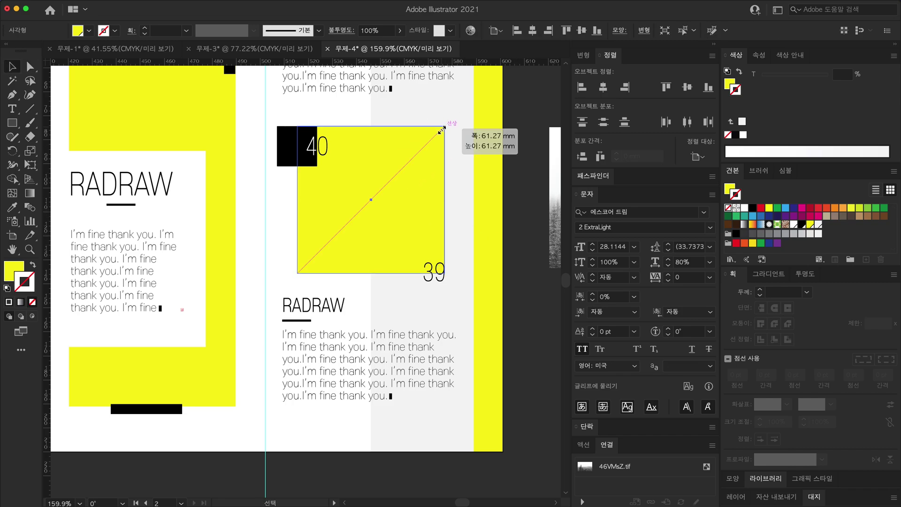
{"action": "left_click", "coordinate": [761, 207]}
{"action": "key", "text": "a"}
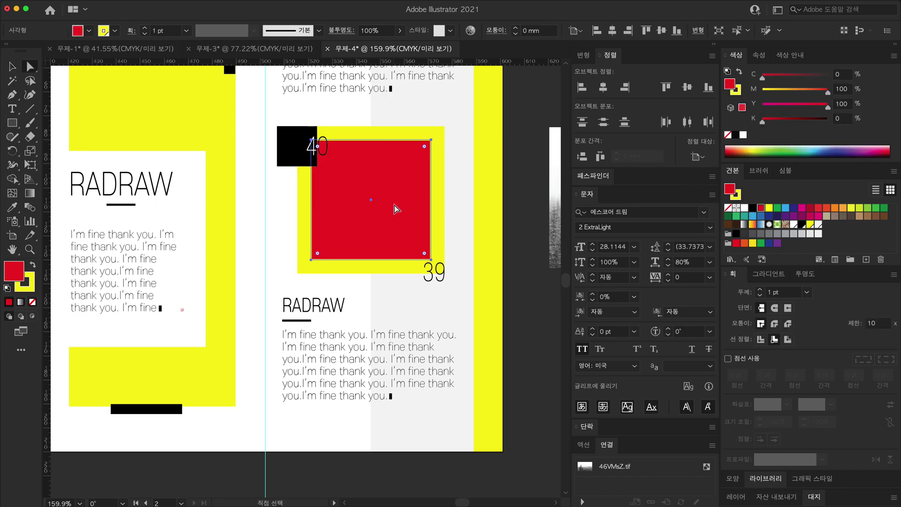
{"action": "scroll", "coordinate": [394, 216], "scroll_direction": "down", "scroll_amount": 1}
{"action": "scroll", "coordinate": [393, 216], "scroll_direction": "down", "scroll_amount": 2}
{"action": "left_click_drag", "start_coordinate": [530, 211], "coordinate": [394, 213]}
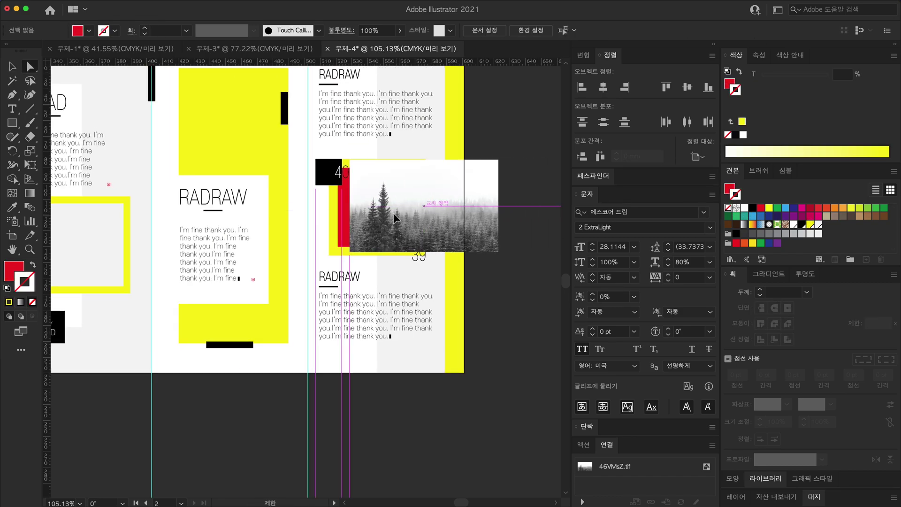
Step: Delete the red inner square, reselect the yellow square, and open the Object menu
{"action": "key", "text": "ctrl+shift+bracketleft"}
{"action": "left_click", "coordinate": [383, 209]}
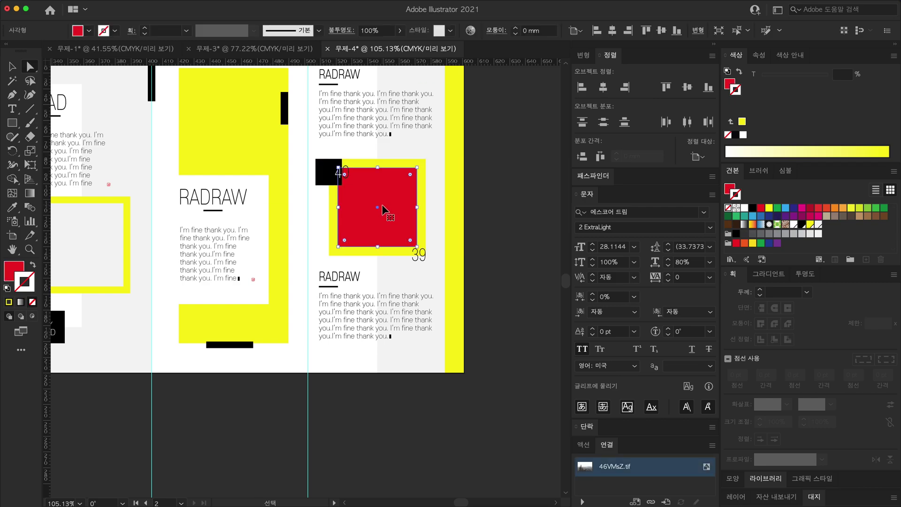
{"action": "scroll", "coordinate": [329, 207], "scroll_direction": "right", "scroll_amount": 3}
{"action": "key", "text": "Delete"}
{"action": "scroll", "coordinate": [282, 198], "scroll_direction": "up", "scroll_amount": 3}
{"action": "scroll", "coordinate": [338, 216], "scroll_direction": "up", "scroll_amount": 1}
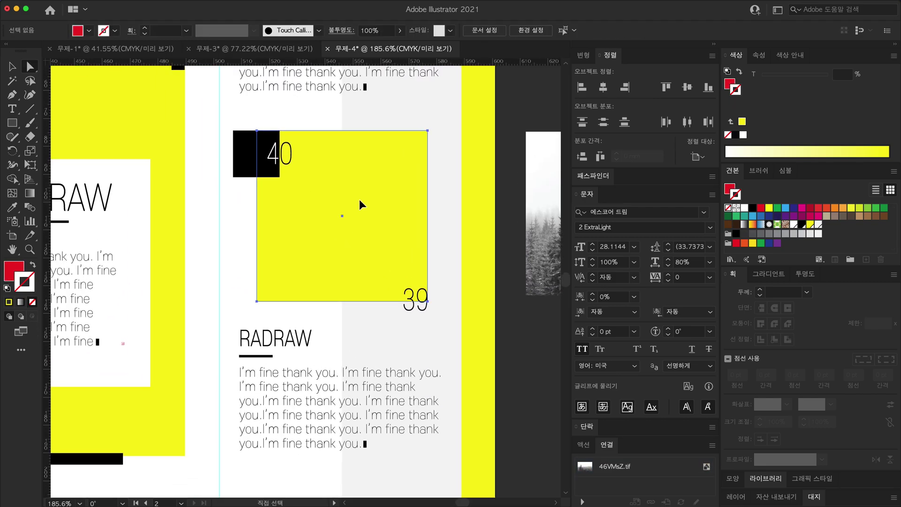
{"action": "left_click", "coordinate": [347, 207]}
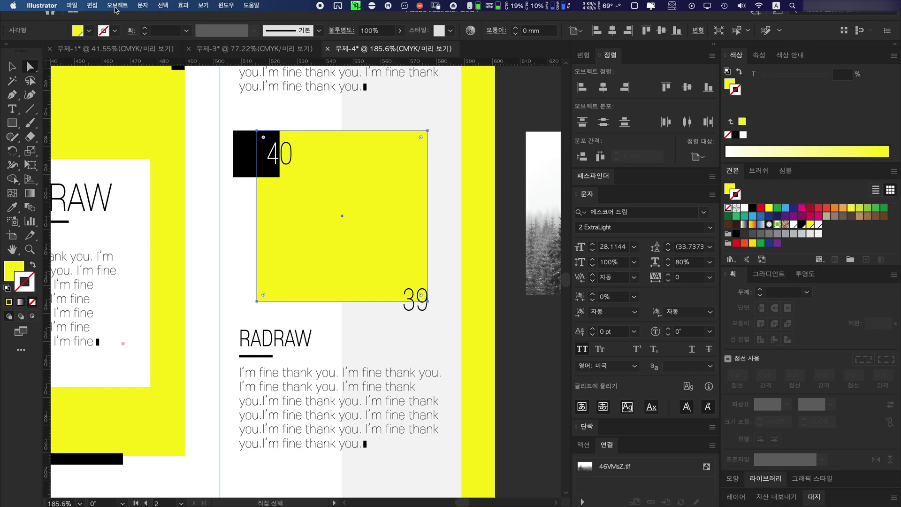
{"action": "left_click", "coordinate": [117, 5]}
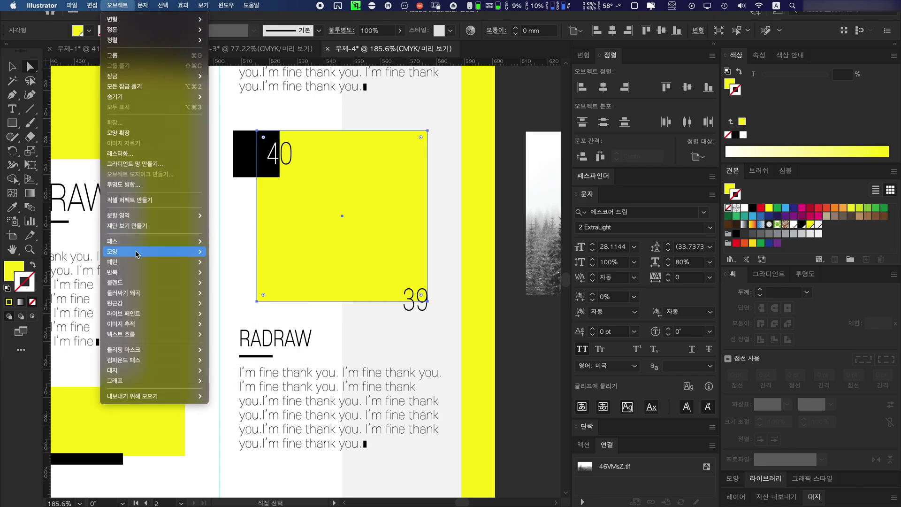
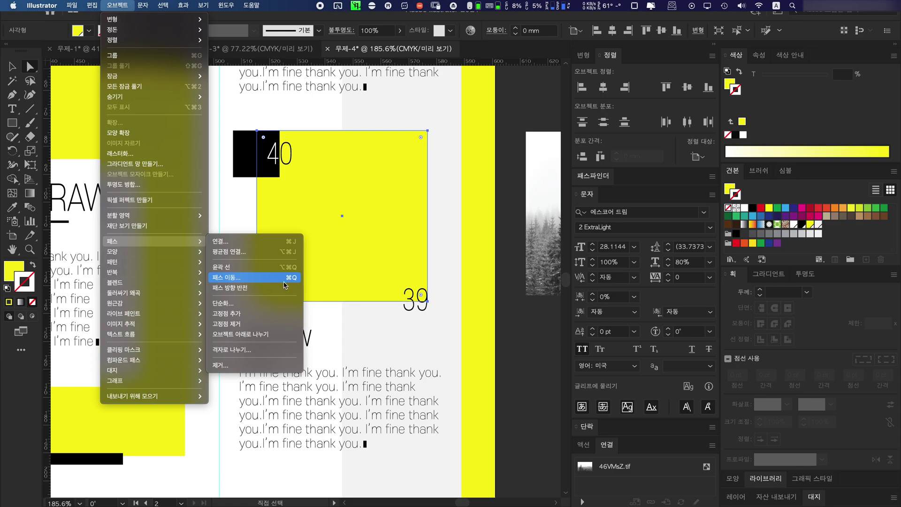
Step: Preview an Offset Path on the yellow square, trying -3 and -4 before settling on -5 mm
{"action": "left_click", "coordinate": [284, 277]}
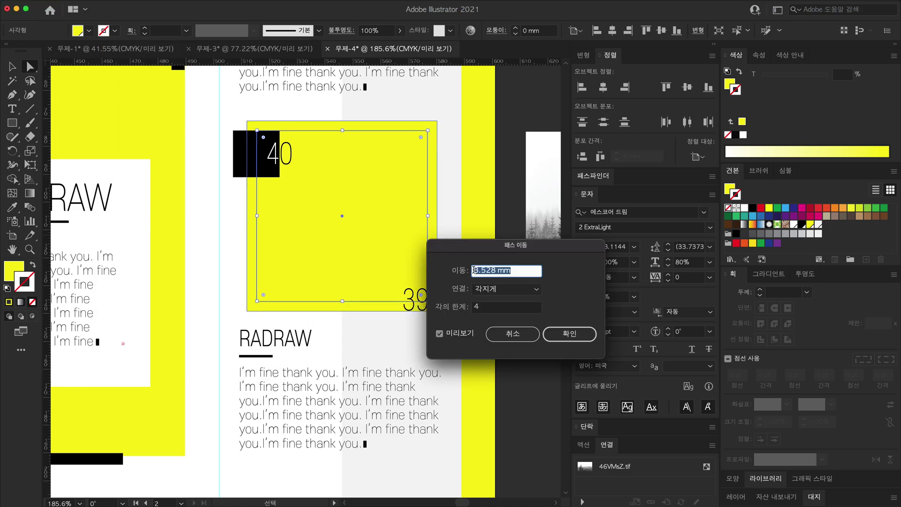
{"action": "type", "text": "-"}
{"action": "type", "text": "3"}
{"action": "key", "text": "Tab"}
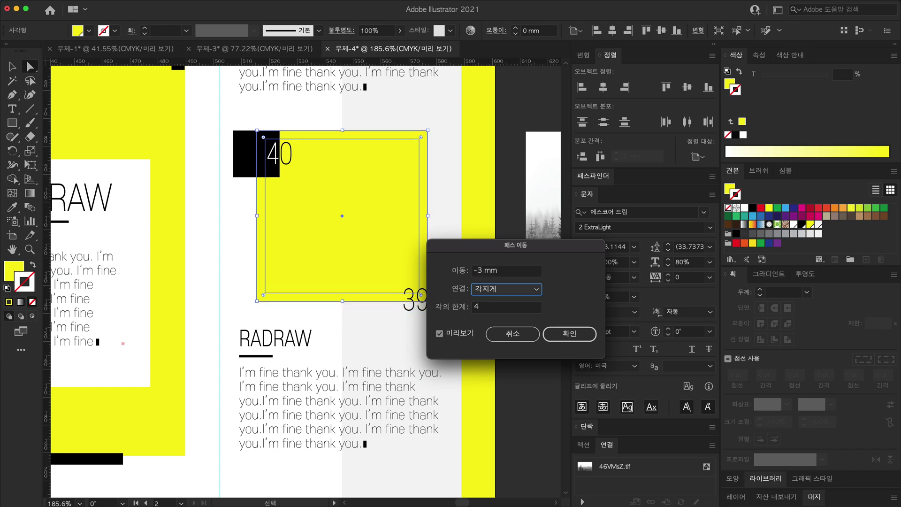
{"action": "key", "text": "shift+Tab"}
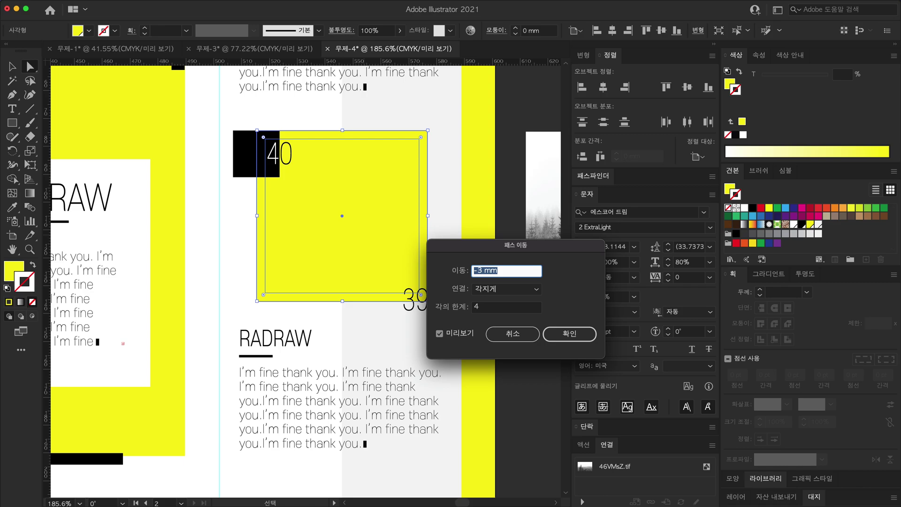
{"action": "type", "text": "-4"}
{"action": "key", "text": "Tab"}
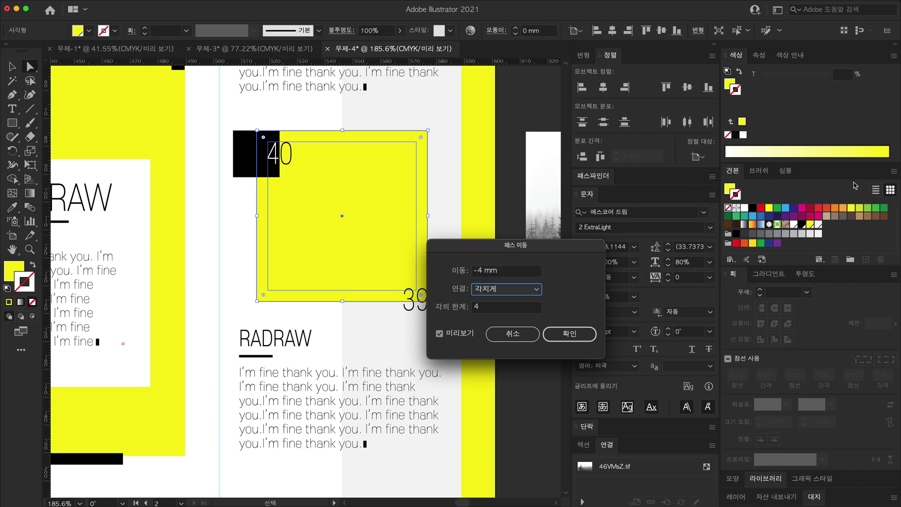
{"action": "key", "text": "shift+Tab"}
{"action": "type", "text": "-5"}
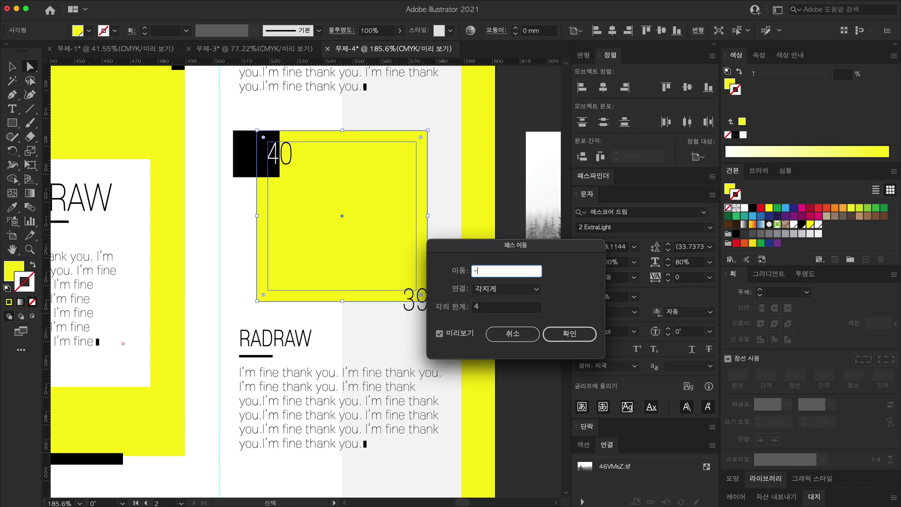
{"action": "key", "text": "Tab"}
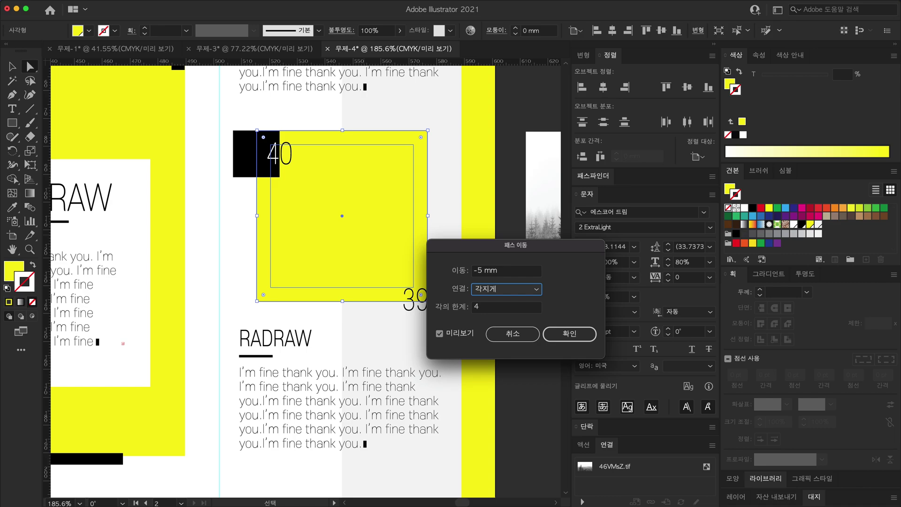
Step: Confirm the -5 mm inset path and keep only it selected
{"action": "left_click", "coordinate": [570, 333]}
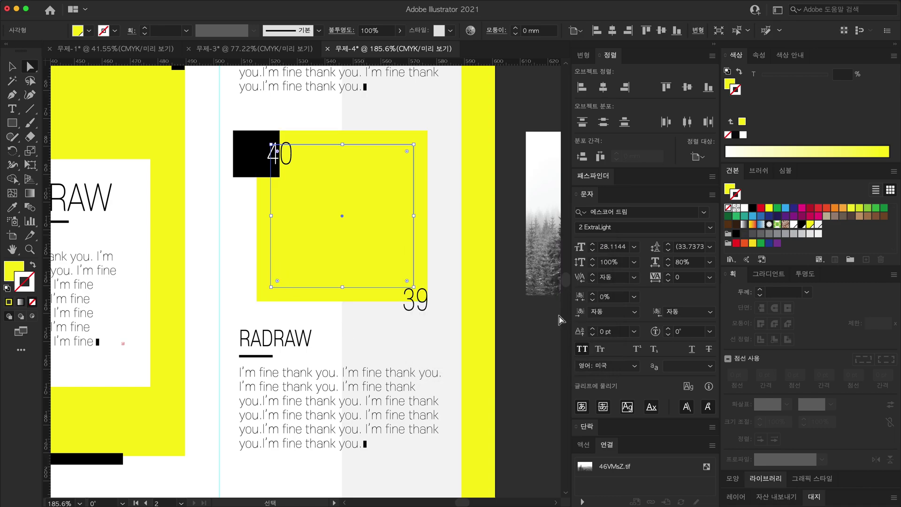
{"action": "left_click", "coordinate": [373, 230], "text": "alt"}
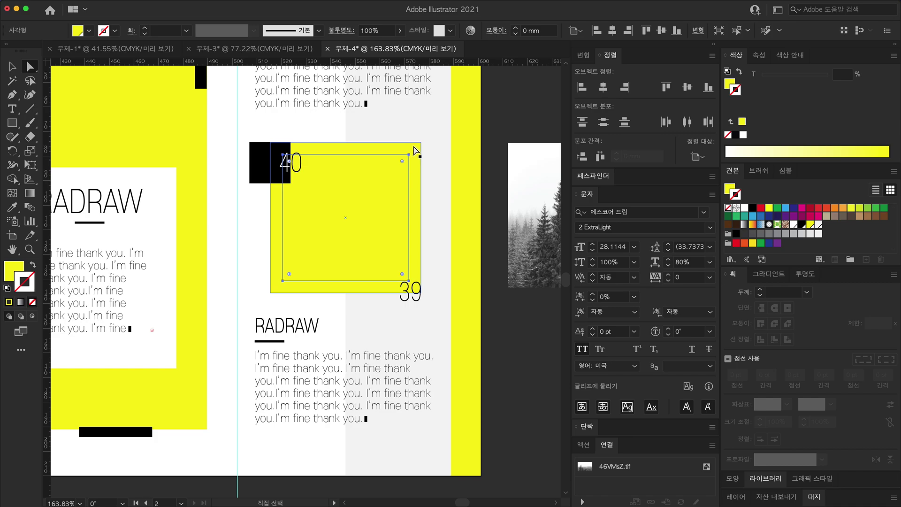
{"action": "left_click", "coordinate": [404, 156]}
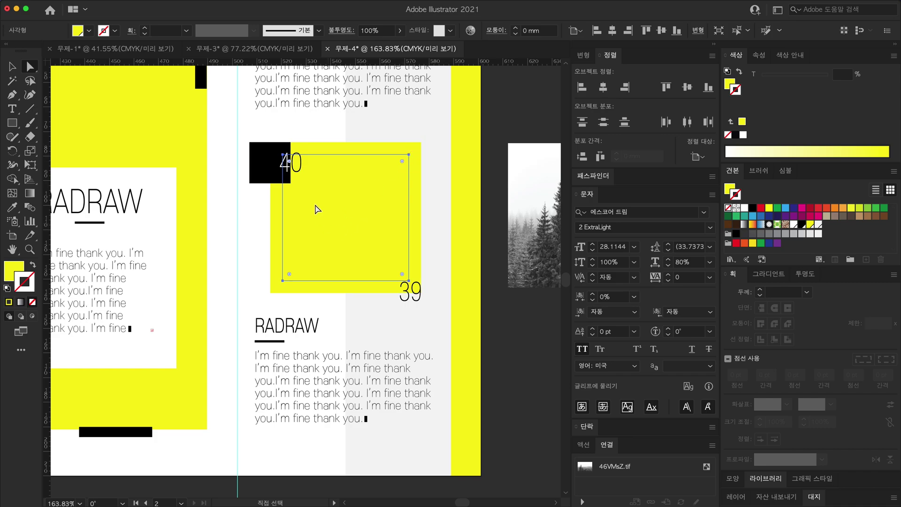
{"action": "scroll", "coordinate": [374, 264], "scroll_direction": "down", "scroll_amount": 2}
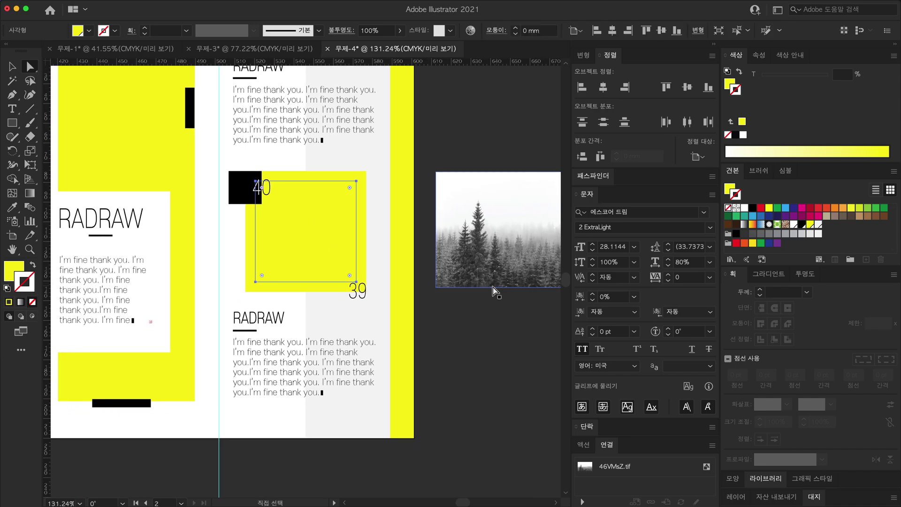
Step: Move the forest photo over the square and clip it inside the inset rectangle
{"action": "left_click_drag", "start_coordinate": [507, 263], "coordinate": [322, 258]}
{"action": "key", "text": "Delete"}
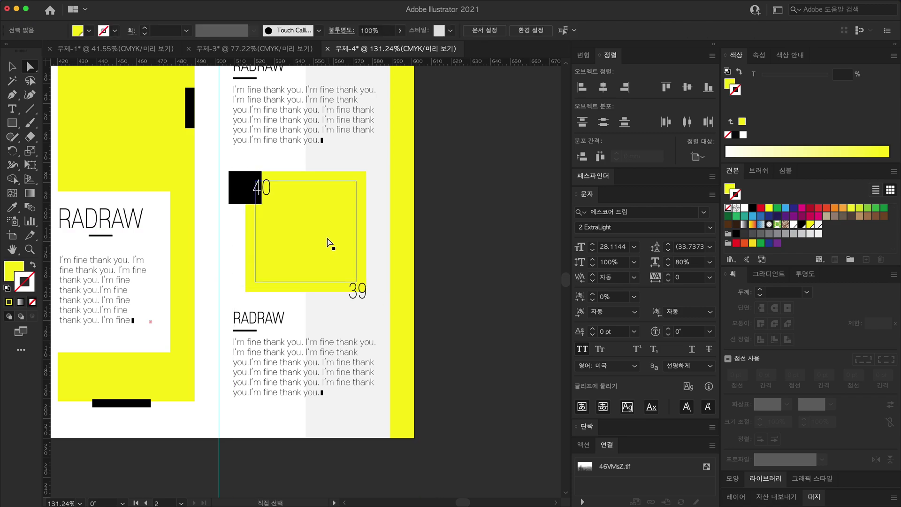
{"action": "left_click", "coordinate": [327, 238]}
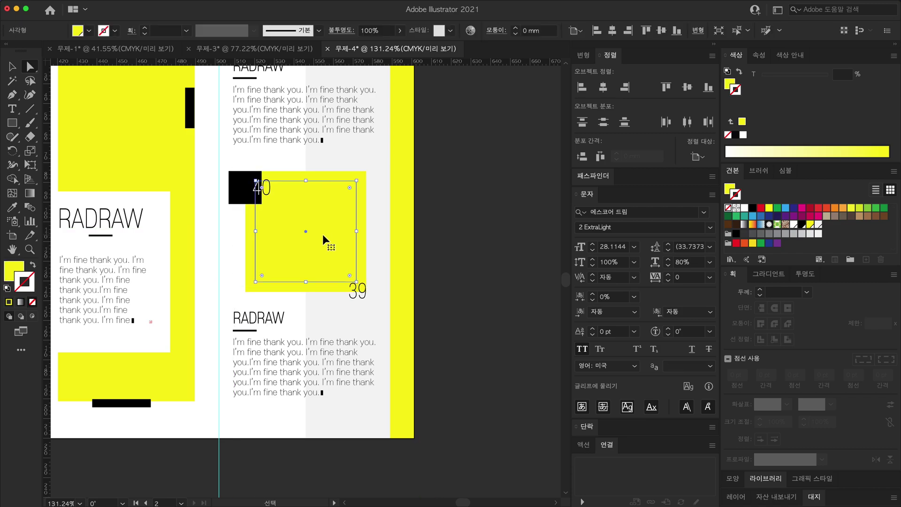
{"action": "key", "text": "ctrl+z"}
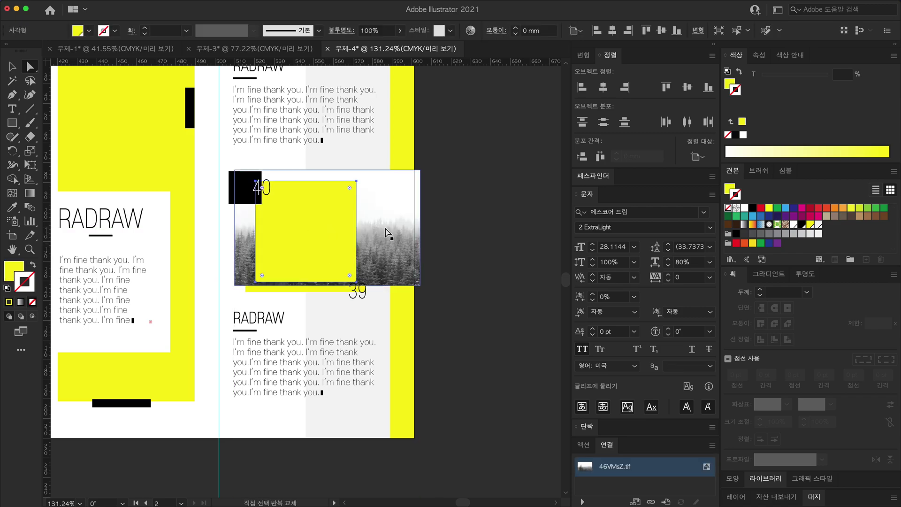
{"action": "key", "text": "ctrl+7"}
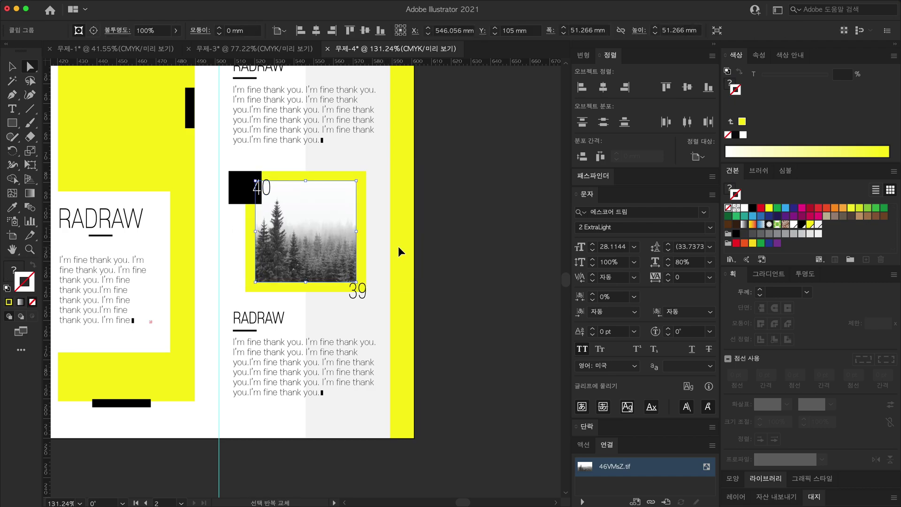
{"action": "key", "text": "ctrl+shift+a"}
{"action": "left_click", "coordinate": [387, 295], "text": "alt"}
{"action": "left_click", "coordinate": [331, 302], "text": "alt"}
Step: Duplicate the framed forest photo group below the artboards
{"action": "left_click", "coordinate": [474, 282]}
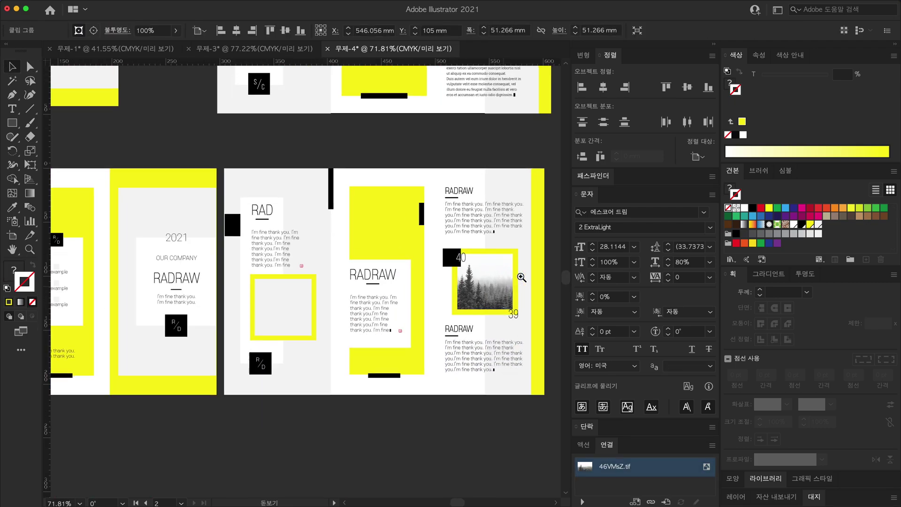
{"action": "scroll", "coordinate": [492, 289], "scroll_direction": "up", "scroll_amount": 3}
{"action": "scroll", "coordinate": [492, 289], "scroll_direction": "down", "scroll_amount": 2}
{"action": "key", "text": "ctrl+shift+a"}
{"action": "scroll", "coordinate": [444, 308], "scroll_direction": "down", "scroll_amount": 2}
{"action": "scroll", "coordinate": [415, 271], "scroll_direction": "left", "scroll_amount": 2}
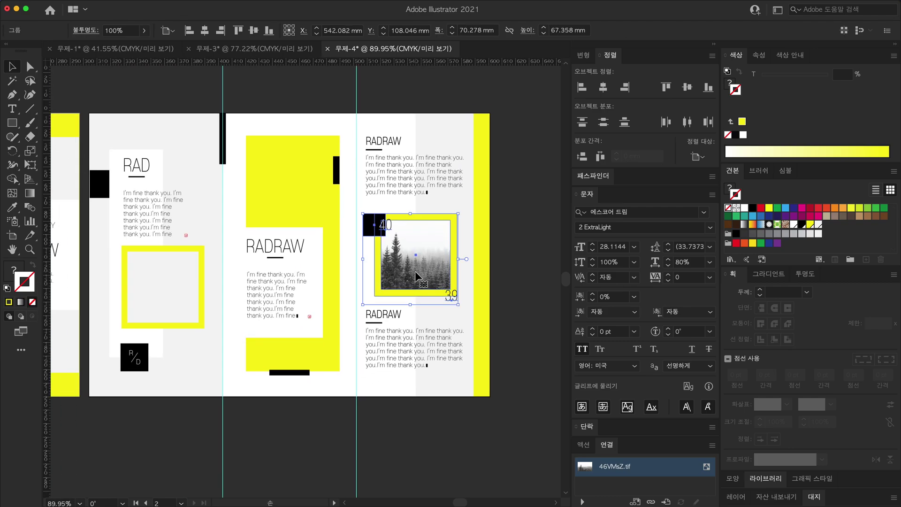
{"action": "left_click", "coordinate": [461, 287]}
{"action": "scroll", "coordinate": [431, 262], "scroll_direction": "down", "scroll_amount": 2}
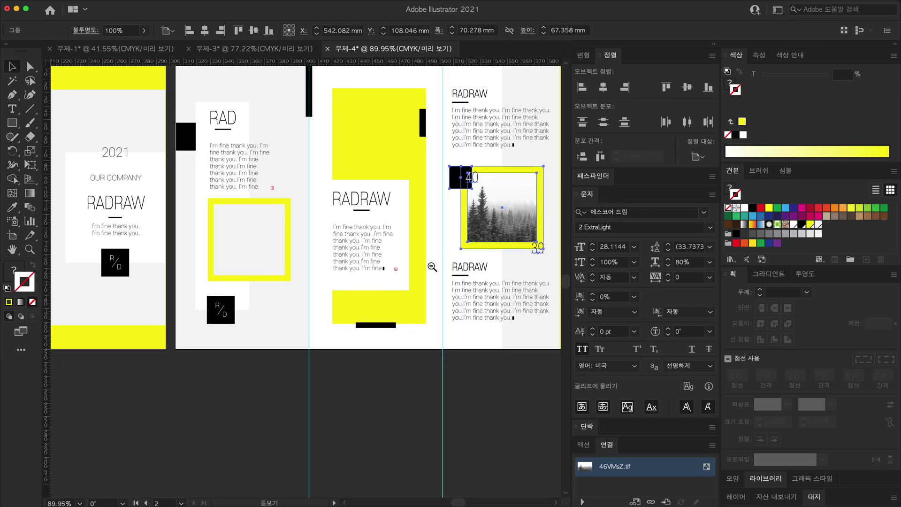
{"action": "mouse_move", "coordinate": [379, 280]}
{"action": "left_mouse_down"}
{"action": "mouse_move", "coordinate": [406, 275]}
{"action": "mouse_move", "coordinate": [433, 250]}
{"action": "left_mouse_up"}
{"action": "left_click_drag", "start_coordinate": [521, 216], "coordinate": [300, 373]}
Step: Delete the stray black square from the copy's corner using Direct Selection
{"action": "key", "text": "ctrl+shift+a"}
{"action": "scroll", "coordinate": [351, 378], "scroll_direction": "up", "scroll_amount": 2}
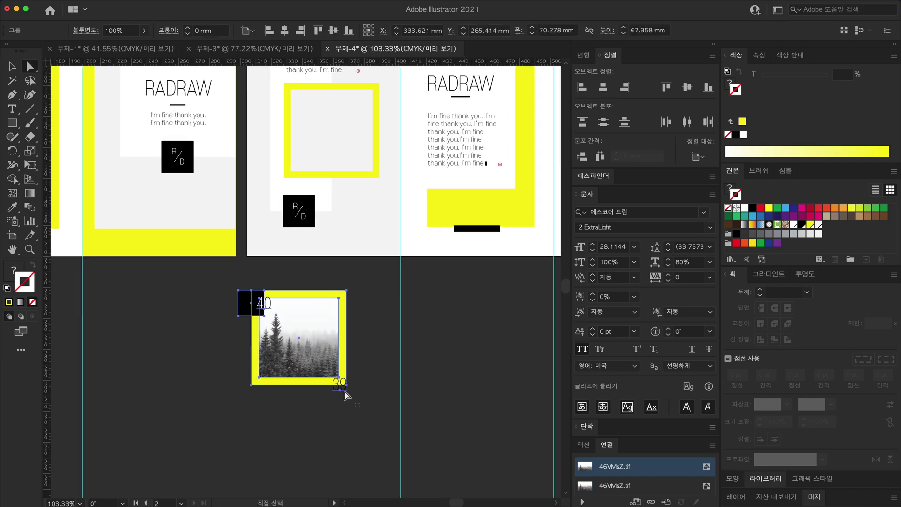
{"action": "key", "text": "a"}
{"action": "left_click", "coordinate": [253, 303]}
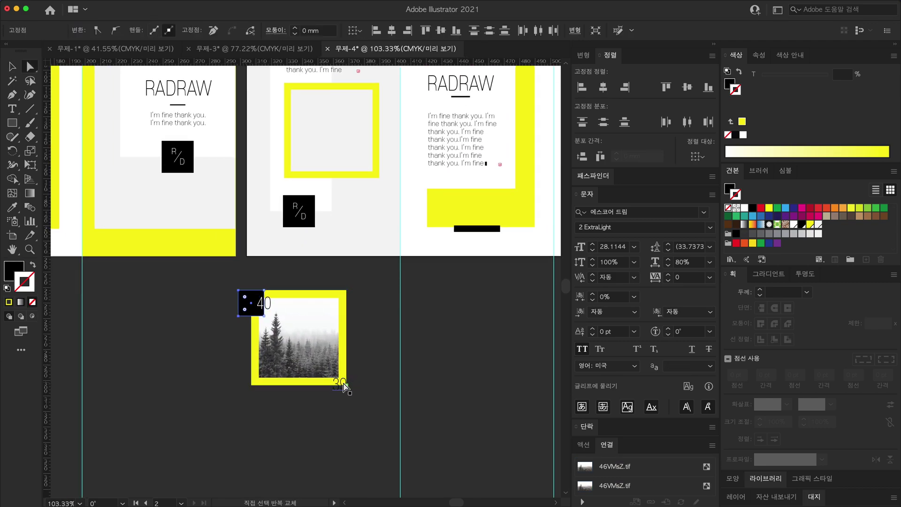
{"action": "key", "text": "Delete"}
Step: Move the copy into the middle page's yellow frame, then remove and restore its photo
{"action": "scroll", "coordinate": [266, 296], "scroll_direction": "up", "scroll_amount": 3}
{"action": "key", "text": "v"}
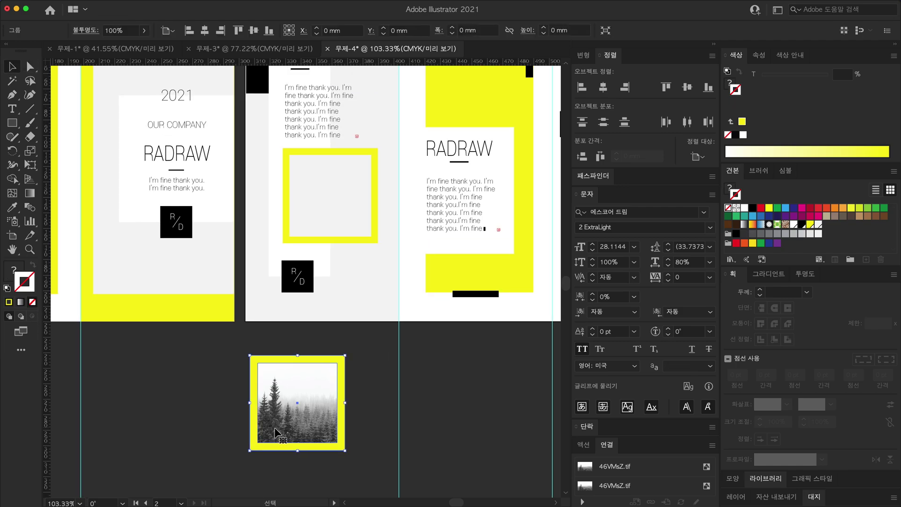
{"action": "mouse_move", "coordinate": [274, 431]}
{"action": "left_mouse_down"}
{"action": "mouse_move", "coordinate": [322, 240]}
{"action": "mouse_move", "coordinate": [309, 221]}
{"action": "left_mouse_up"}
{"action": "key", "text": "a"}
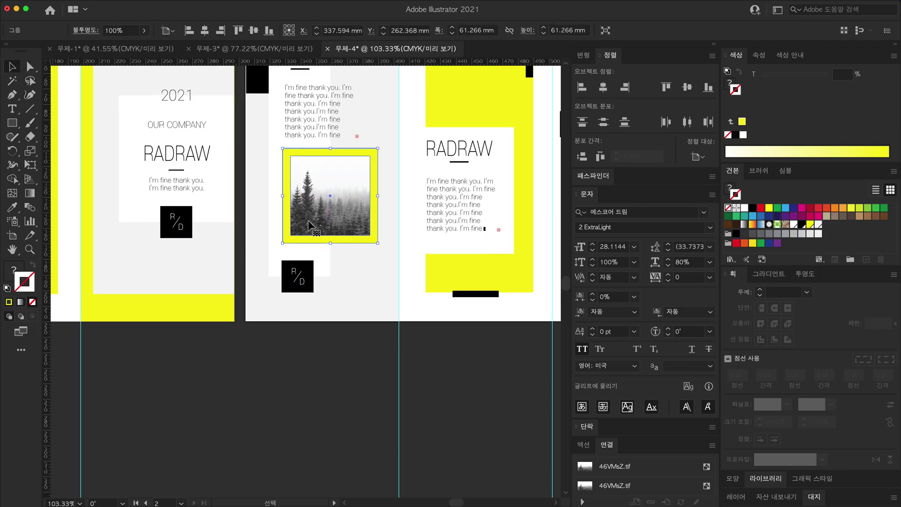
{"action": "left_click", "coordinate": [308, 220]}
{"action": "key", "text": "Delete"}
{"action": "key", "text": "ctrl+z"}
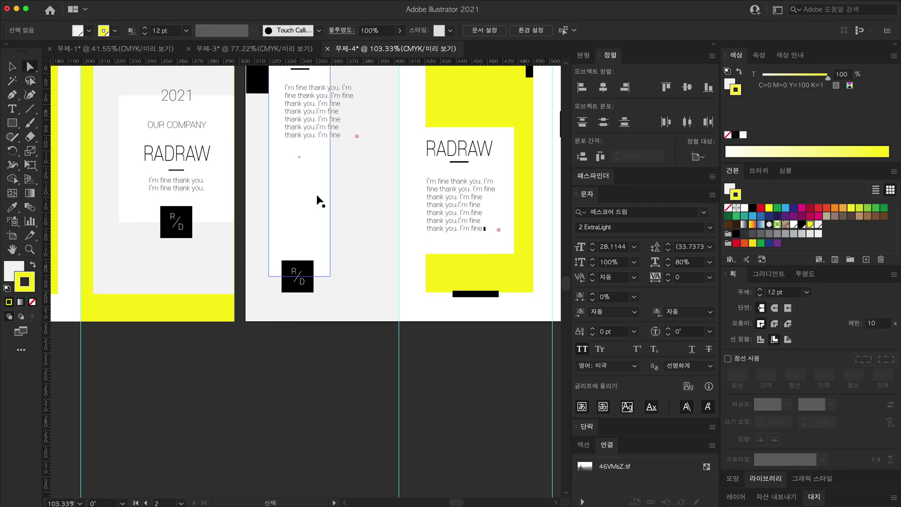
Step: Place the brochure layout screenshot below the artboards, then undo back to the forest photo
{"action": "scroll", "coordinate": [270, 266], "scroll_direction": "down", "scroll_amount": 2}
{"action": "scroll", "coordinate": [271, 265], "scroll_direction": "down", "scroll_amount": 3}
{"action": "key", "text": "ctrl+shift+p"}
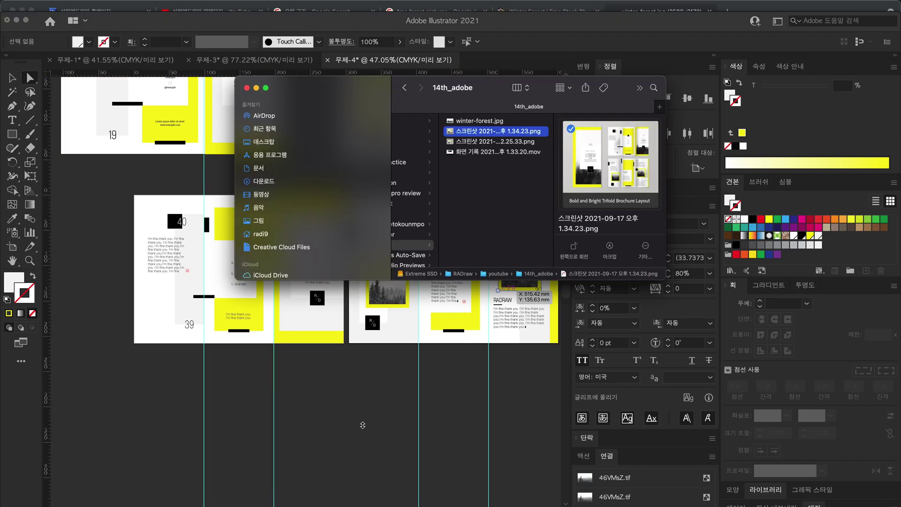
{"action": "key", "text": "Return"}
{"action": "left_click", "coordinate": [328, 370]}
{"action": "scroll", "coordinate": [423, 413], "scroll_direction": "up", "scroll_amount": 3}
{"action": "key", "text": "ctrl+shift+a"}
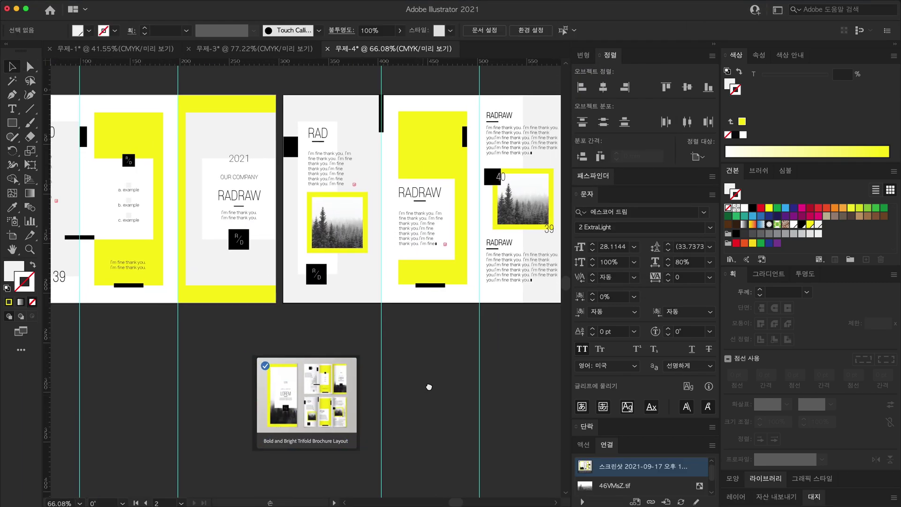
{"action": "key", "text": "ctrl+semicolon"}
{"action": "left_click_drag", "start_coordinate": [414, 386], "coordinate": [466, 344]}
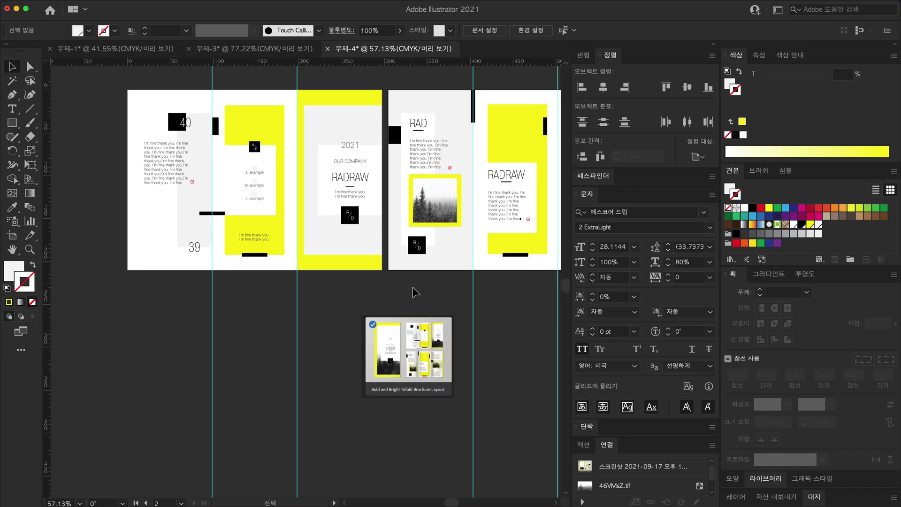
{"action": "scroll", "coordinate": [384, 266], "scroll_direction": "down", "scroll_amount": 2}
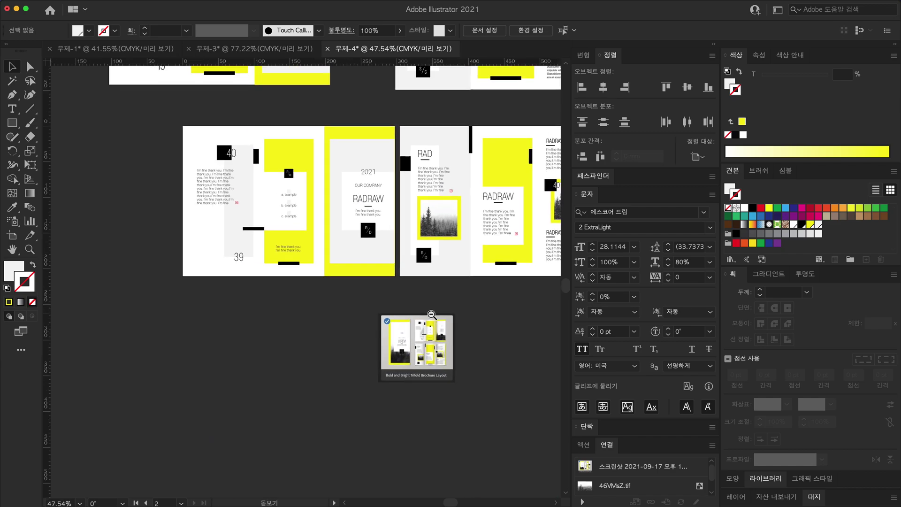
{"action": "key", "text": "ctrl+z"}
Step: Move the forest photo onto the cover panel and clip it to the panel frame
{"action": "key", "text": "v"}
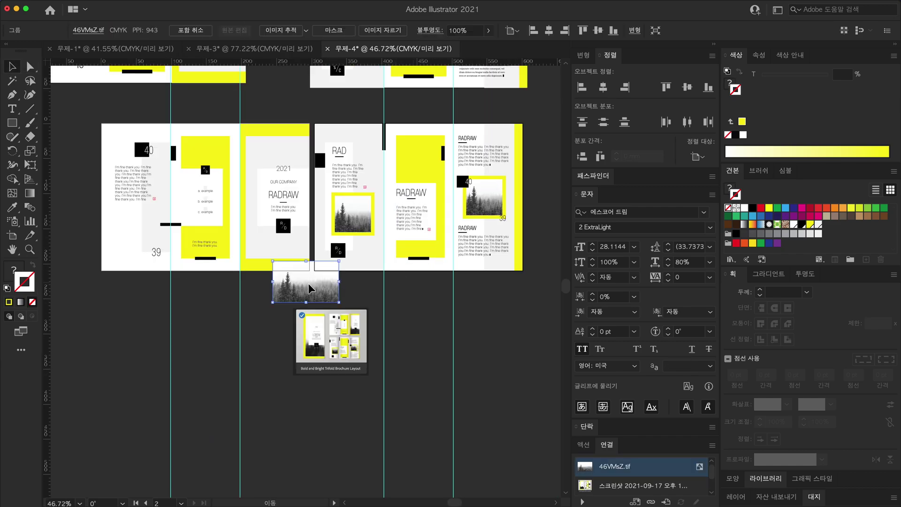
{"action": "left_click_drag", "start_coordinate": [314, 284], "coordinate": [286, 247]}
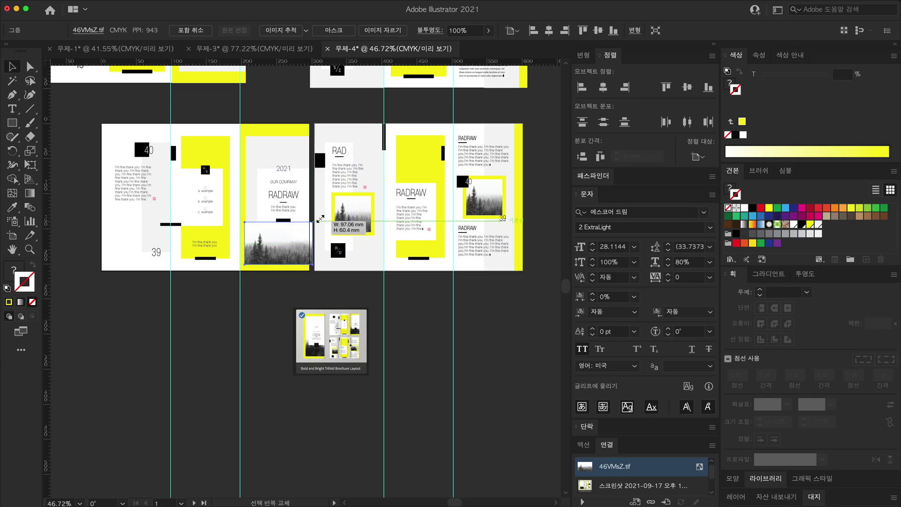
{"action": "key", "text": "ctrl+z"}
{"action": "key", "text": "ctrl+z"}
{"action": "key", "text": "a"}
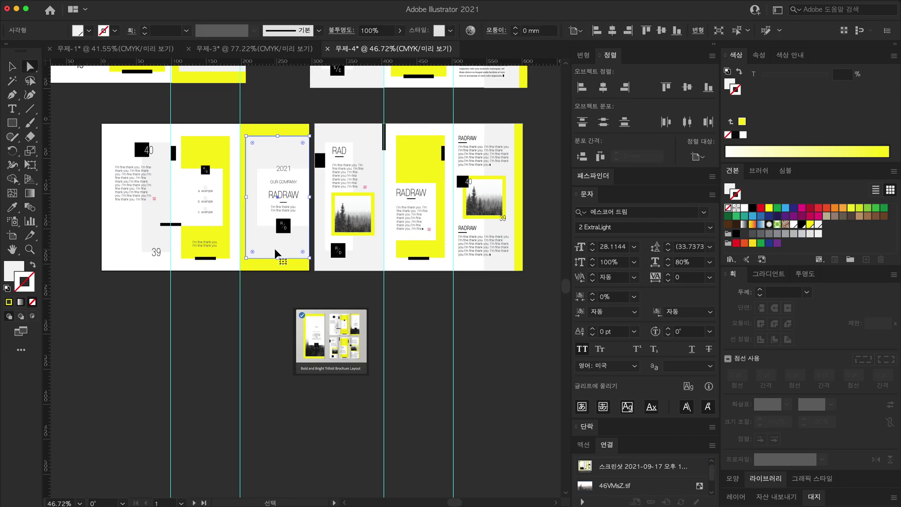
{"action": "key", "text": "ctrl+shift+z"}
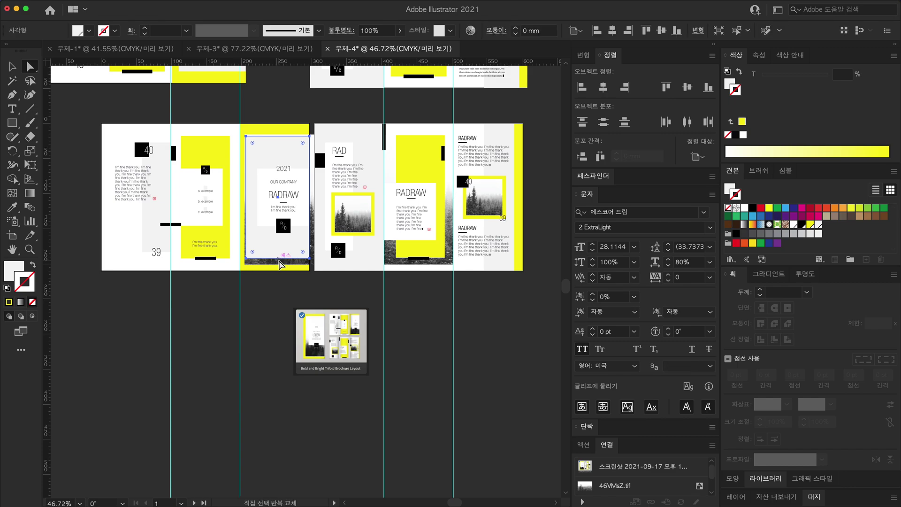
{"action": "key", "text": "ctrl+7"}
{"action": "left_click", "coordinate": [321, 300]}
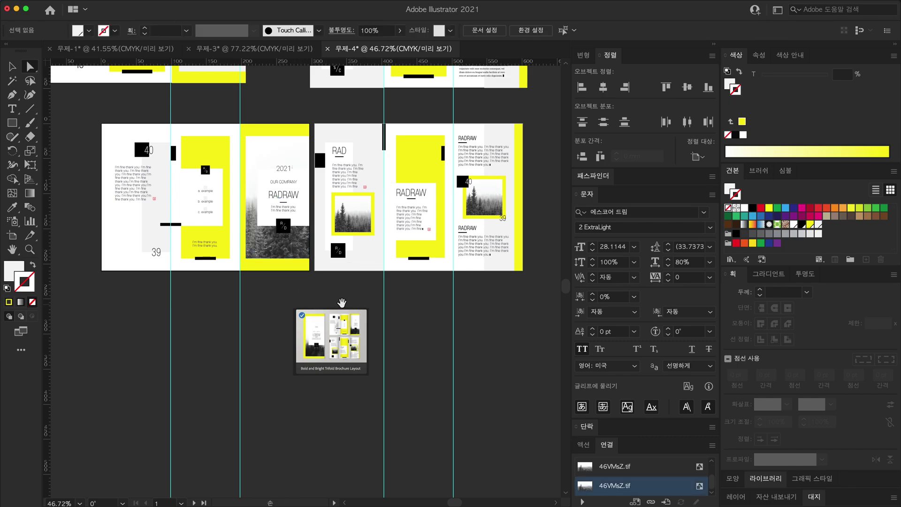
{"action": "scroll", "coordinate": [320, 301], "scroll_direction": "up", "scroll_amount": 5}
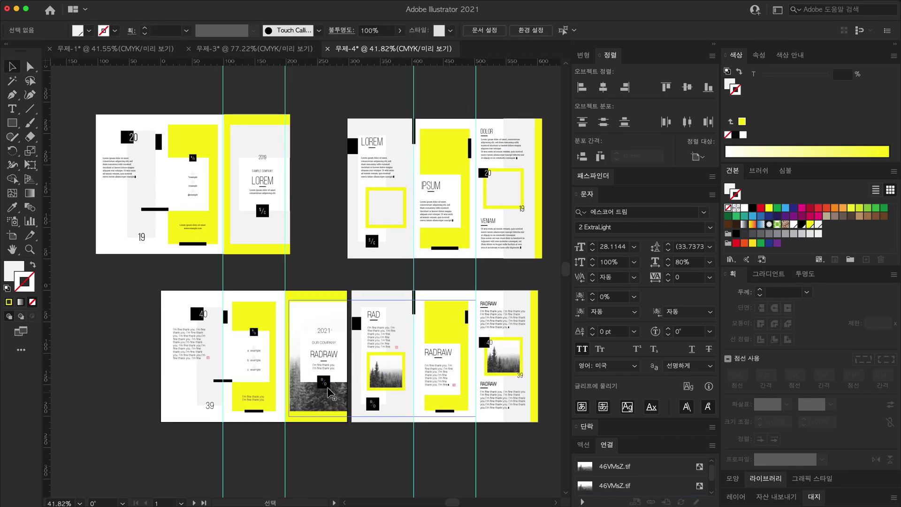
{"action": "scroll", "coordinate": [383, 383], "scroll_direction": "down", "scroll_amount": 3}
{"action": "scroll", "coordinate": [470, 362], "scroll_direction": "down", "scroll_amount": 2}
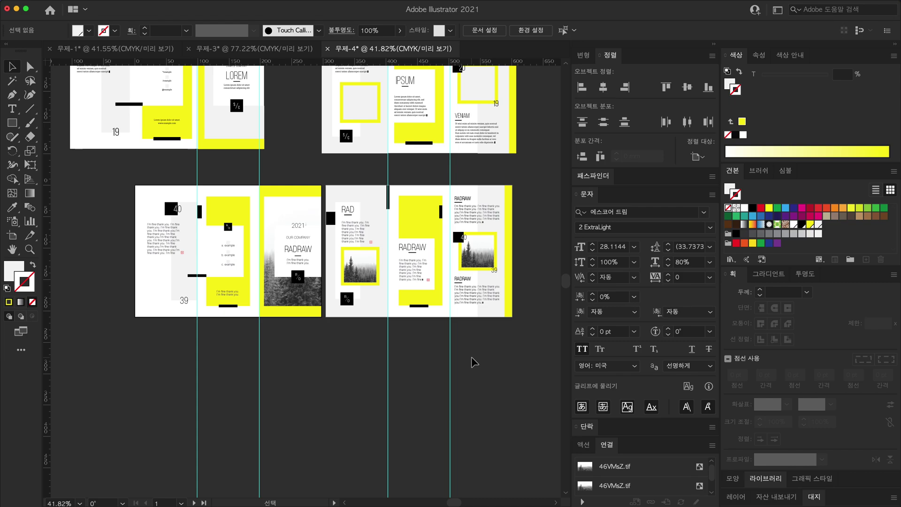
{"action": "scroll", "coordinate": [450, 390], "scroll_direction": "up", "scroll_amount": 3}
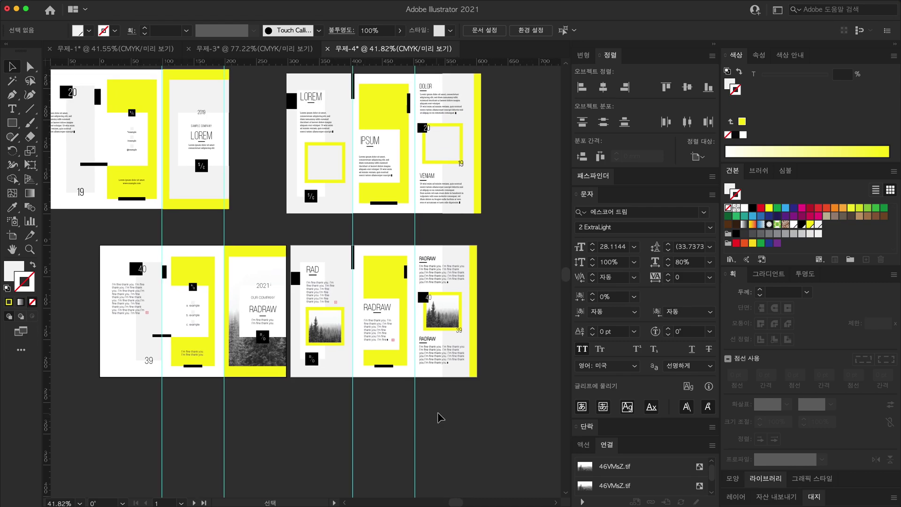
{"action": "scroll", "coordinate": [408, 375], "scroll_direction": "left", "scroll_amount": 2}
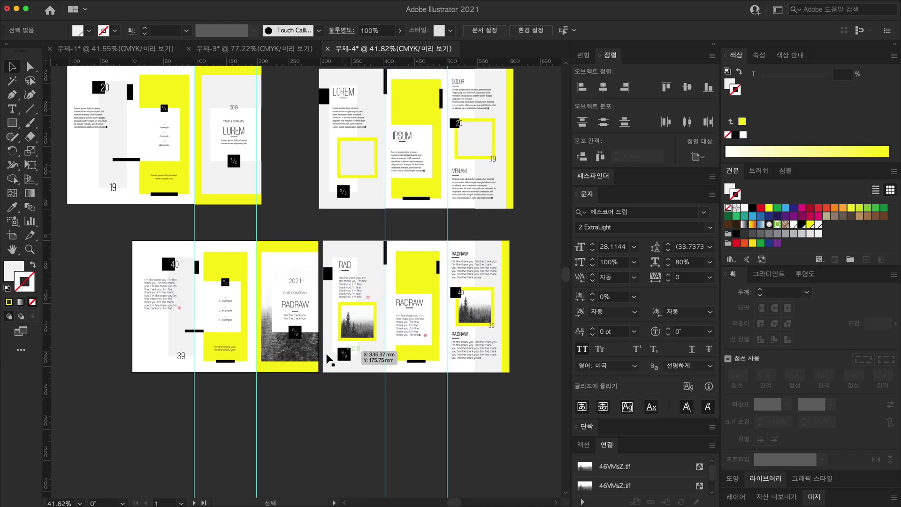
{"action": "scroll", "coordinate": [441, 361], "scroll_direction": "up", "scroll_amount": 1}
{"action": "scroll", "coordinate": [470, 371], "scroll_direction": "down", "scroll_amount": 3}
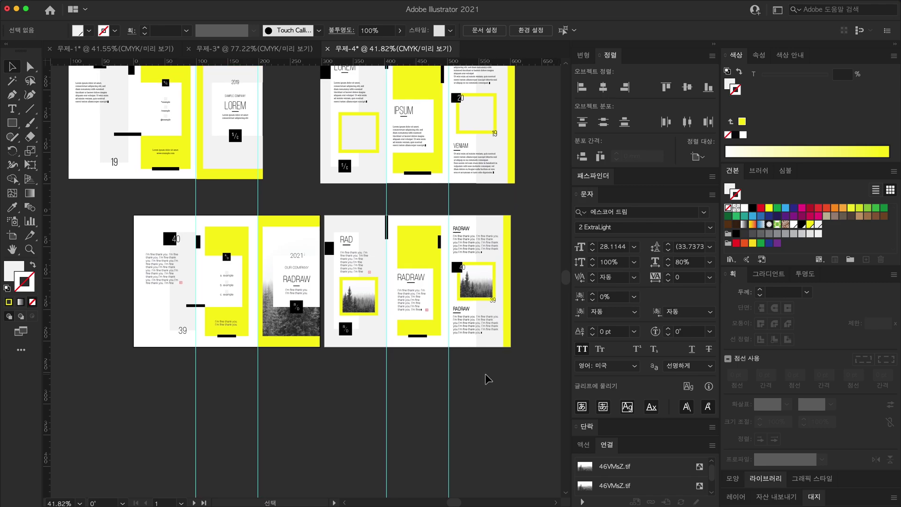
{"action": "key", "text": "a"}
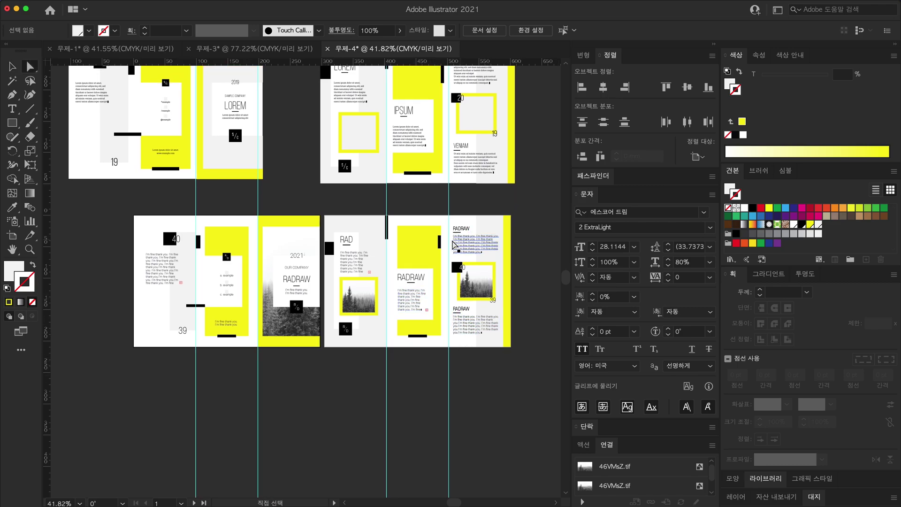
{"action": "left_click_drag", "start_coordinate": [265, 334], "coordinate": [294, 343]}
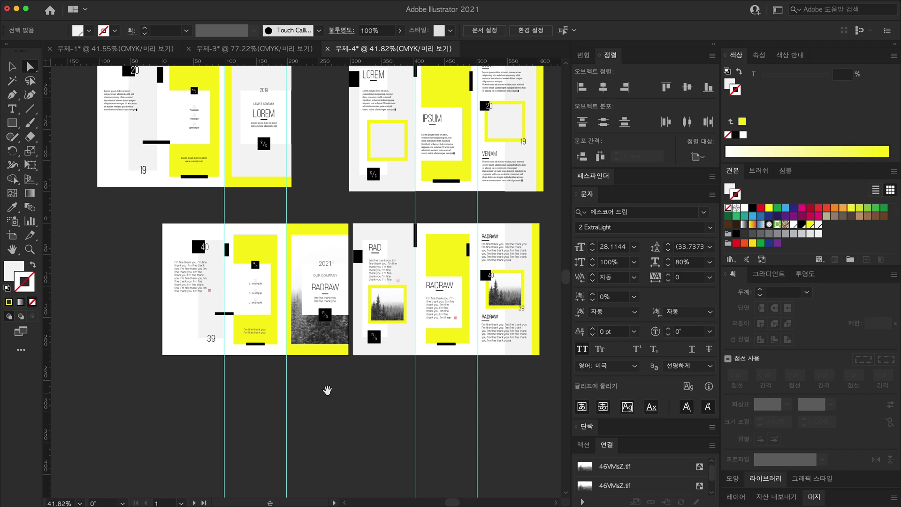
{"action": "left_click_drag", "start_coordinate": [327, 390], "coordinate": [300, 385]}
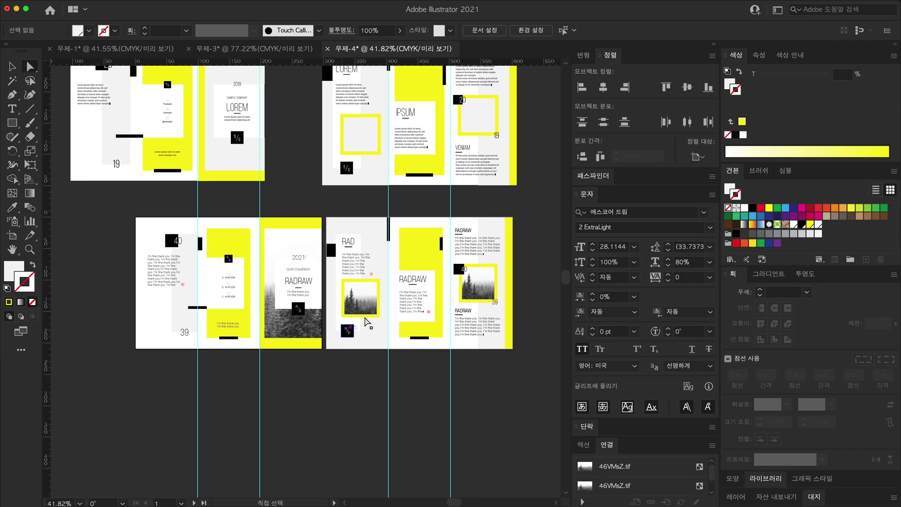
{"action": "left_click_drag", "start_coordinate": [384, 261], "coordinate": [410, 254]}
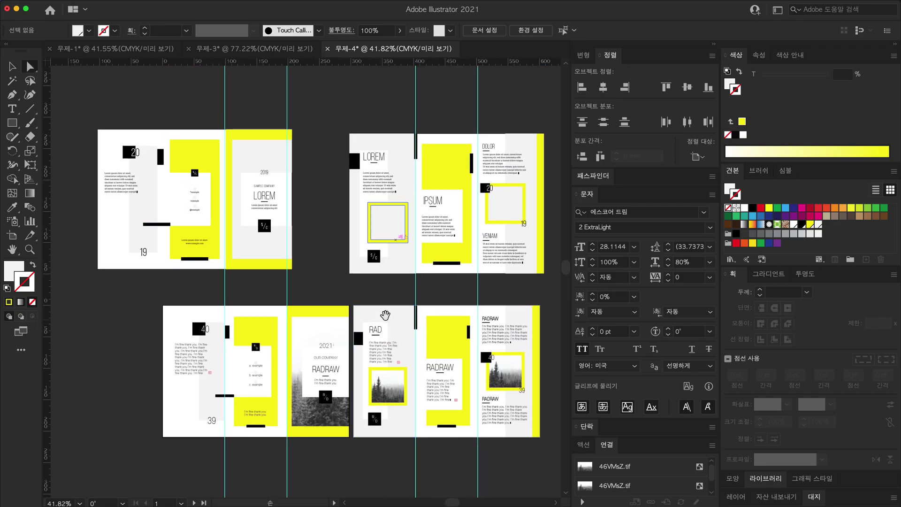
{"action": "key", "text": "v"}
{"action": "scroll", "coordinate": [206, 157], "scroll_direction": "up", "scroll_amount": 5}
{"action": "scroll", "coordinate": [206, 157], "scroll_direction": "left", "scroll_amount": 2}
{"action": "scroll", "coordinate": [563, 332], "scroll_direction": "down", "scroll_amount": 5}
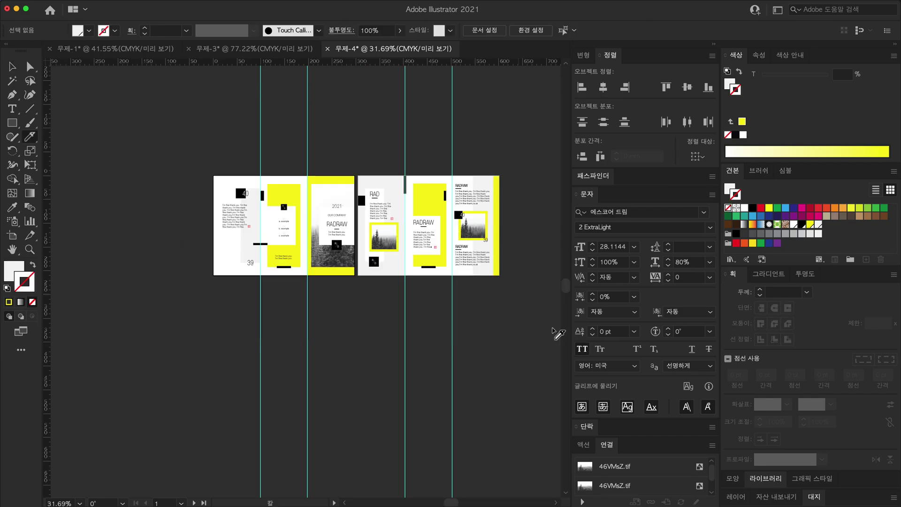
Step: Add two new artboards from the Artboards panel
{"action": "left_click", "coordinate": [821, 501]}
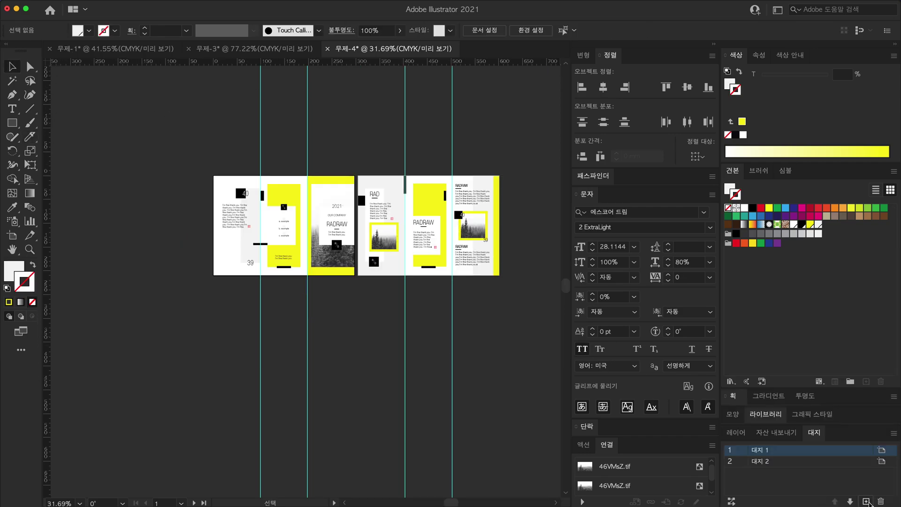
{"action": "left_click", "coordinate": [760, 472]}
{"action": "left_click", "coordinate": [287, 404], "text": "alt"}
{"action": "scroll", "coordinate": [284, 390], "scroll_direction": "left", "scroll_amount": 3}
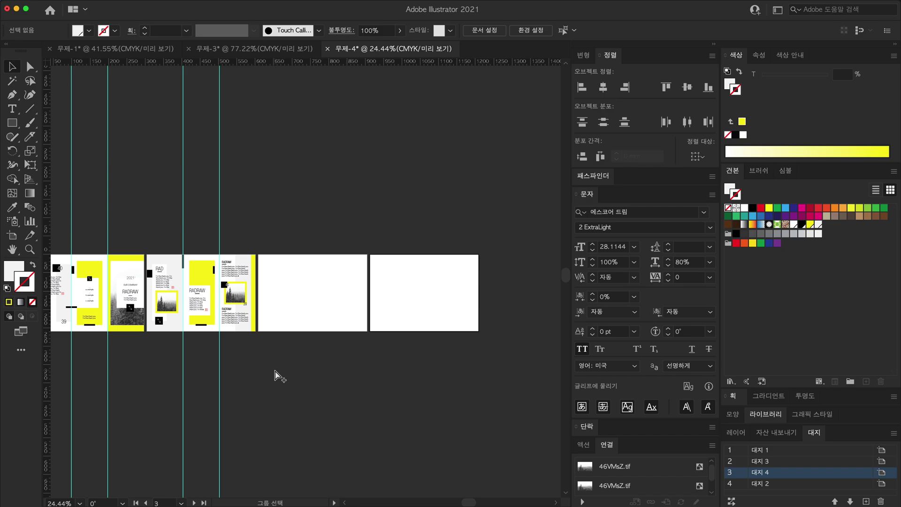
Step: Marquee-select the brochure spreads and paste them onto all the new artboards
{"action": "key", "text": "ctrl+a"}
{"action": "scroll", "coordinate": [276, 375], "scroll_direction": "left", "scroll_amount": 3}
{"action": "scroll", "coordinate": [403, 374], "scroll_direction": "left", "scroll_amount": 2}
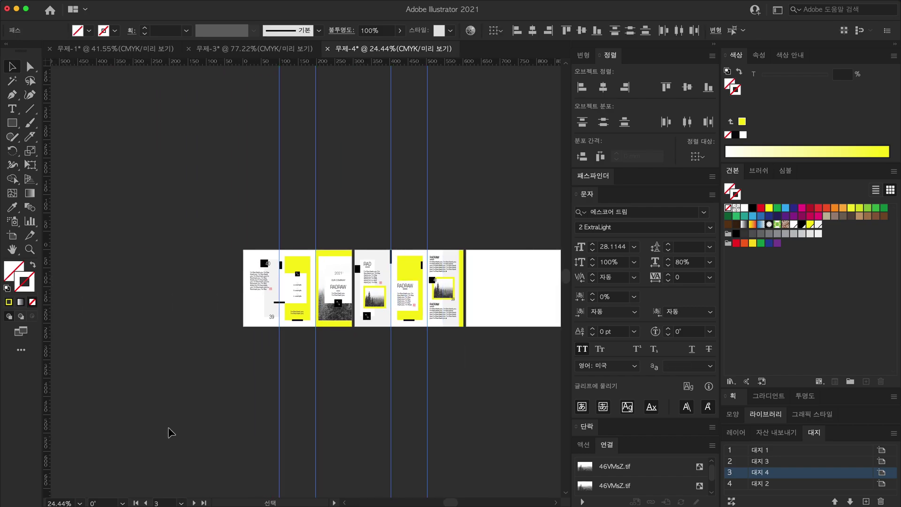
{"action": "key", "text": "Delete"}
{"action": "scroll", "coordinate": [329, 281], "scroll_direction": "up", "scroll_amount": 1, "text": "alt"}
{"action": "left_click", "coordinate": [280, 181]}
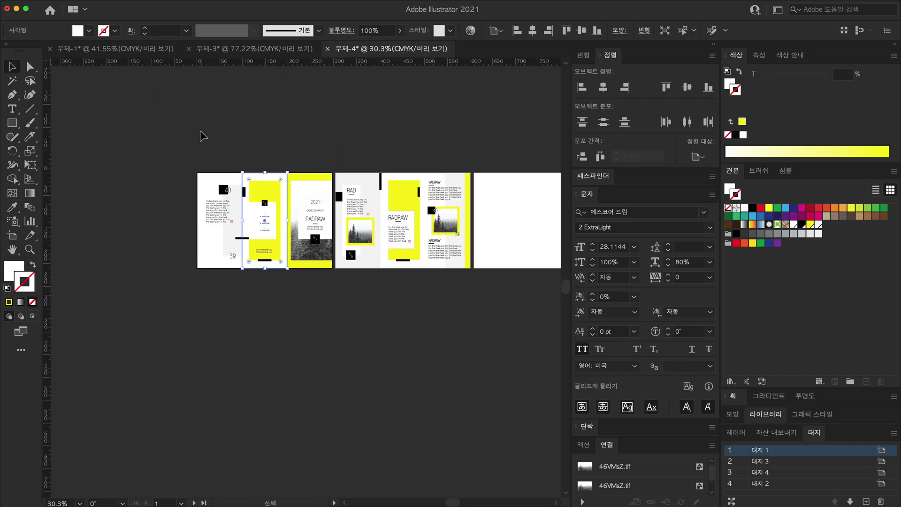
{"action": "mouse_move", "coordinate": [196, 128]}
{"action": "left_mouse_down"}
{"action": "mouse_move", "coordinate": [469, 318]}
{"action": "mouse_move", "coordinate": [463, 325]}
{"action": "mouse_move", "coordinate": [309, 331]}
{"action": "left_mouse_up"}
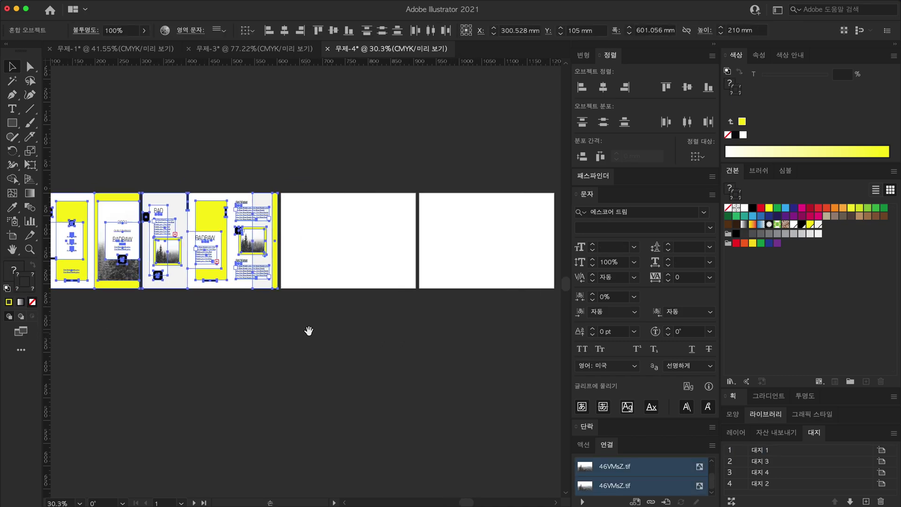
{"action": "left_click", "coordinate": [342, 218]}
{"action": "key", "text": "a"}
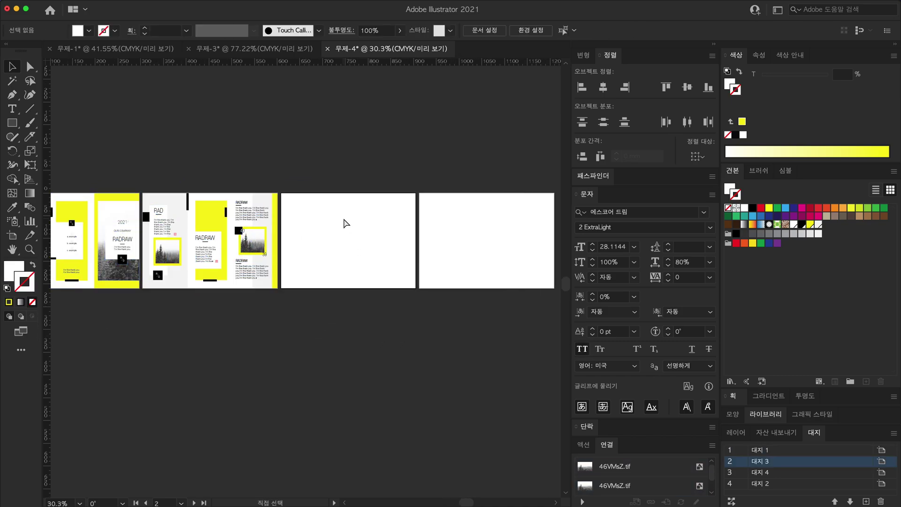
{"action": "key", "text": "ctrl+shift+v"}
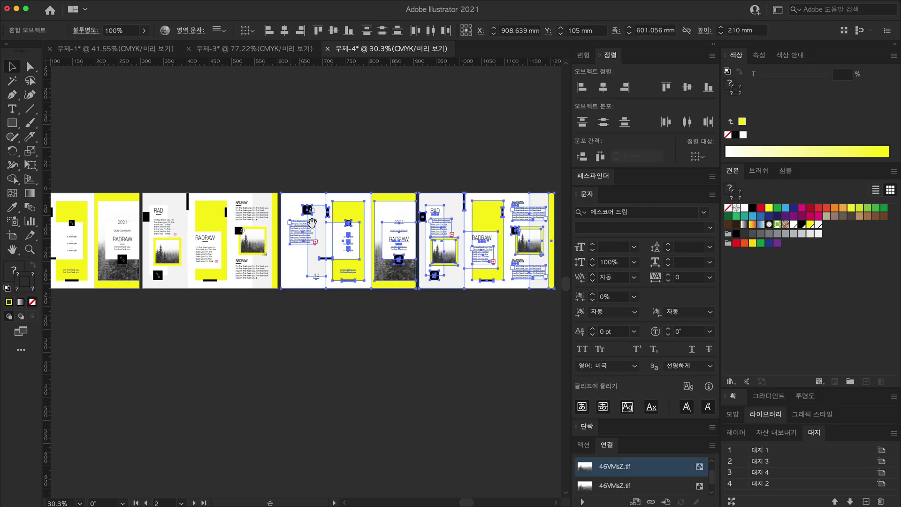
{"action": "scroll", "coordinate": [361, 284], "scroll_direction": "right", "scroll_amount": 3}
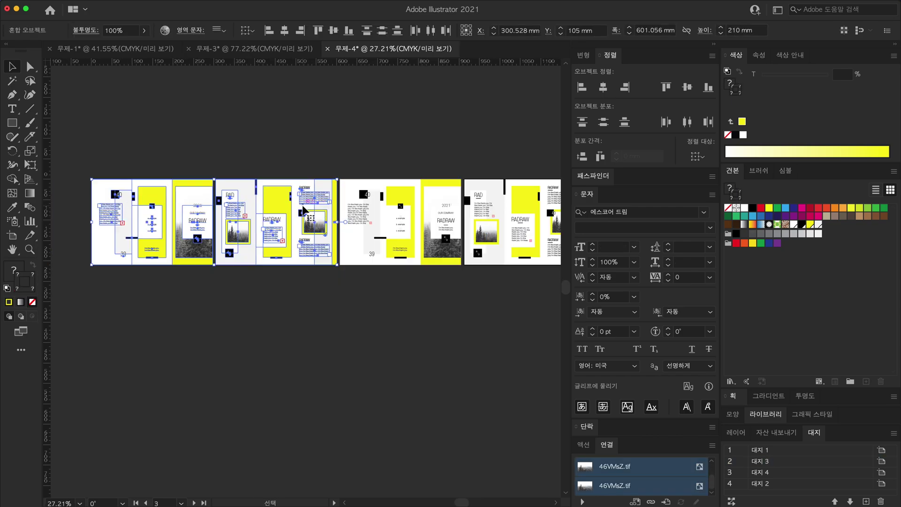
Step: Deselect the pasted copies and pick the yellow background rectangle on artboard 3
{"action": "left_click", "coordinate": [280, 288]}
{"action": "key", "text": "v"}
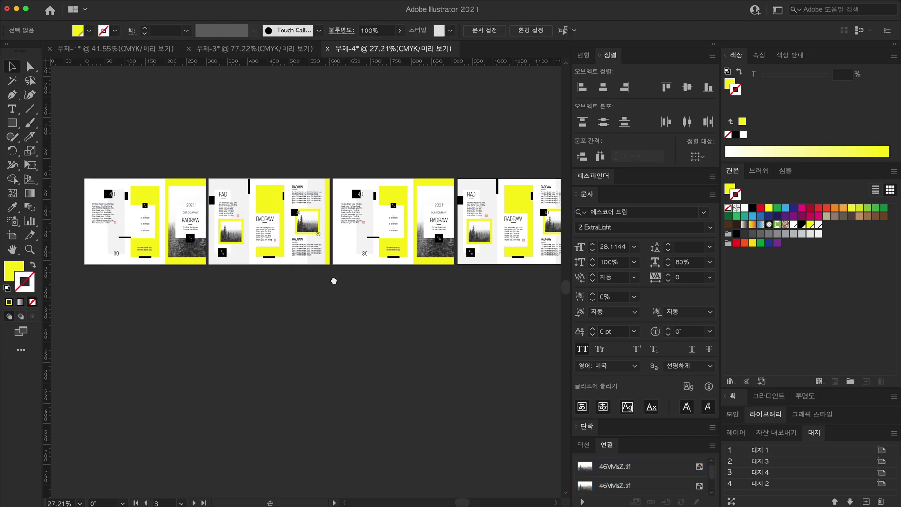
{"action": "scroll", "coordinate": [334, 280], "scroll_direction": "right", "scroll_amount": 6}
{"action": "left_click", "coordinate": [190, 217]}
{"action": "scroll", "coordinate": [305, 244], "scroll_direction": "up", "scroll_amount": 3}
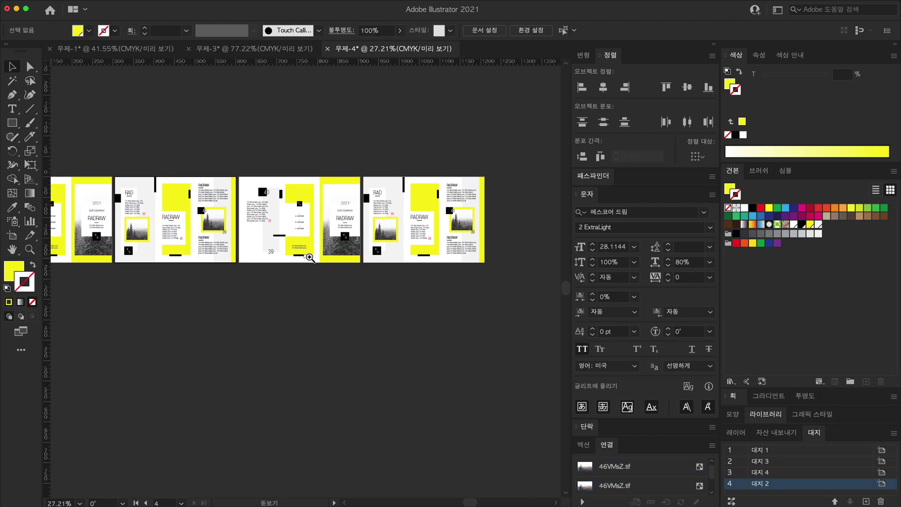
{"action": "key", "text": "a"}
{"action": "left_click", "coordinate": [372, 138]}
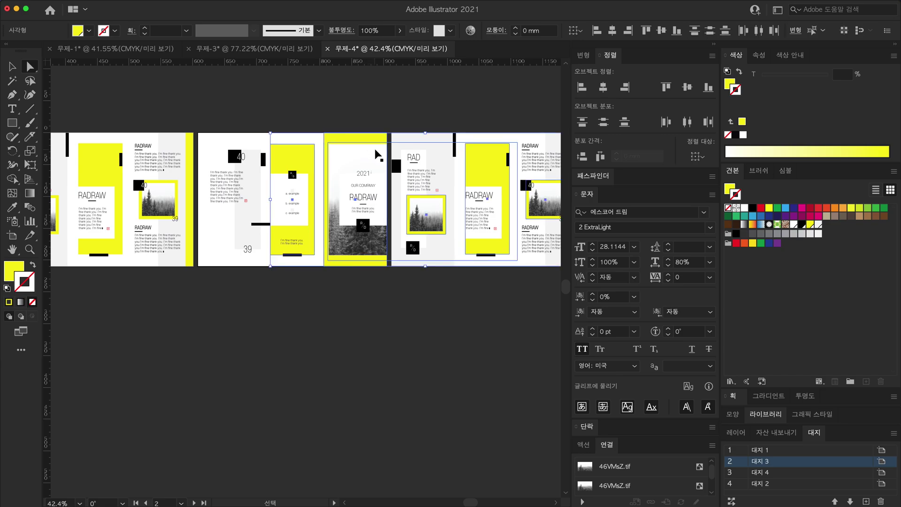
{"action": "scroll", "coordinate": [435, 299], "scroll_direction": "right", "scroll_amount": 3}
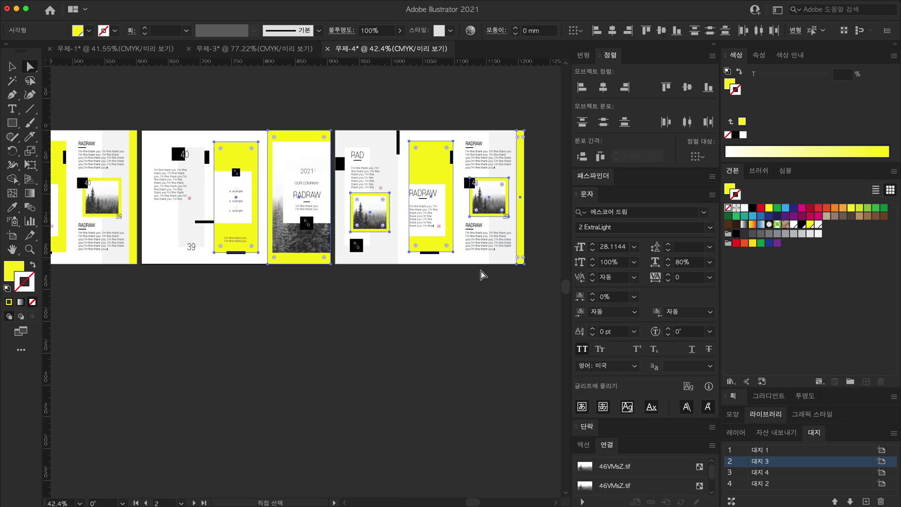
Step: Select every object sharing the yellow frame's fill and stroke via Select > Same
{"action": "left_click", "coordinate": [444, 303]}
{"action": "key", "text": "v"}
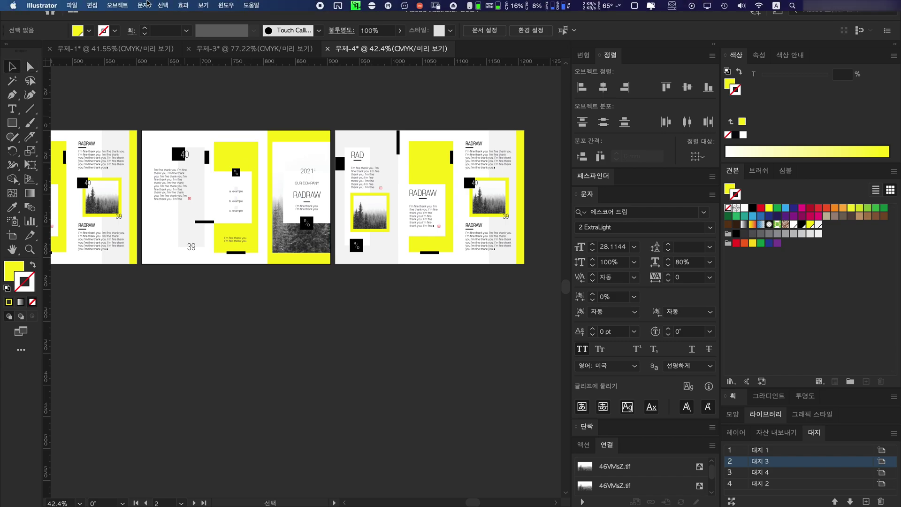
{"action": "left_click", "coordinate": [97, 8]}
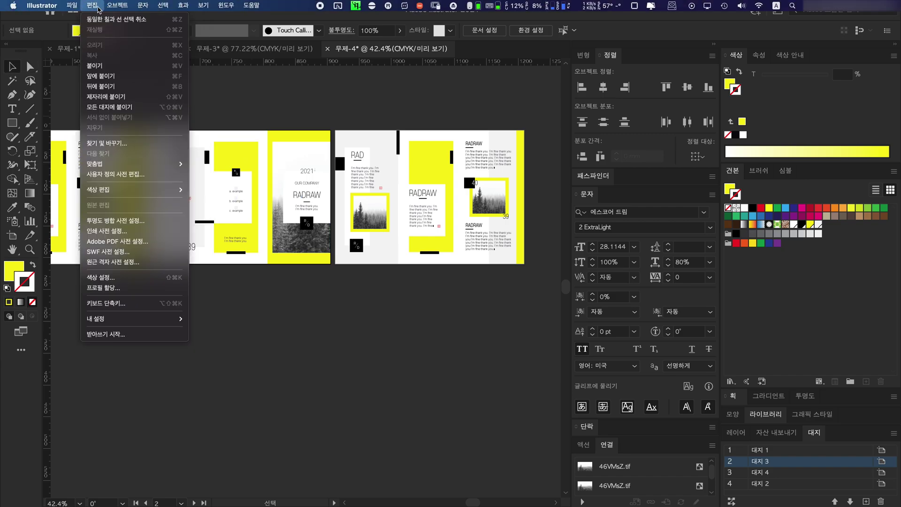
{"action": "key", "text": "a"}
{"action": "left_click", "coordinate": [270, 132]}
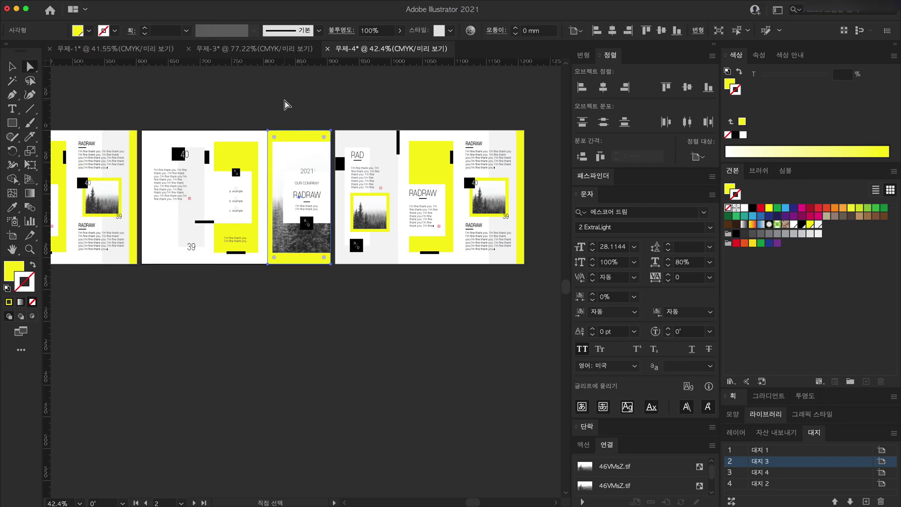
{"action": "left_click", "coordinate": [301, 102]}
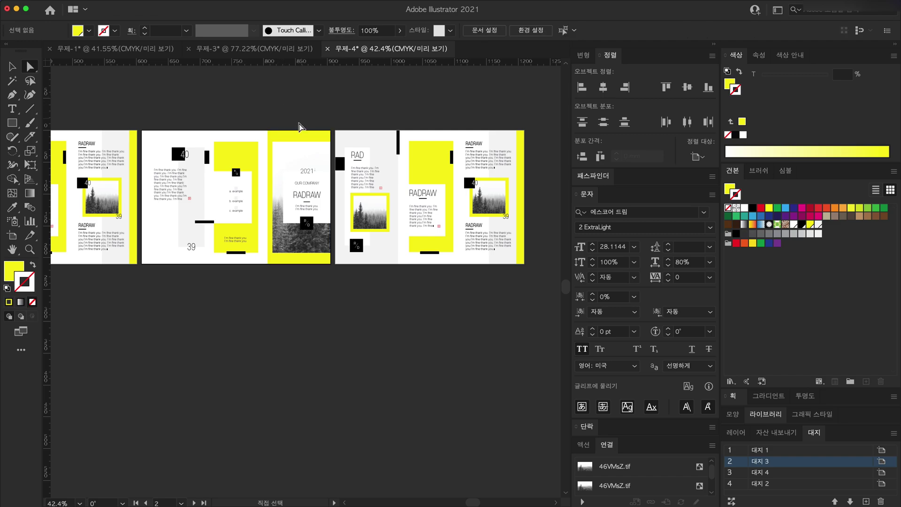
{"action": "left_click", "coordinate": [162, 6]}
{"action": "mouse_move", "coordinate": [185, 101]}
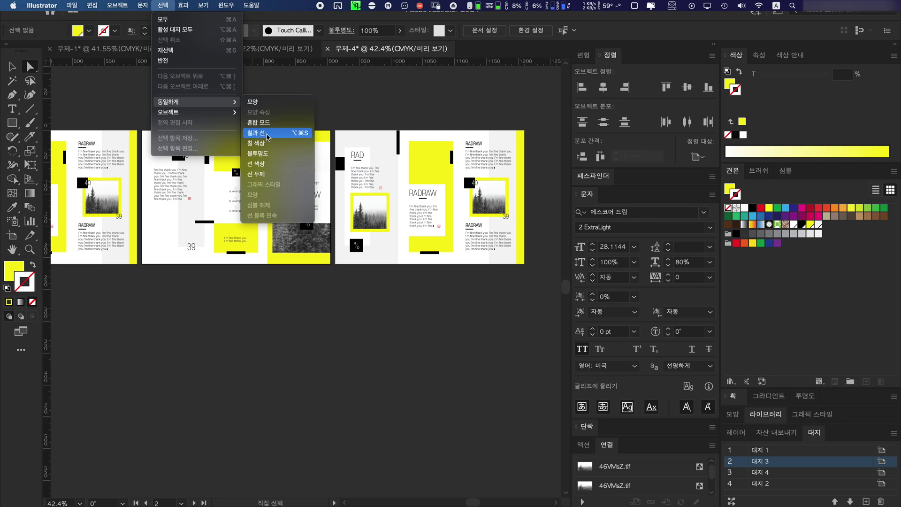
{"action": "left_click", "coordinate": [263, 133]}
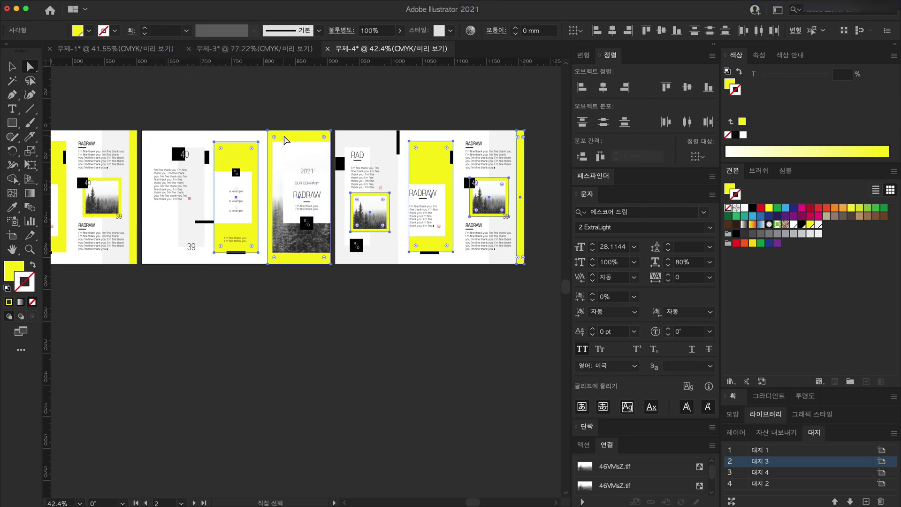
Step: Try green, teal, yellow and crimson swatches on the selected frames, settle on red, then deselect
{"action": "key", "text": "space"}
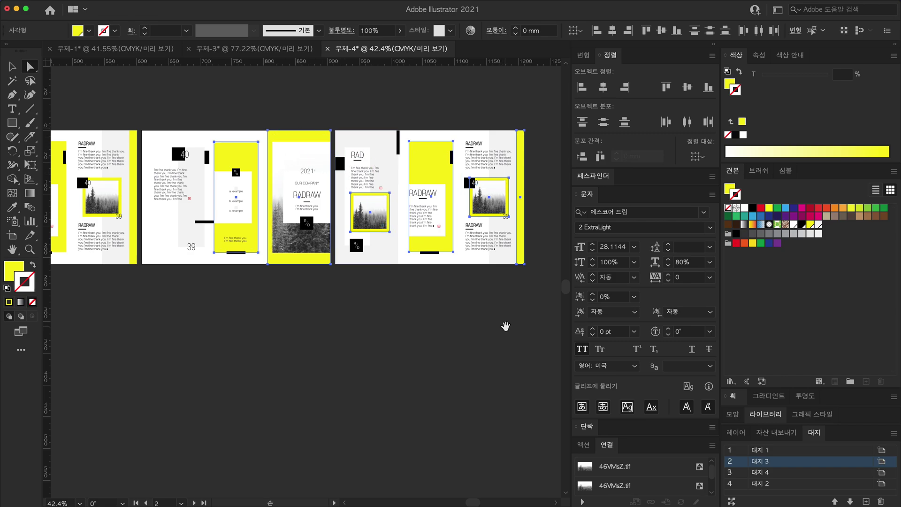
{"action": "left_click_drag", "start_coordinate": [495, 316], "coordinate": [503, 328]}
{"action": "left_click", "coordinate": [737, 216]}
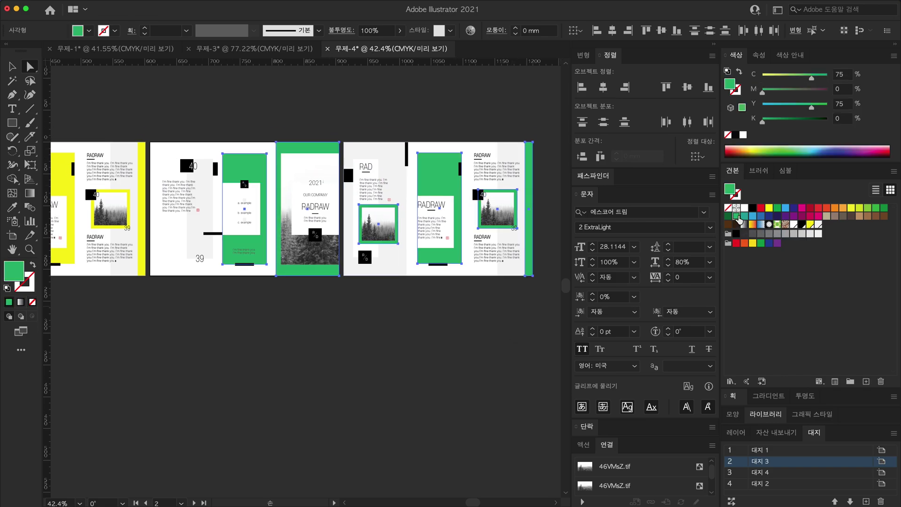
{"action": "left_click", "coordinate": [745, 217]}
{"action": "left_click", "coordinate": [769, 207]}
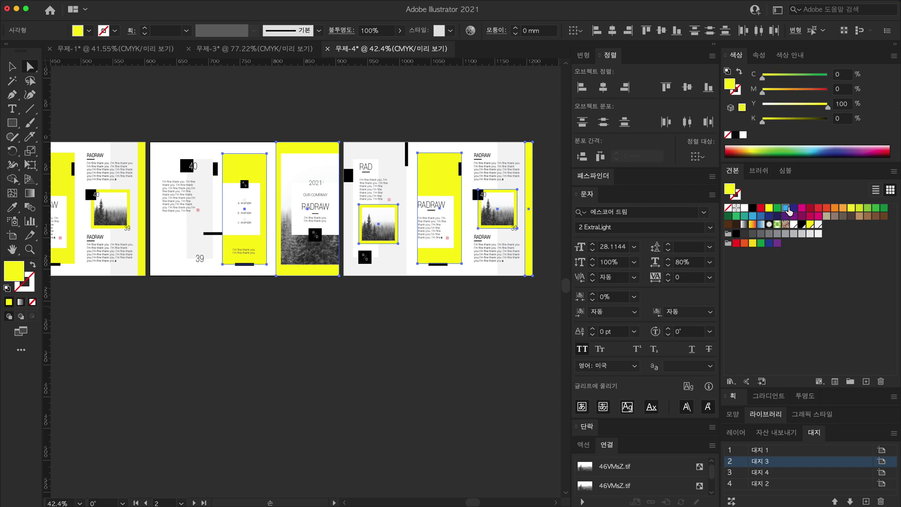
{"action": "left_click", "coordinate": [810, 208]}
{"action": "left_click", "coordinate": [876, 207]}
{"action": "left_click", "coordinate": [817, 210]}
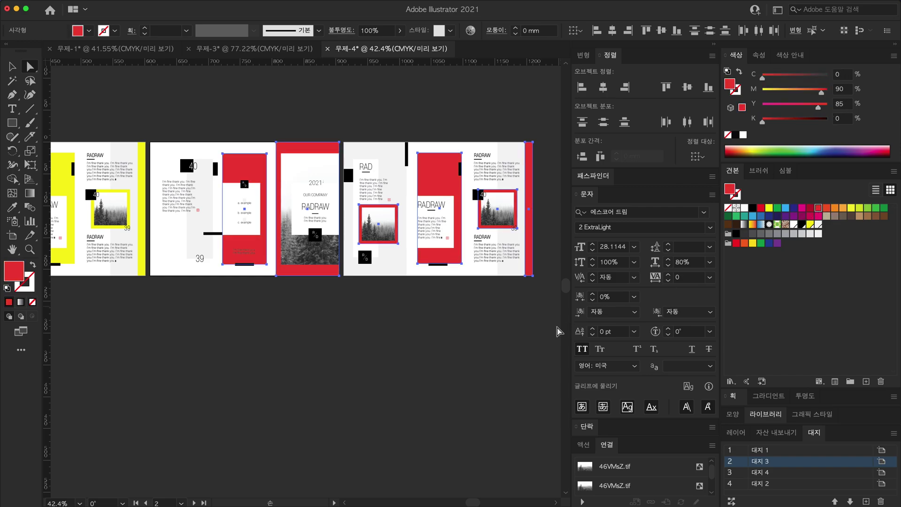
{"action": "left_click", "coordinate": [459, 306]}
{"action": "scroll", "coordinate": [459, 306], "scroll_direction": "down", "scroll_amount": 3}
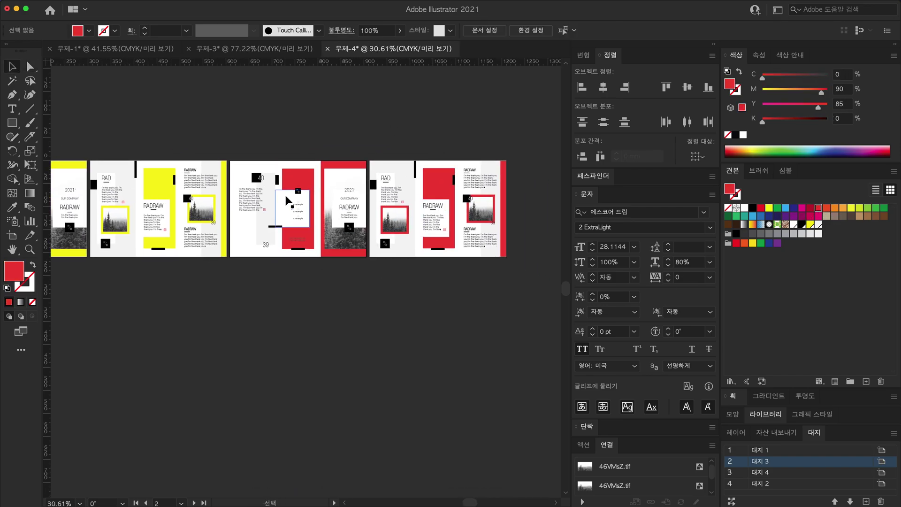
{"action": "scroll", "coordinate": [423, 261], "scroll_direction": "up", "scroll_amount": 2}
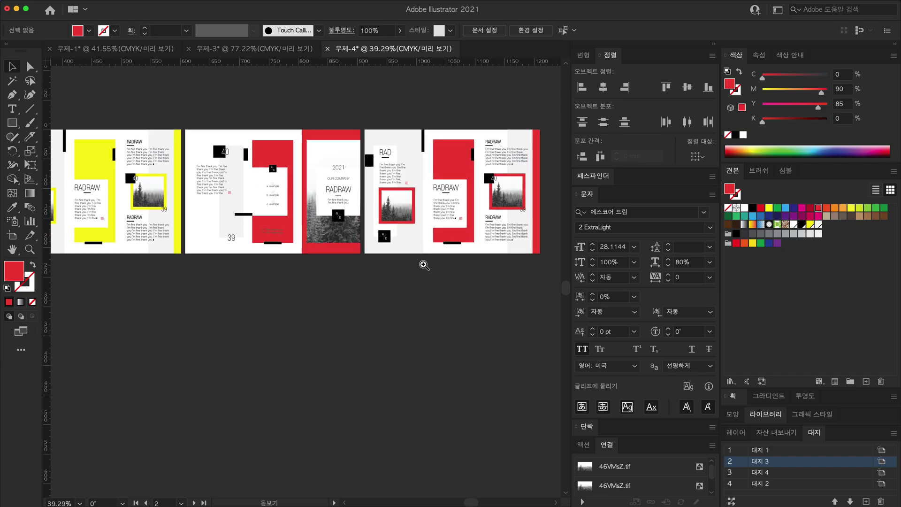
{"action": "left_click_drag", "start_coordinate": [383, 301], "coordinate": [399, 279]}
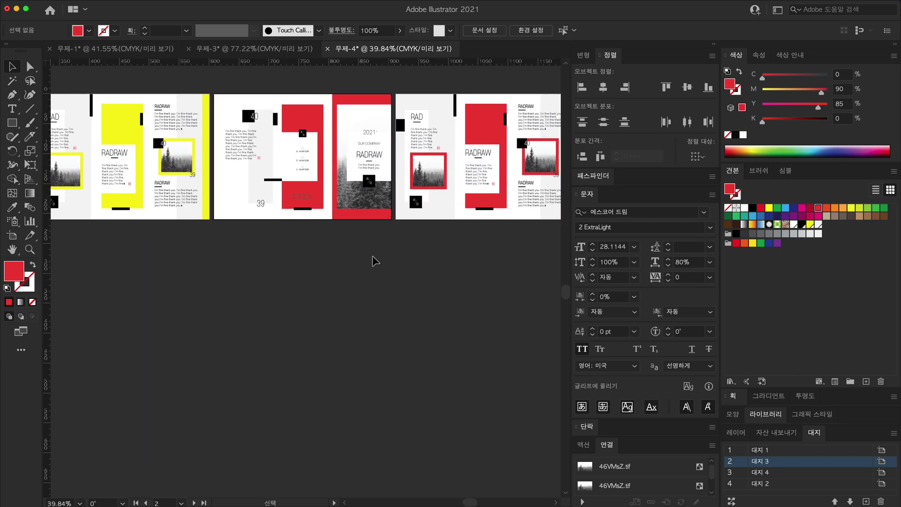
Step: Scroll to the empty fifth artboard and select the red cover's photo and title group
{"action": "scroll", "coordinate": [367, 258], "scroll_direction": "left", "scroll_amount": 2}
{"action": "scroll", "coordinate": [366, 257], "scroll_direction": "down", "scroll_amount": 1}
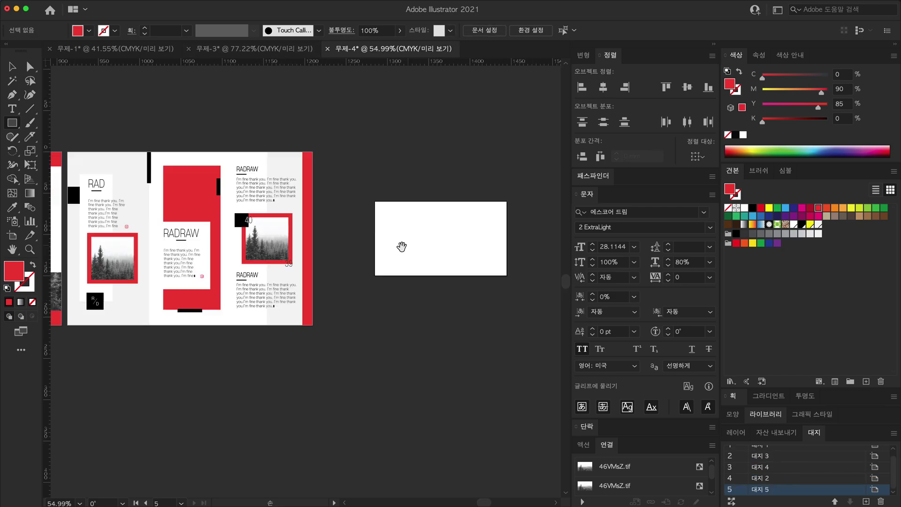
{"action": "scroll", "coordinate": [383, 311], "scroll_direction": "down", "scroll_amount": 3}
{"action": "scroll", "coordinate": [382, 225], "scroll_direction": "down", "scroll_amount": 3}
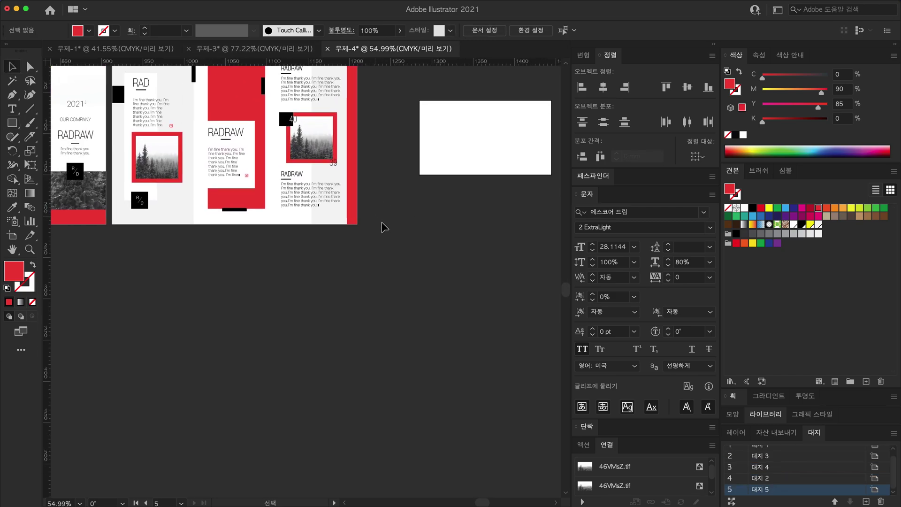
{"action": "scroll", "coordinate": [382, 225], "scroll_direction": "left", "scroll_amount": 4}
{"action": "left_click", "coordinate": [143, 72]}
{"action": "scroll", "coordinate": [144, 72], "scroll_direction": "right", "scroll_amount": 1}
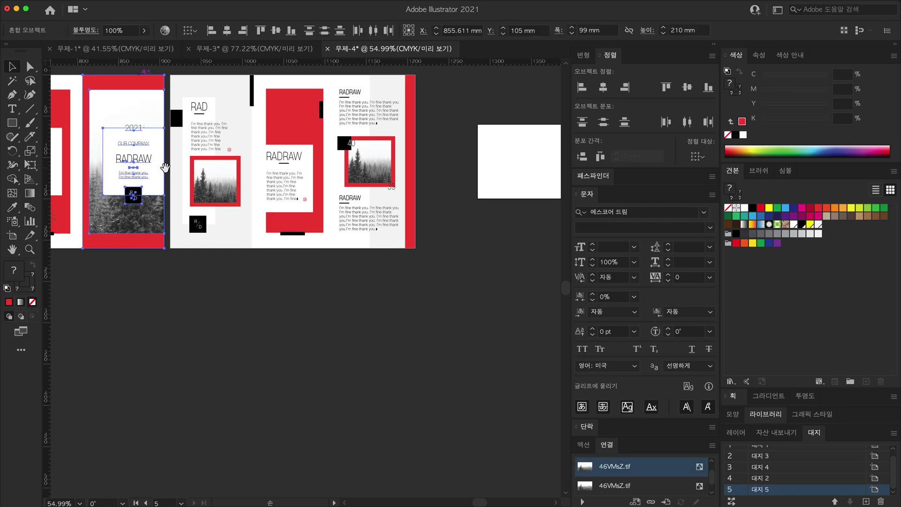
{"action": "scroll", "coordinate": [379, 305], "scroll_direction": "right", "scroll_amount": 4}
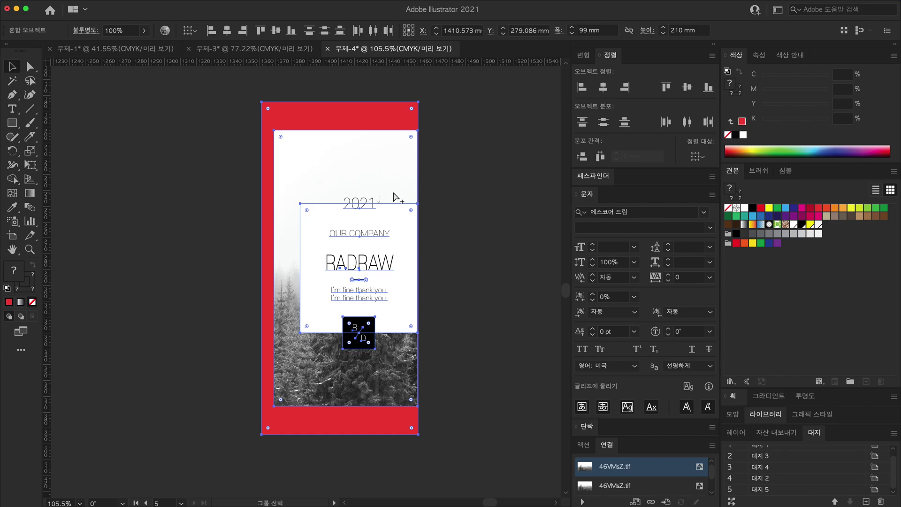
Step: Delete the cover's forest photo and fill its inner rectangle yellow after briefly trying white
{"action": "key", "text": "ctrl+z"}
{"action": "key", "text": "ctrl+z"}
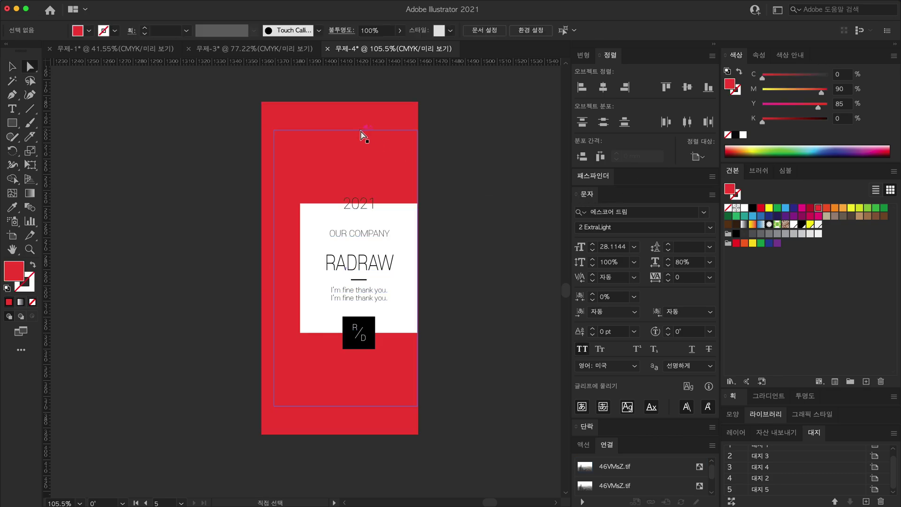
{"action": "left_click", "coordinate": [361, 131]}
{"action": "left_click", "coordinate": [744, 207]}
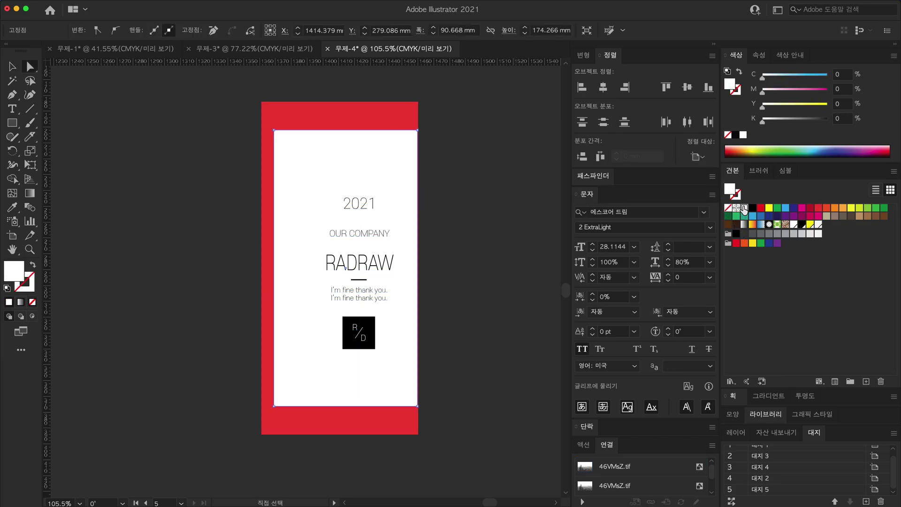
{"action": "left_click", "coordinate": [545, 224]}
{"action": "left_click", "coordinate": [768, 207]}
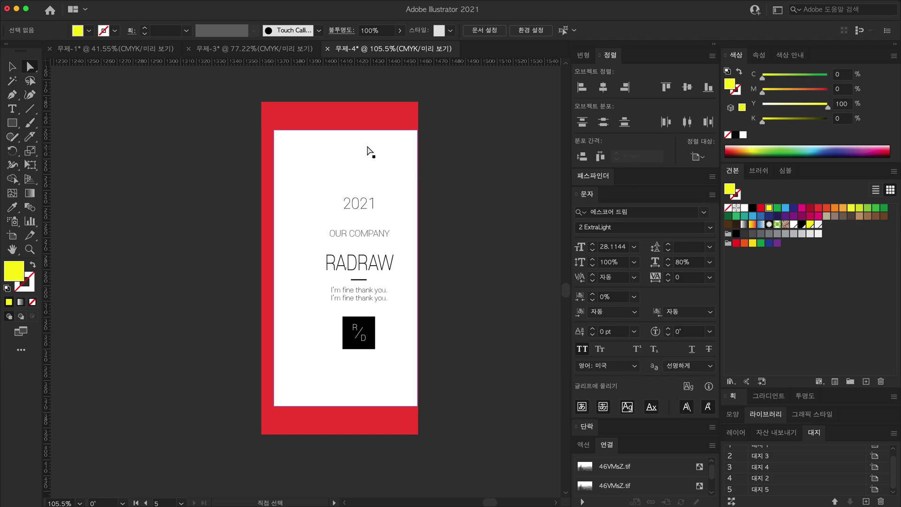
{"action": "left_click", "coordinate": [369, 151]}
{"action": "left_click", "coordinate": [769, 208]}
{"action": "left_click", "coordinate": [437, 182]}
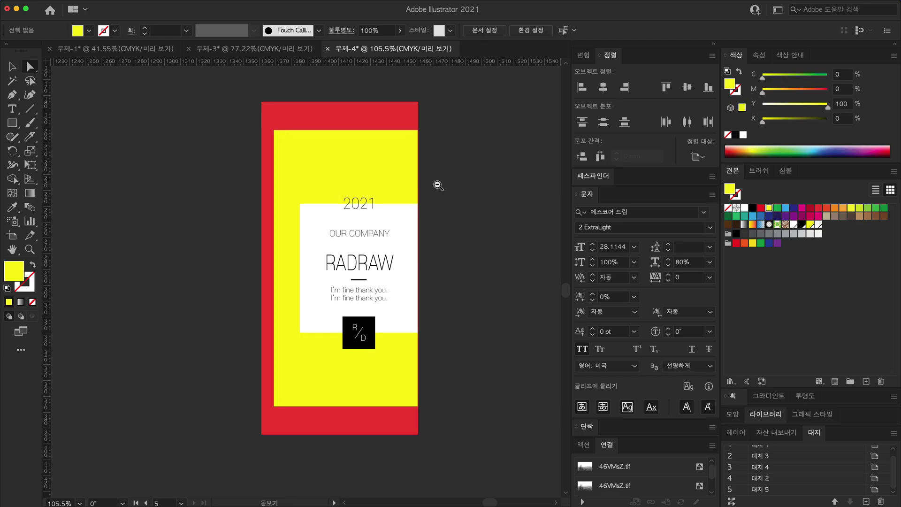
{"action": "scroll", "coordinate": [436, 183], "scroll_direction": "down", "scroll_amount": 3}
{"action": "left_click_drag", "start_coordinate": [437, 179], "coordinate": [473, 257]}
Step: Move the red-yellow cover onto the landscape artboard and set the RADRAW title group aside
{"action": "key", "text": "v"}
{"action": "scroll", "coordinate": [458, 258], "scroll_direction": "right", "scroll_amount": 2}
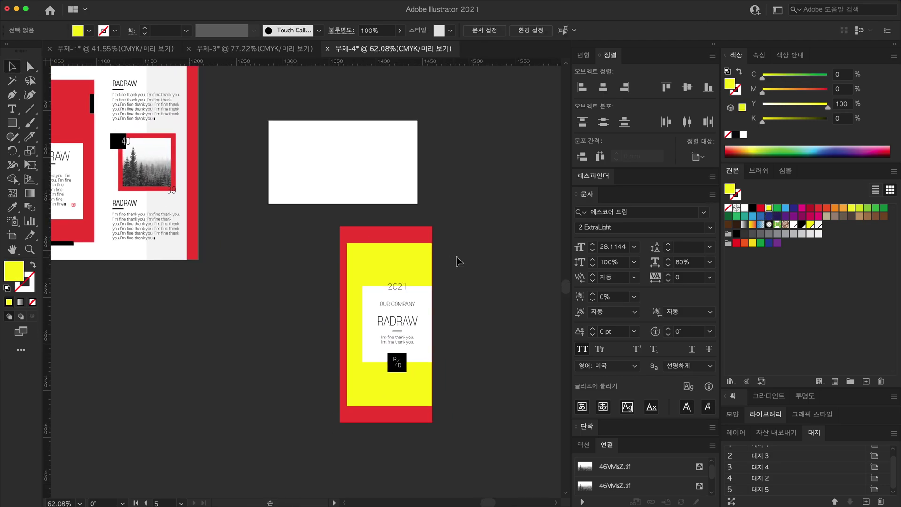
{"action": "scroll", "coordinate": [464, 316], "scroll_direction": "up", "scroll_amount": 2}
{"action": "left_click_drag", "start_coordinate": [342, 338], "coordinate": [272, 230]}
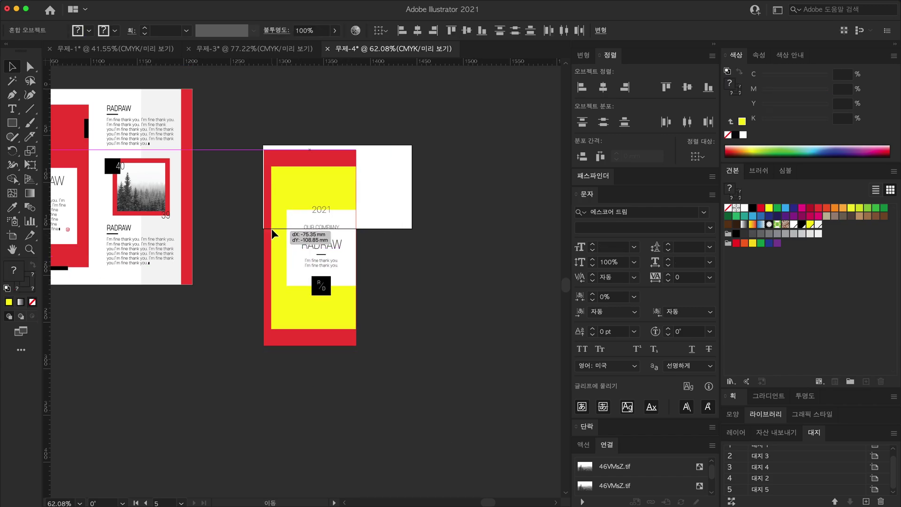
{"action": "left_click_drag", "start_coordinate": [371, 256], "coordinate": [394, 247]}
{"action": "left_click", "coordinate": [312, 236]}
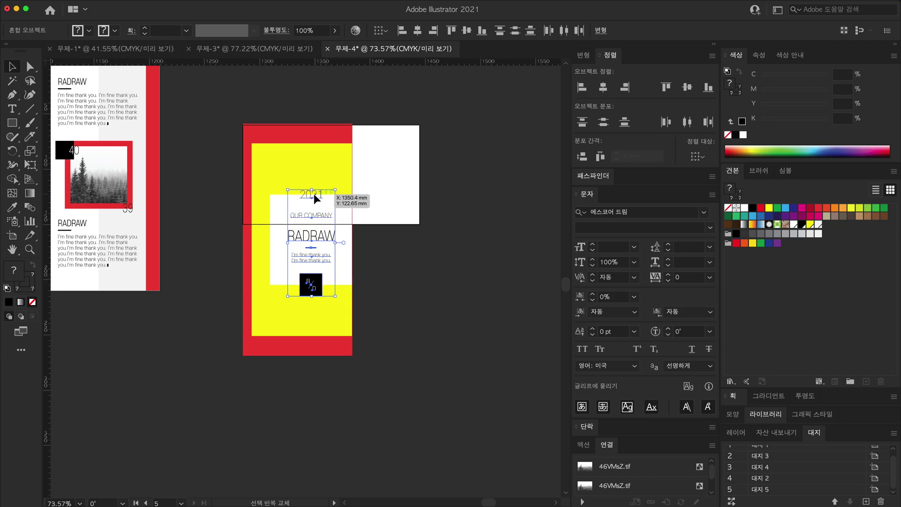
{"action": "left_click_drag", "start_coordinate": [322, 202], "coordinate": [408, 347]}
Step: Shorten the red rectangle to about half height and widen it into landscape proportions
{"action": "left_click", "coordinate": [407, 347]}
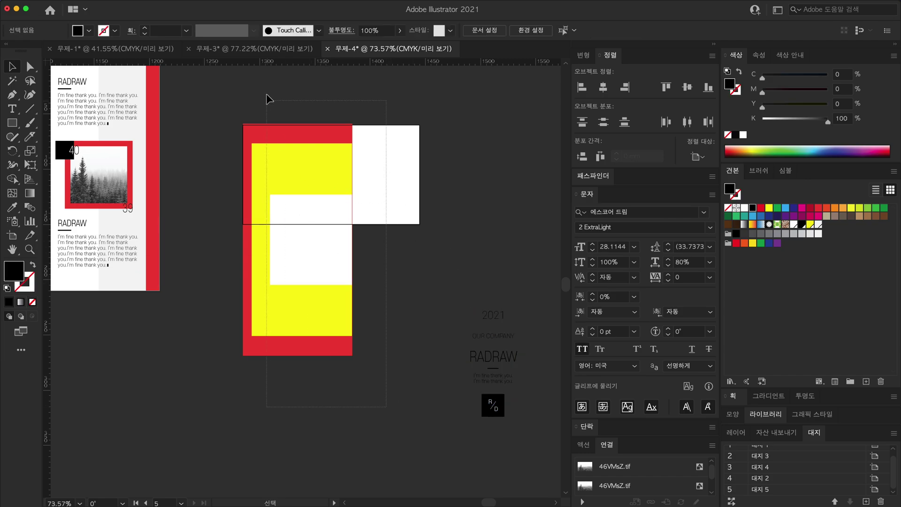
{"action": "left_click", "coordinate": [292, 342]}
{"action": "left_click_drag", "start_coordinate": [298, 355], "coordinate": [297, 225]}
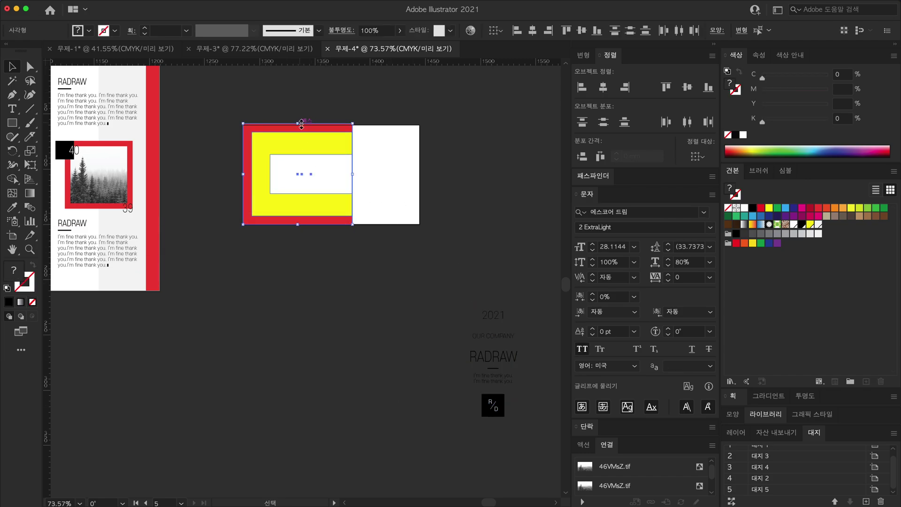
{"action": "left_click_drag", "start_coordinate": [302, 124], "coordinate": [302, 128]}
{"action": "left_click_drag", "start_coordinate": [352, 174], "coordinate": [422, 175]}
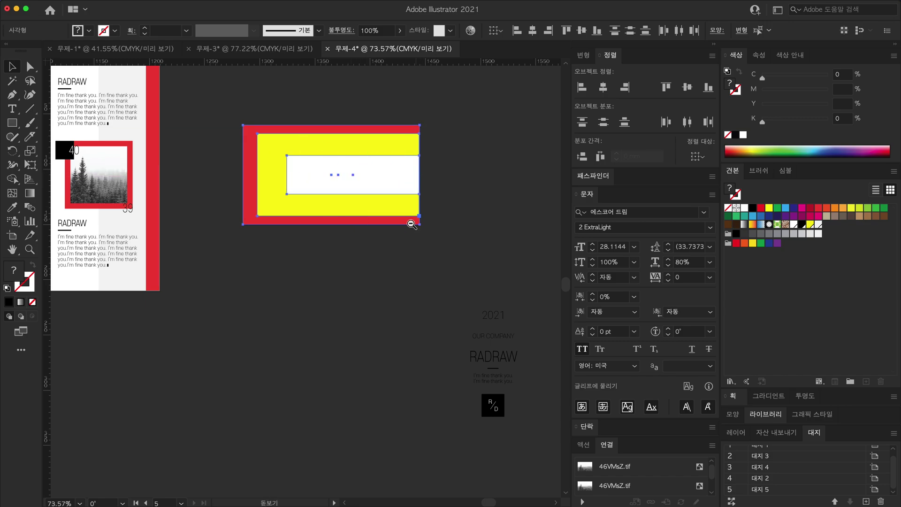
{"action": "scroll", "coordinate": [413, 221], "scroll_direction": "down", "scroll_amount": 3}
{"action": "mouse_move", "coordinate": [404, 267]}
{"action": "left_mouse_down"}
{"action": "mouse_move", "coordinate": [505, 257]}
{"action": "mouse_move", "coordinate": [443, 277]}
{"action": "left_mouse_up"}
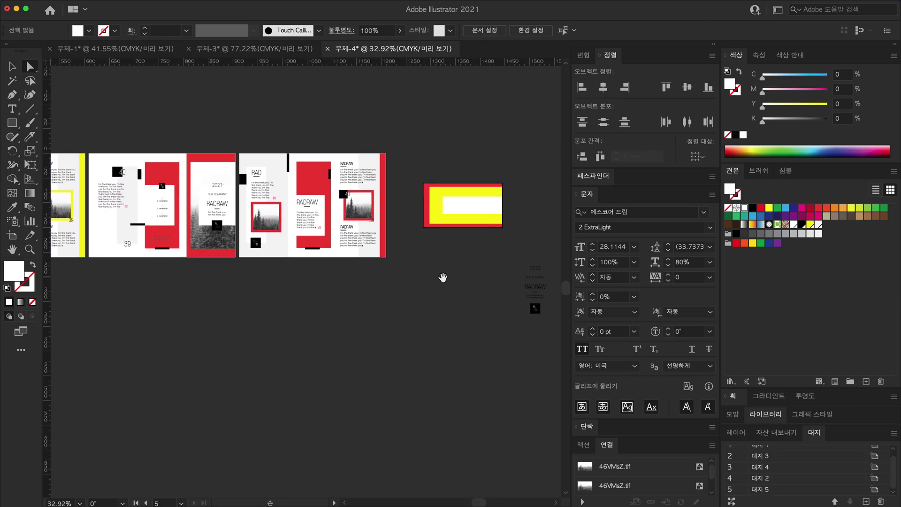
{"action": "scroll", "coordinate": [449, 233], "scroll_direction": "right", "scroll_amount": 3}
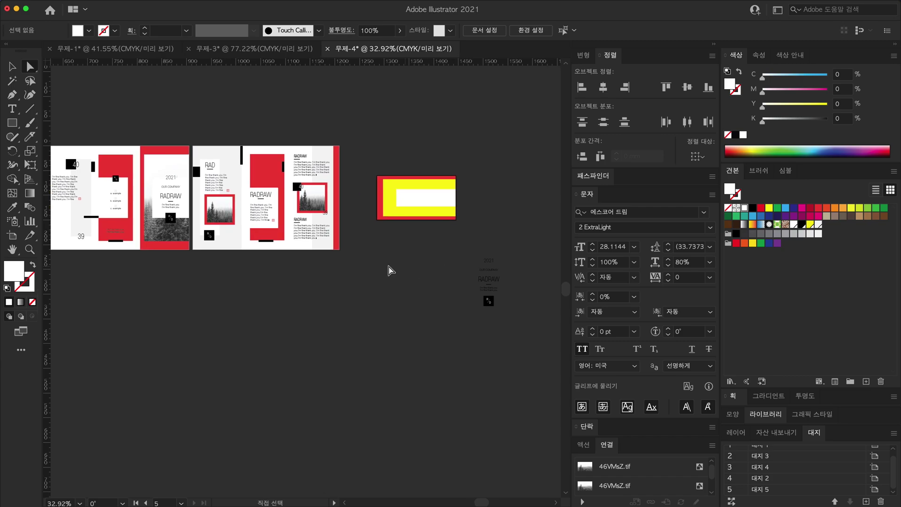
Step: Paste a copy of the forest photo and move it onto the new cover frame
{"action": "left_click", "coordinate": [183, 241]}
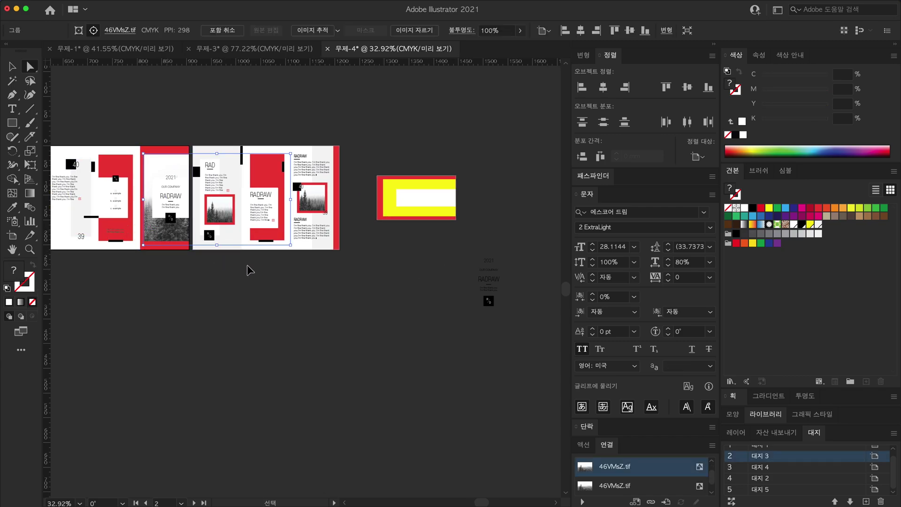
{"action": "left_click", "coordinate": [313, 333]}
{"action": "key", "text": "ctrl+v"}
{"action": "scroll", "coordinate": [426, 281], "scroll_direction": "right", "scroll_amount": 3}
{"action": "left_click_drag", "start_coordinate": [300, 314], "coordinate": [435, 233]}
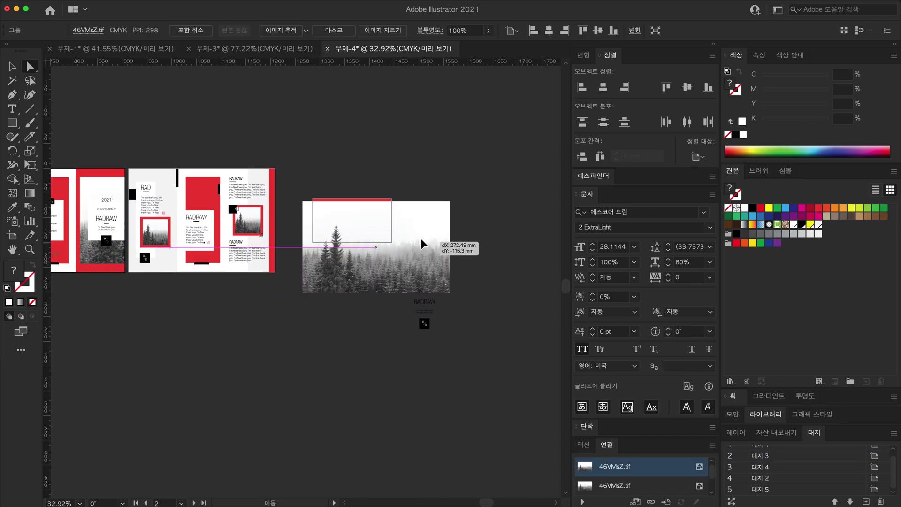
{"action": "scroll", "coordinate": [322, 244], "scroll_direction": "up", "scroll_amount": 5}
Step: Clip the pasted forest photo to the yellow box with Ctrl+7
{"action": "left_click", "coordinate": [356, 301]}
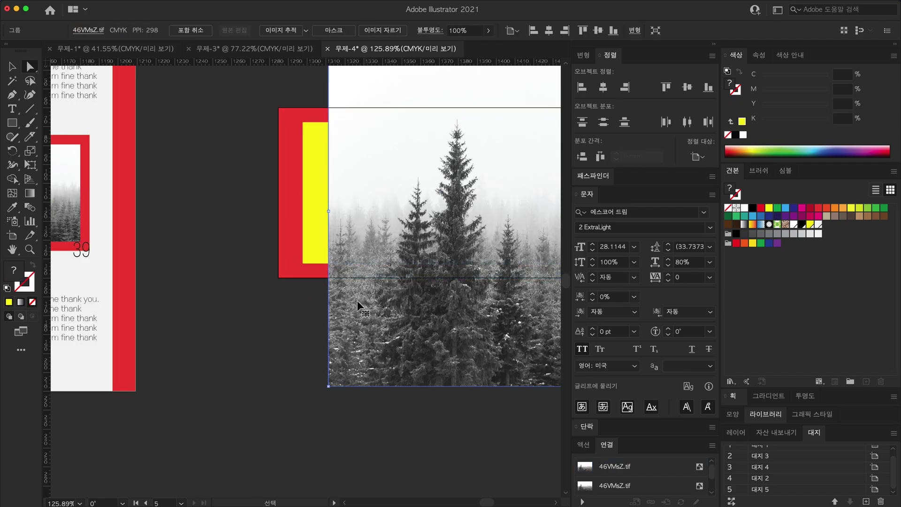
{"action": "key", "text": "Delete"}
{"action": "key", "text": "ctrl+z"}
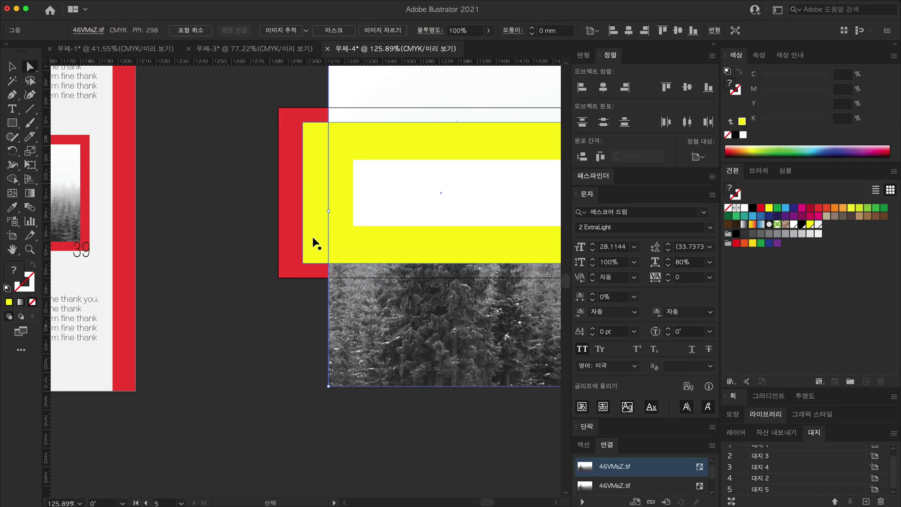
{"action": "left_click", "coordinate": [349, 249], "text": "shift"}
{"action": "key", "text": "ctrl+7"}
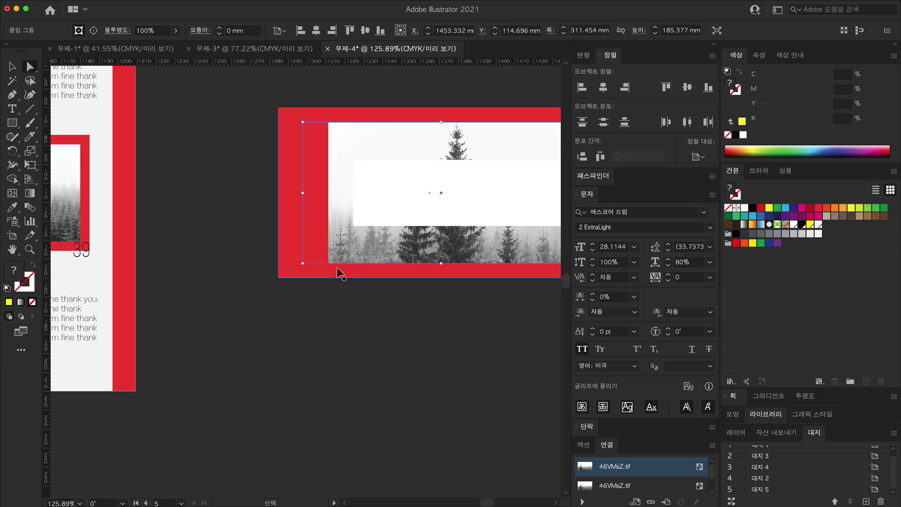
{"action": "key", "text": "ctrl+shift+a"}
Step: Reposition the forest photo within the clipped red cover frame
{"action": "scroll", "coordinate": [407, 272], "scroll_direction": "down", "scroll_amount": 3}
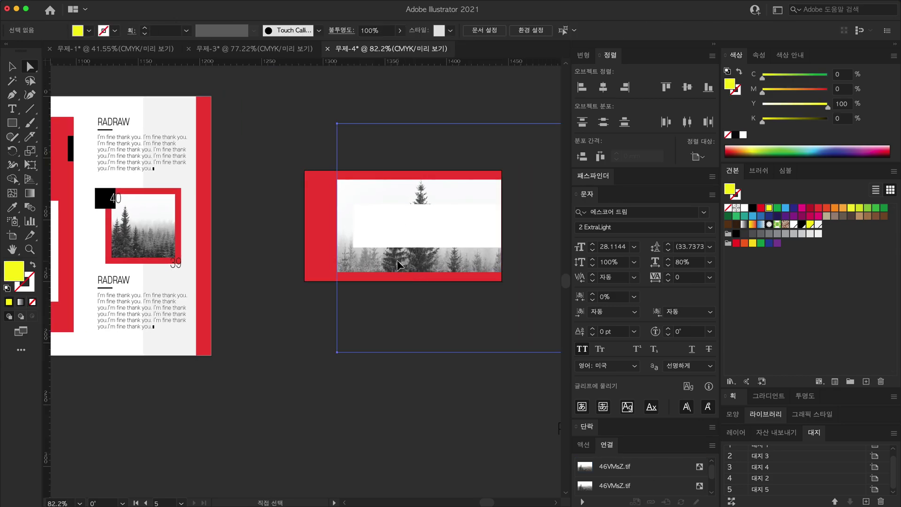
{"action": "left_click_drag", "start_coordinate": [402, 276], "coordinate": [444, 308]}
{"action": "scroll", "coordinate": [444, 308], "scroll_direction": "up", "scroll_amount": 5}
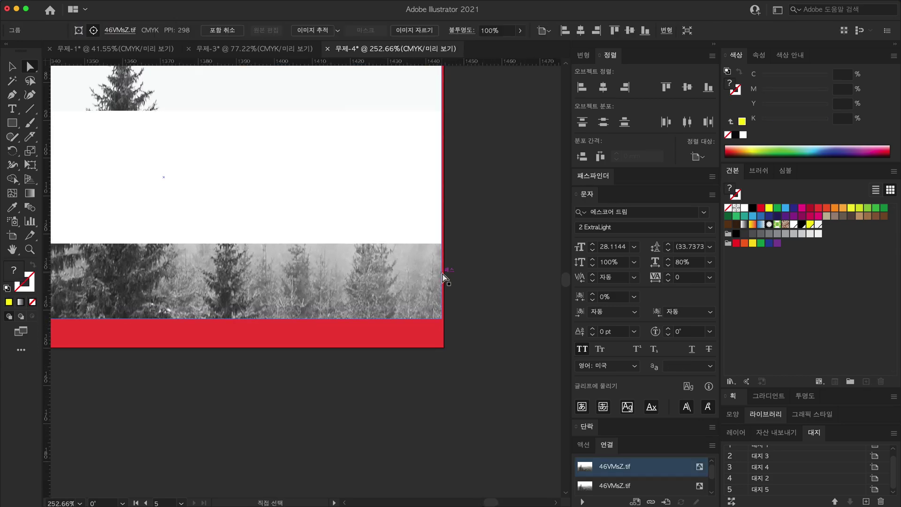
{"action": "left_click", "coordinate": [467, 280]}
{"action": "scroll", "coordinate": [380, 276], "scroll_direction": "down", "scroll_amount": 4}
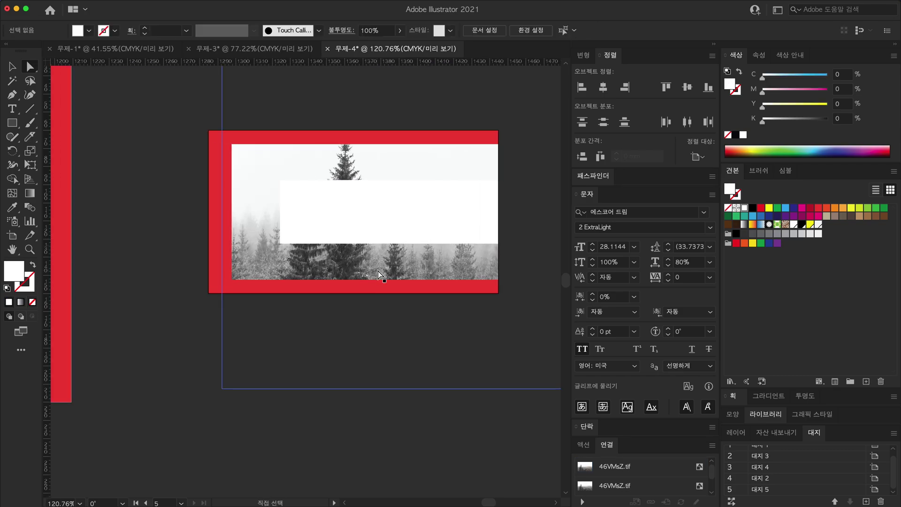
{"action": "mouse_move", "coordinate": [380, 276]}
{"action": "left_mouse_down"}
{"action": "mouse_move", "coordinate": [419, 188]}
{"action": "mouse_move", "coordinate": [473, 181]}
{"action": "left_mouse_up"}
{"action": "scroll", "coordinate": [419, 188], "scroll_direction": "down", "scroll_amount": 5}
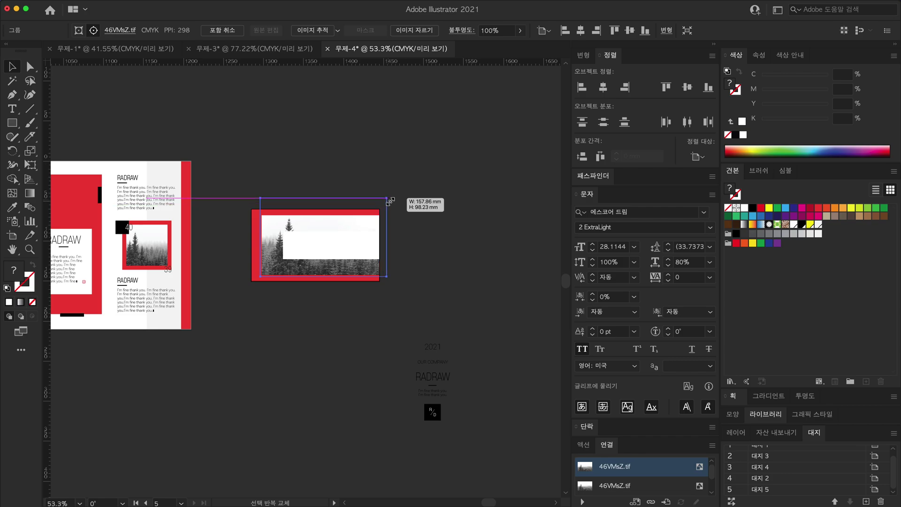
Step: Scale the clipped forest photo down to fit the cover frame
{"action": "left_click_drag", "start_coordinate": [498, 127], "coordinate": [385, 199]}
{"action": "scroll", "coordinate": [494, 151], "scroll_direction": "up", "scroll_amount": 5}
{"action": "left_click_drag", "start_coordinate": [499, 111], "coordinate": [483, 122]}
Step: Stretch the white title box further to the left
{"action": "left_click", "coordinate": [251, 237]}
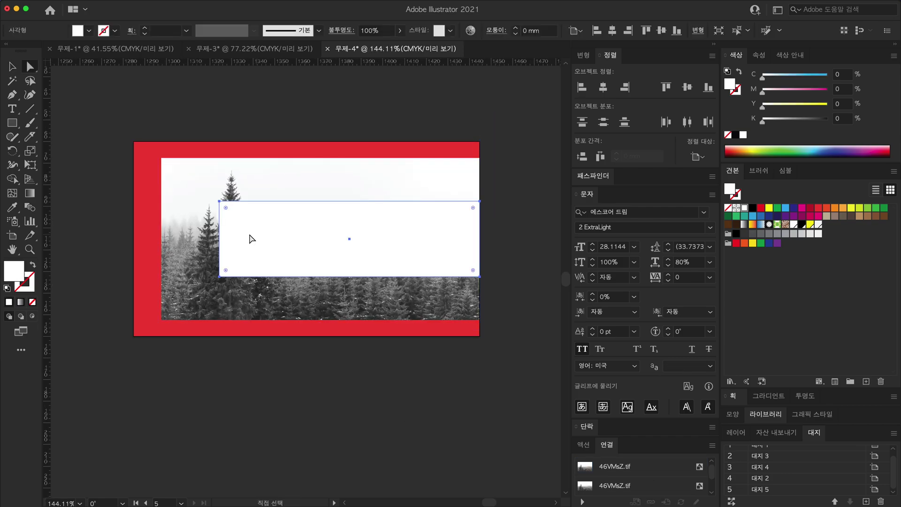
{"action": "left_click_drag", "start_coordinate": [224, 239], "coordinate": [306, 239]}
{"action": "scroll", "coordinate": [354, 263], "scroll_direction": "down", "scroll_amount": 3}
Step: Move the 2021 / RADRAW title group into the white box and center it
{"action": "left_click_drag", "start_coordinate": [462, 374], "coordinate": [349, 192]}
{"action": "scroll", "coordinate": [410, 244], "scroll_direction": "down", "scroll_amount": 3}
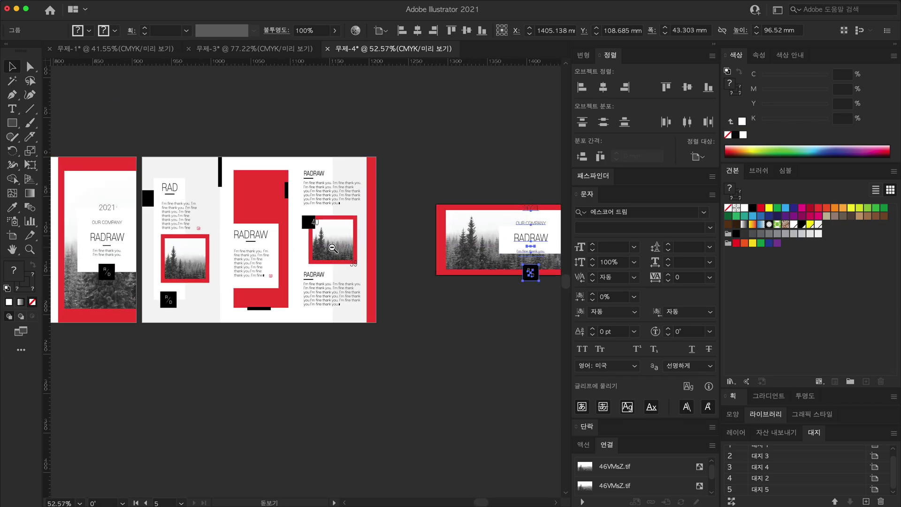
{"action": "left_click_drag", "start_coordinate": [526, 206], "coordinate": [517, 221]}
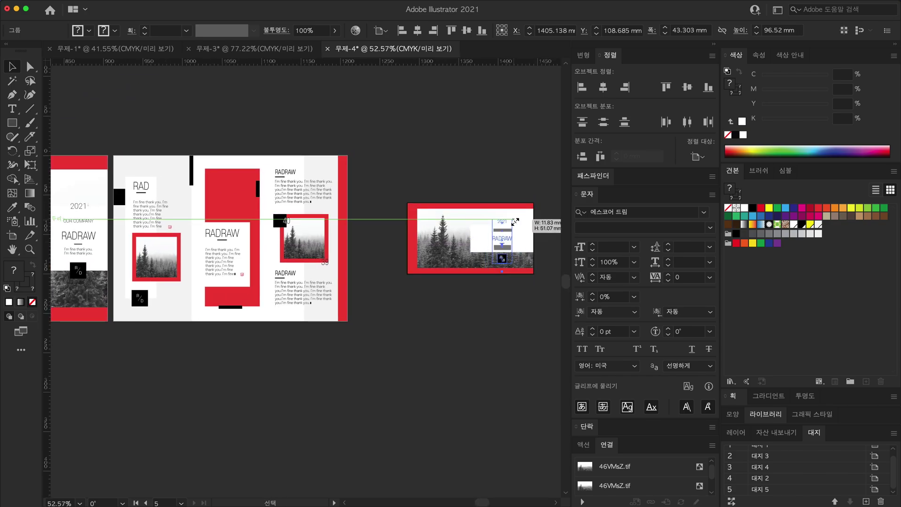
{"action": "scroll", "coordinate": [497, 257], "scroll_direction": "up", "scroll_amount": 3}
{"action": "scroll", "coordinate": [443, 207], "scroll_direction": "up", "scroll_amount": 3}
{"action": "scroll", "coordinate": [442, 207], "scroll_direction": "left", "scroll_amount": 2}
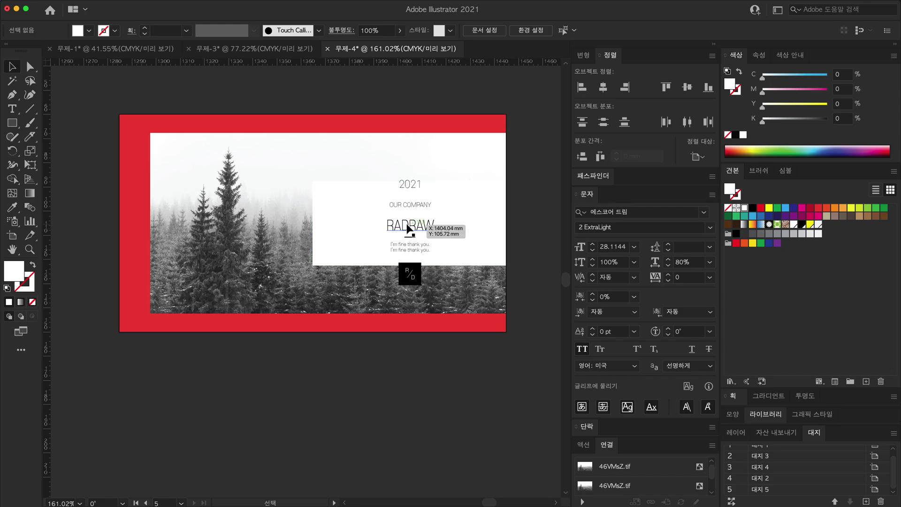
{"action": "left_click_drag", "start_coordinate": [423, 229], "coordinate": [404, 225]}
{"action": "left_click", "coordinate": [424, 291]}
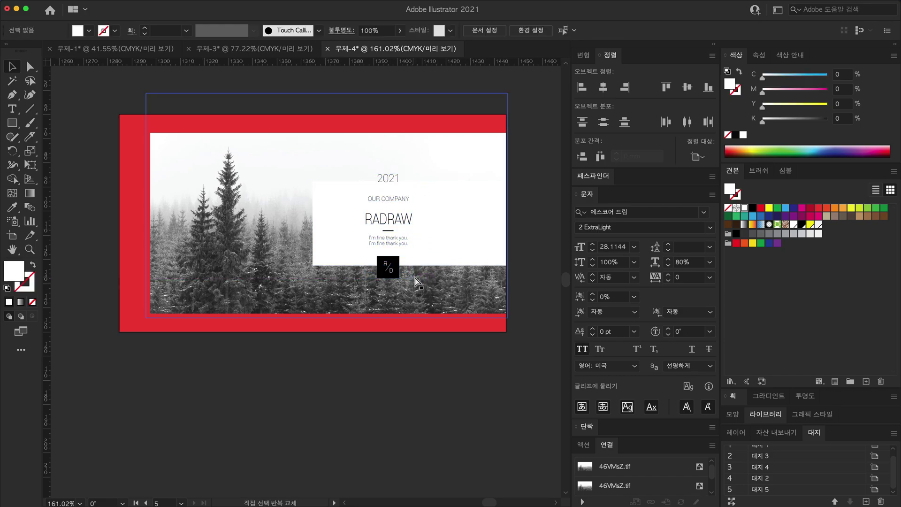
{"action": "scroll", "coordinate": [432, 297], "scroll_direction": "down", "scroll_amount": 2}
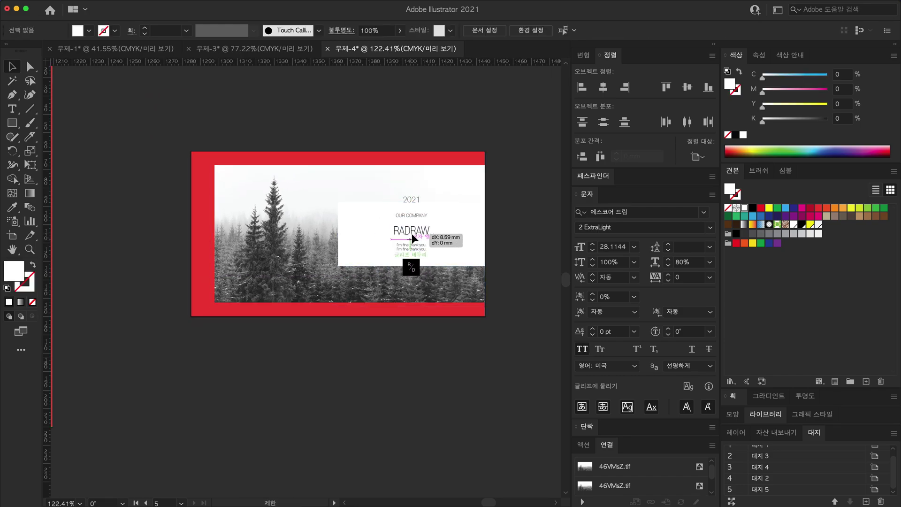
{"action": "left_click_drag", "start_coordinate": [412, 233], "coordinate": [431, 237]}
Step: Enlarge the RADRAW title group slightly and review the finished cover layout
{"action": "scroll", "coordinate": [427, 225], "scroll_direction": "up", "scroll_amount": 2}
{"action": "scroll", "coordinate": [420, 211], "scroll_direction": "up", "scroll_amount": 2}
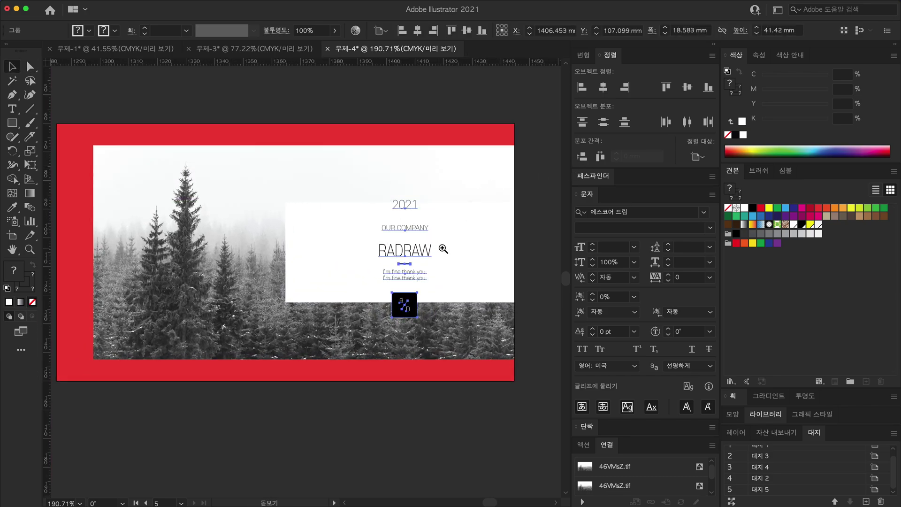
{"action": "scroll", "coordinate": [417, 195], "scroll_direction": "up", "scroll_amount": 2}
{"action": "left_click_drag", "start_coordinate": [431, 184], "coordinate": [438, 178]}
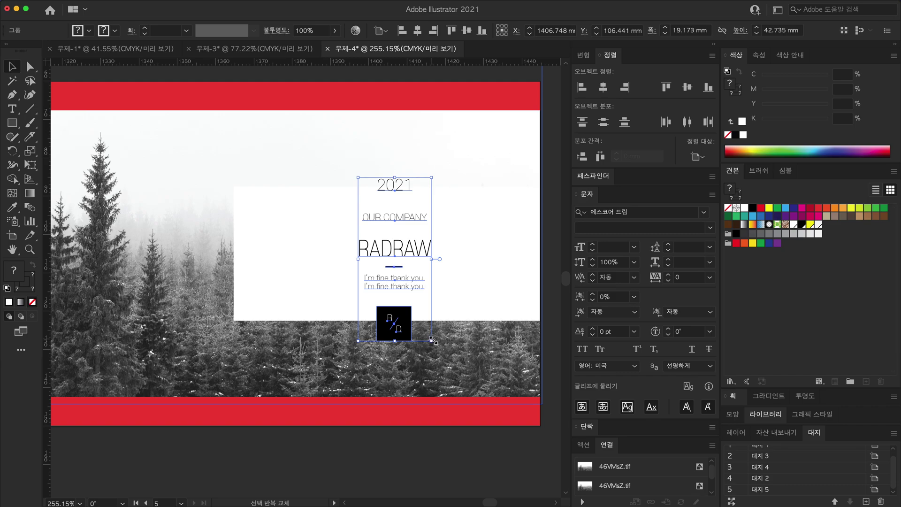
{"action": "scroll", "coordinate": [433, 342], "scroll_direction": "down", "scroll_amount": 5}
{"action": "scroll", "coordinate": [376, 322], "scroll_direction": "down", "scroll_amount": 2}
{"action": "key", "text": "a"}
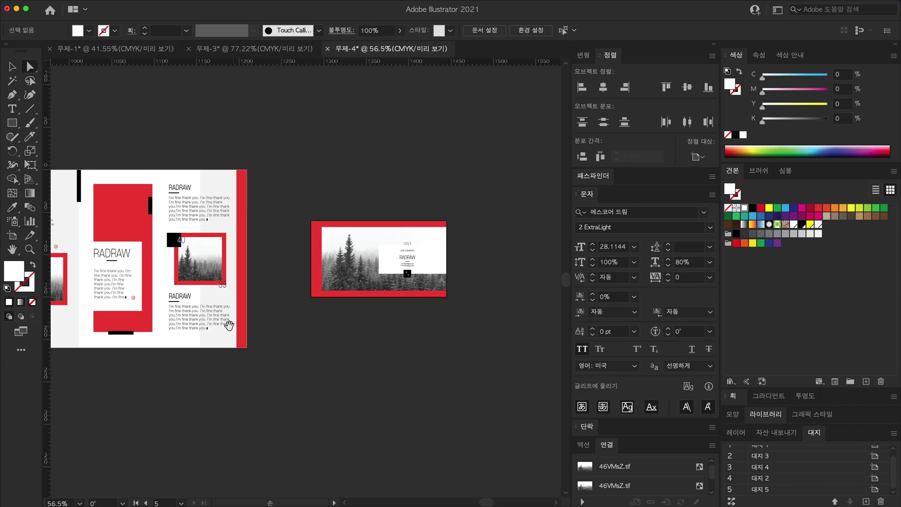
{"action": "scroll", "coordinate": [227, 322], "scroll_direction": "left", "scroll_amount": 5}
{"action": "scroll", "coordinate": [329, 324], "scroll_direction": "right", "scroll_amount": 5}
{"action": "key", "text": "v"}
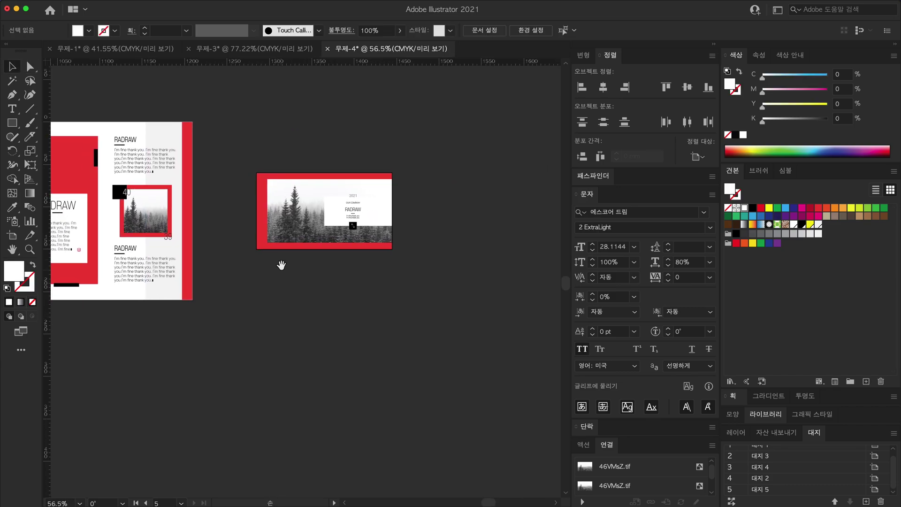
{"action": "scroll", "coordinate": [305, 233], "scroll_direction": "up", "scroll_amount": 2}
{"action": "scroll", "coordinate": [410, 238], "scroll_direction": "up", "scroll_amount": 2}
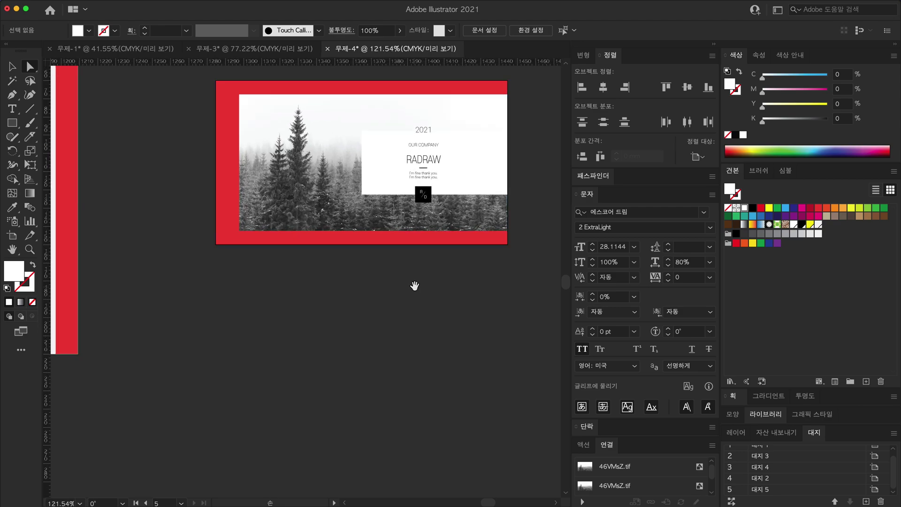
{"action": "scroll", "coordinate": [417, 327], "scroll_direction": "down", "scroll_amount": 2}
{"action": "scroll", "coordinate": [396, 286], "scroll_direction": "left", "scroll_amount": 2}
{"action": "scroll", "coordinate": [384, 289], "scroll_direction": "down", "scroll_amount": 2}
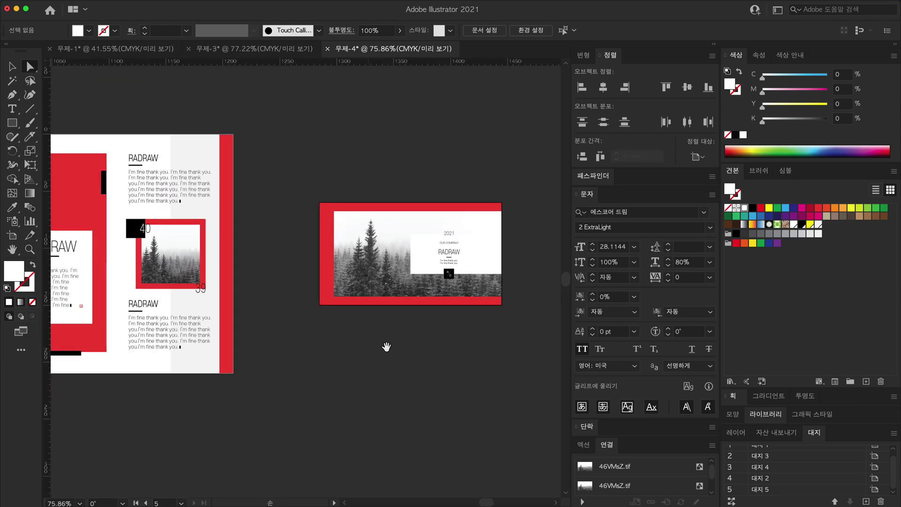